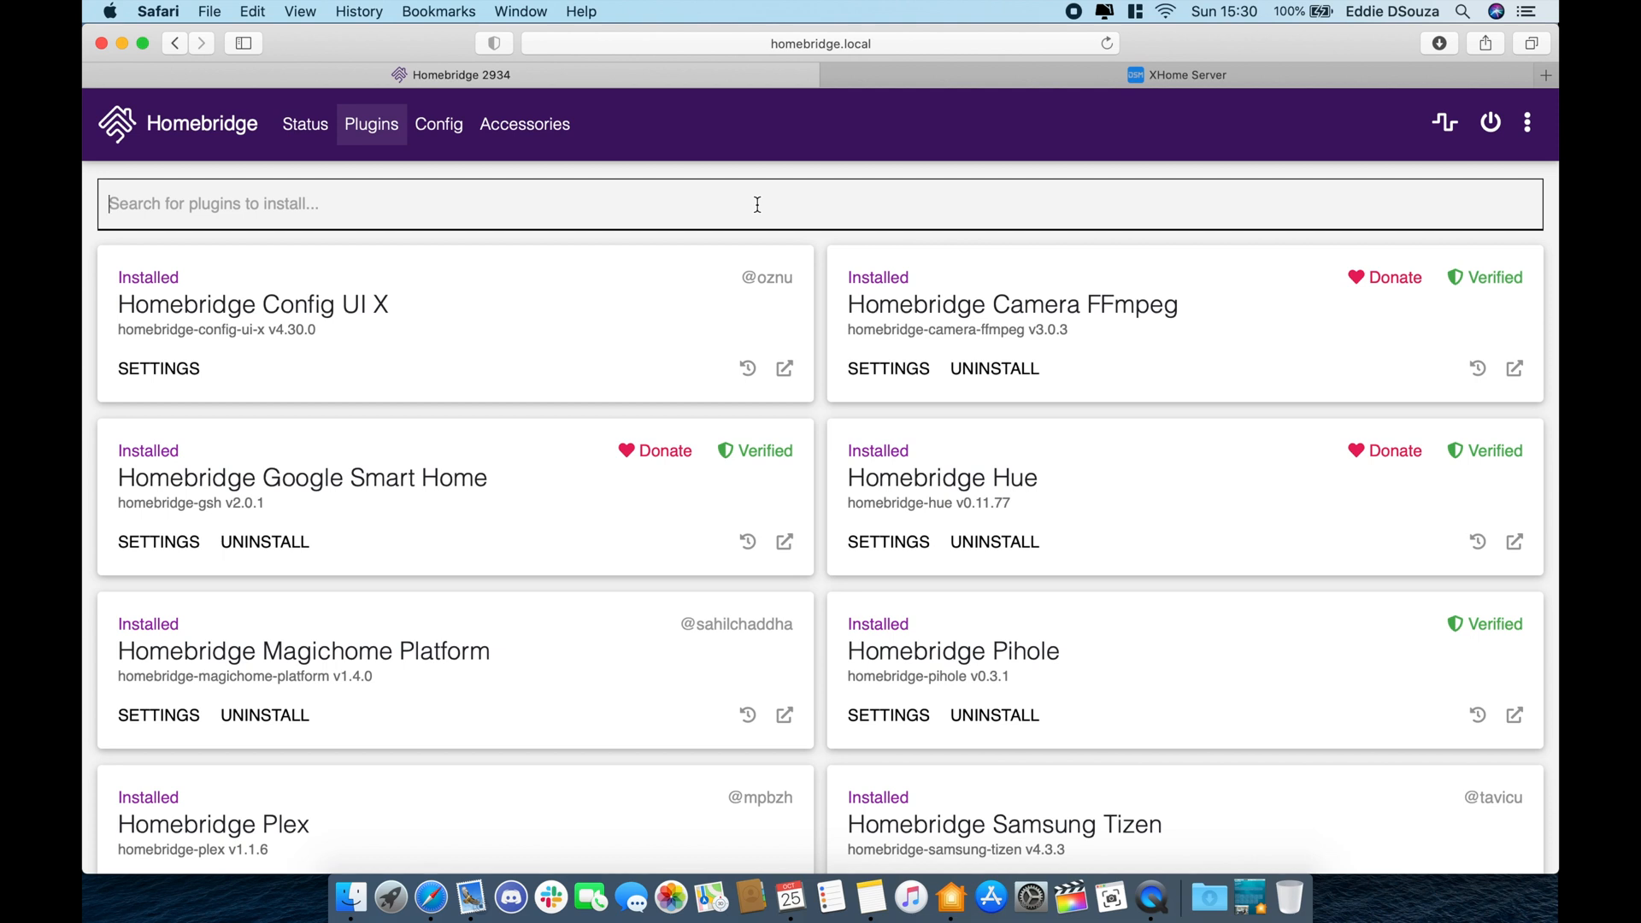
- Install Homebridge Sss Platform from a 'synology' search and set its TCPIP-Port to 8881
text(synology)
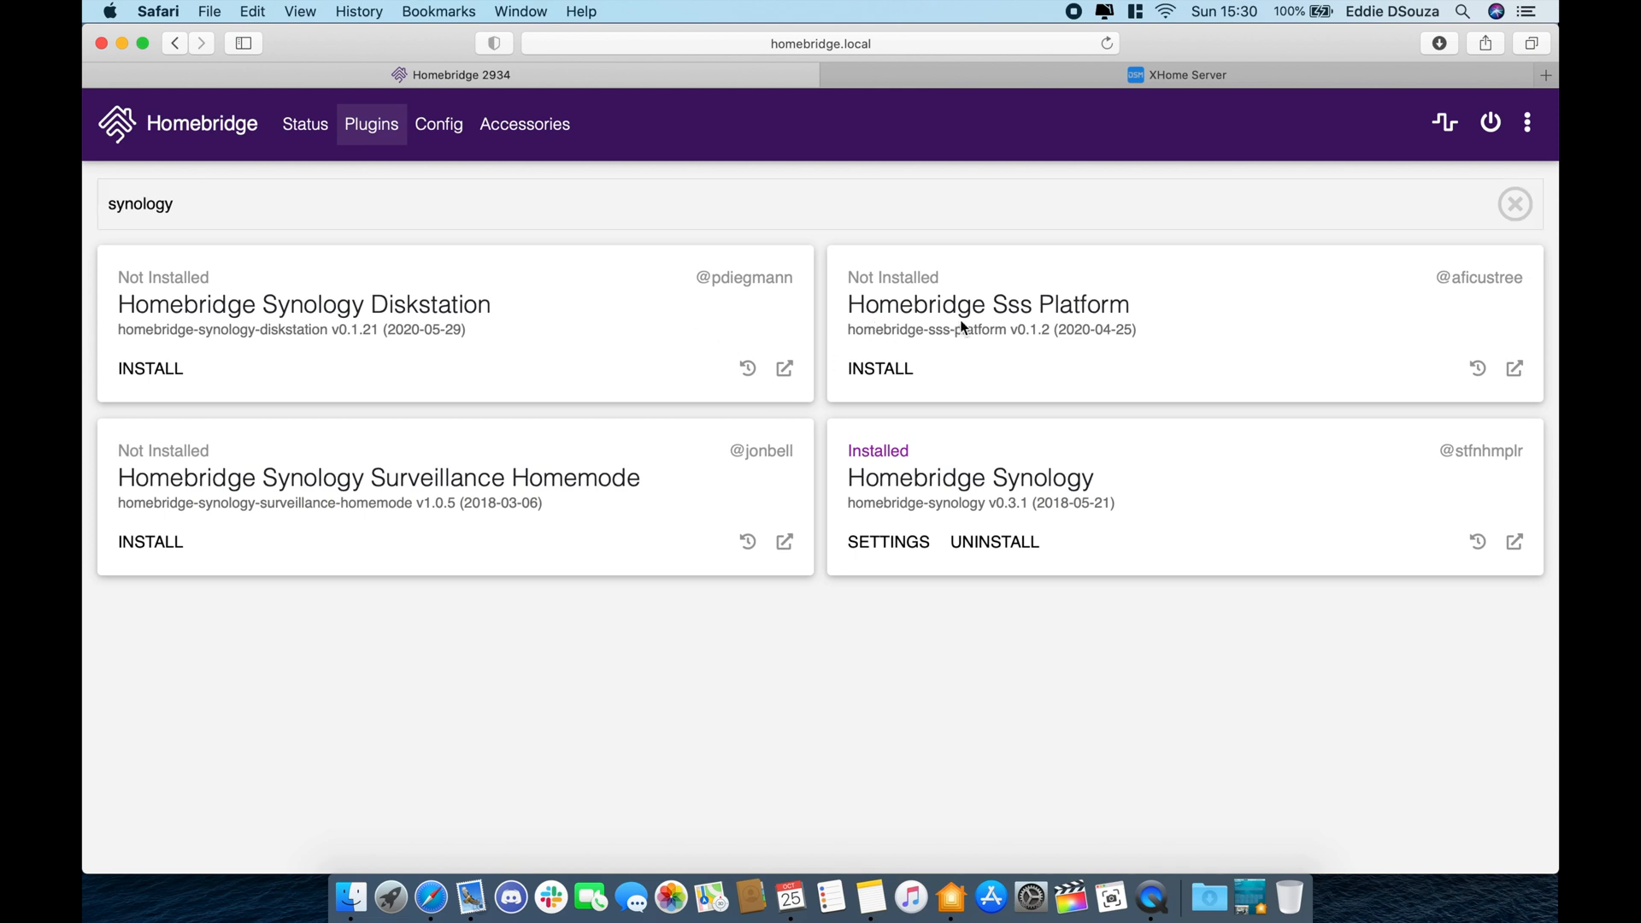
click(897, 370)
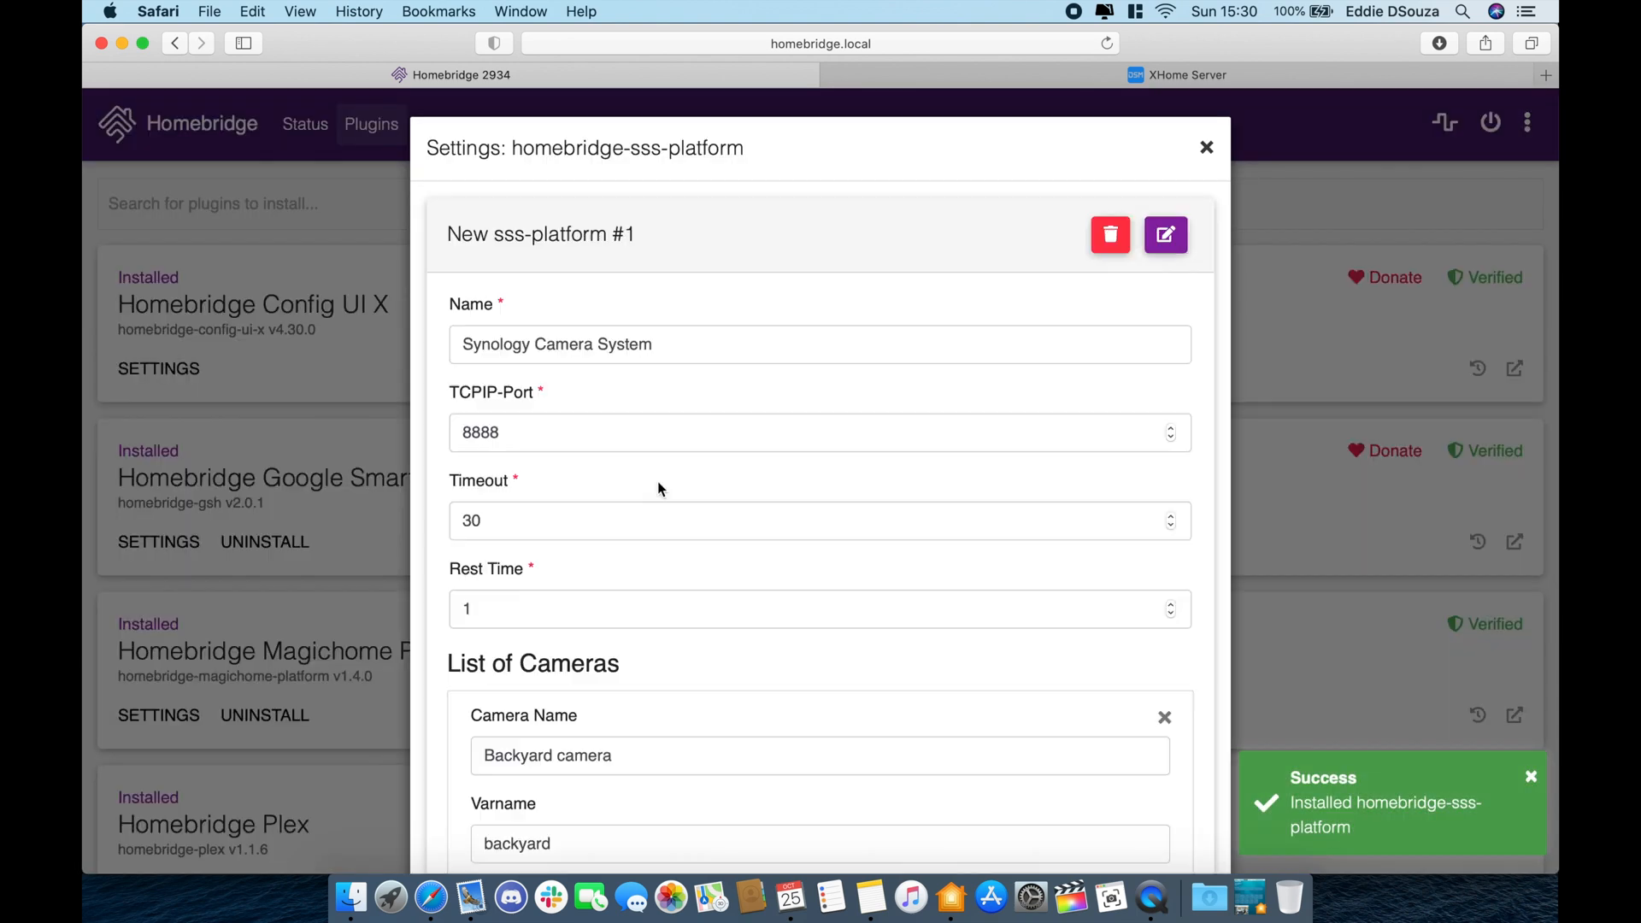
scroll(919, 342, down, 1)
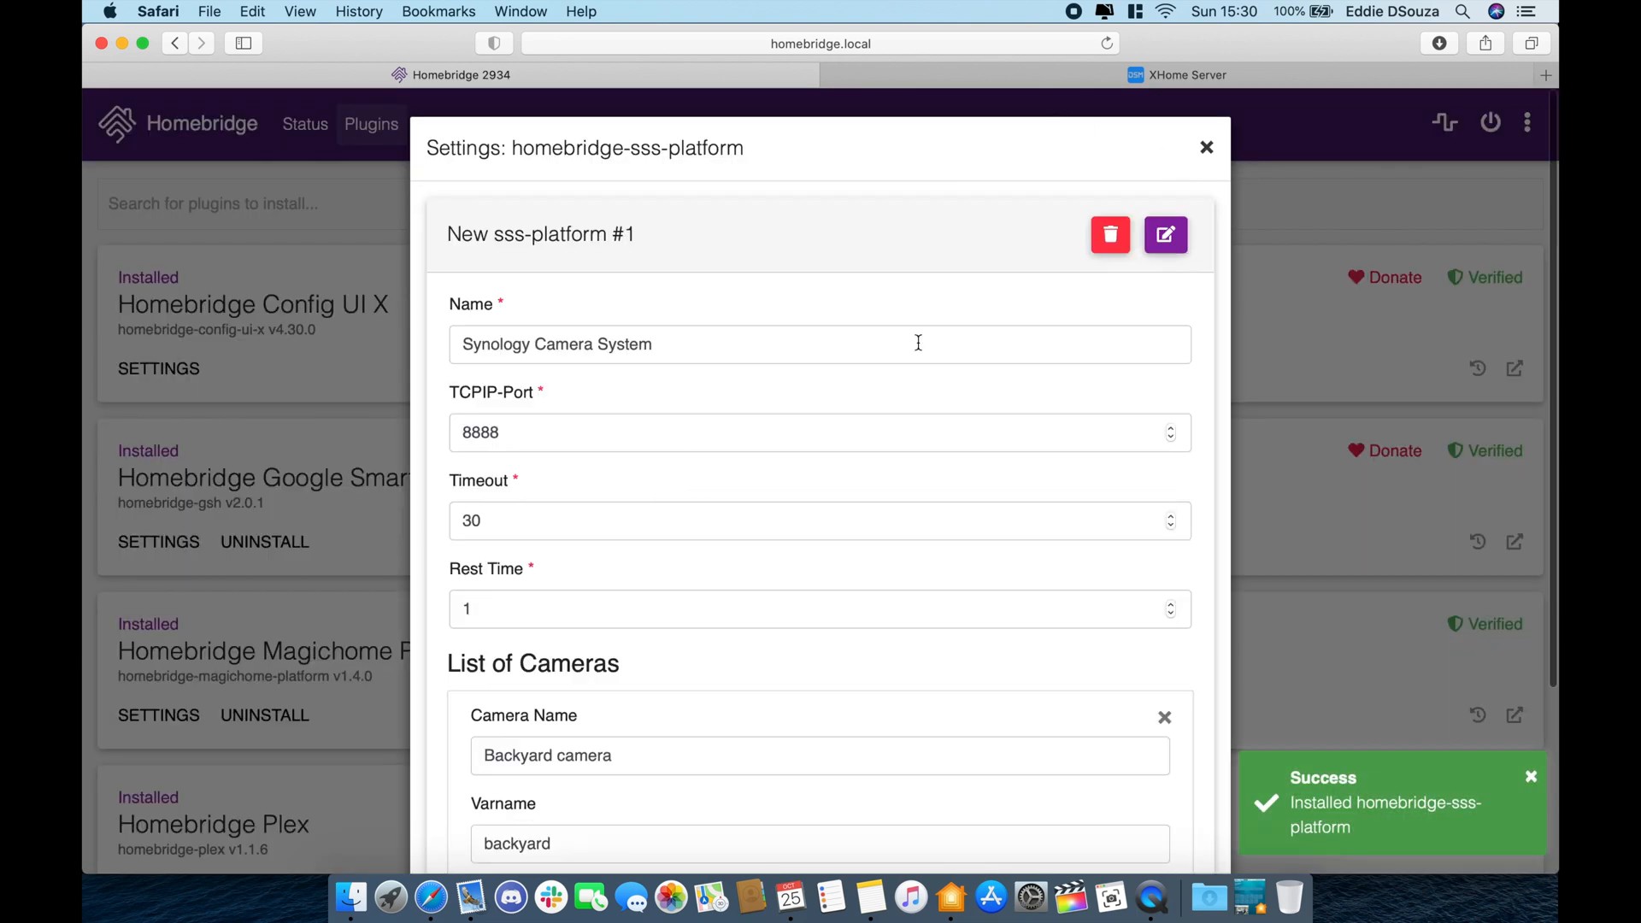
scroll(918, 343, down, 1)
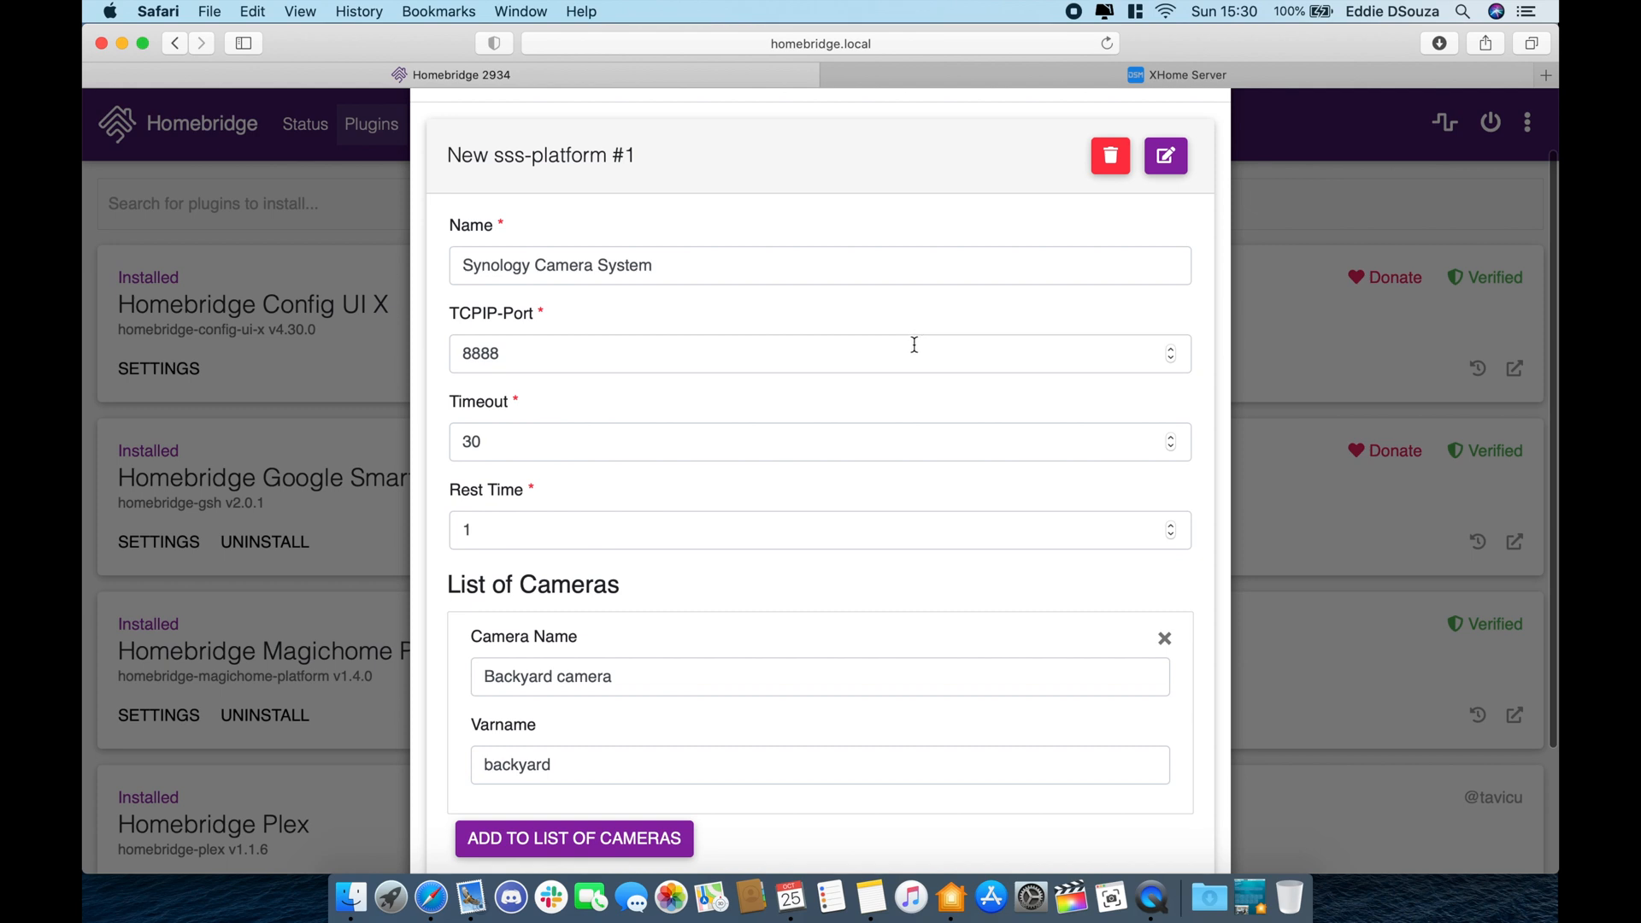
click(898, 352)
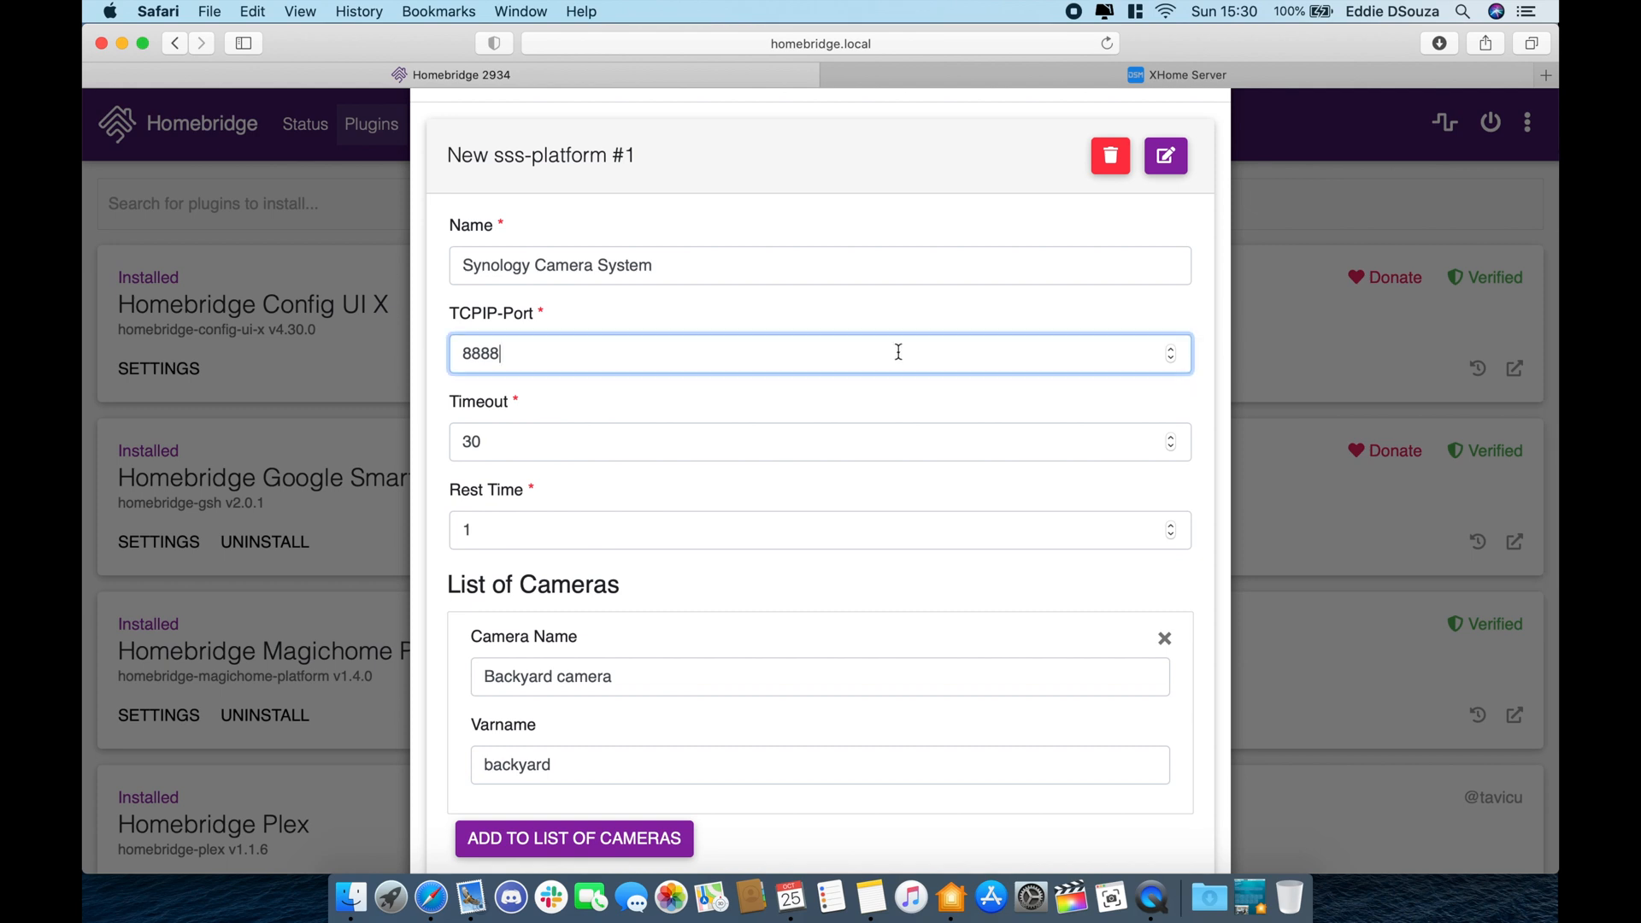
key(BackSpace)
text(1)
- Rename the camera to Living Room with Varname LRcam and save the settings
scroll(743, 587, down, 2)
double_click(723, 619)
triple_click(723, 619)
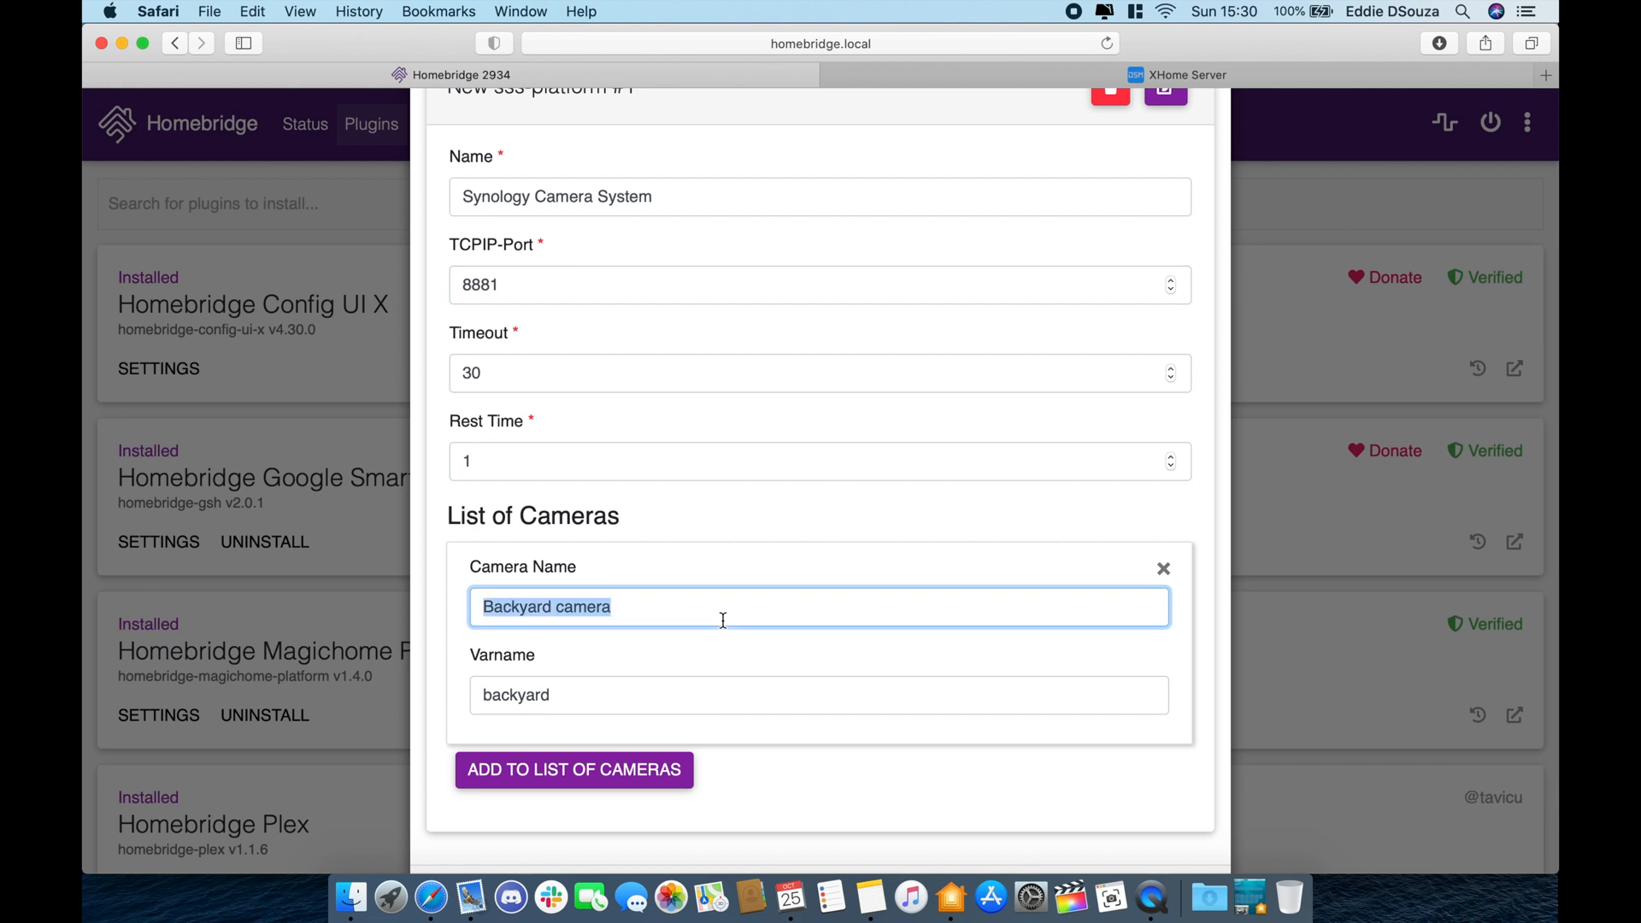
text(Living Room)
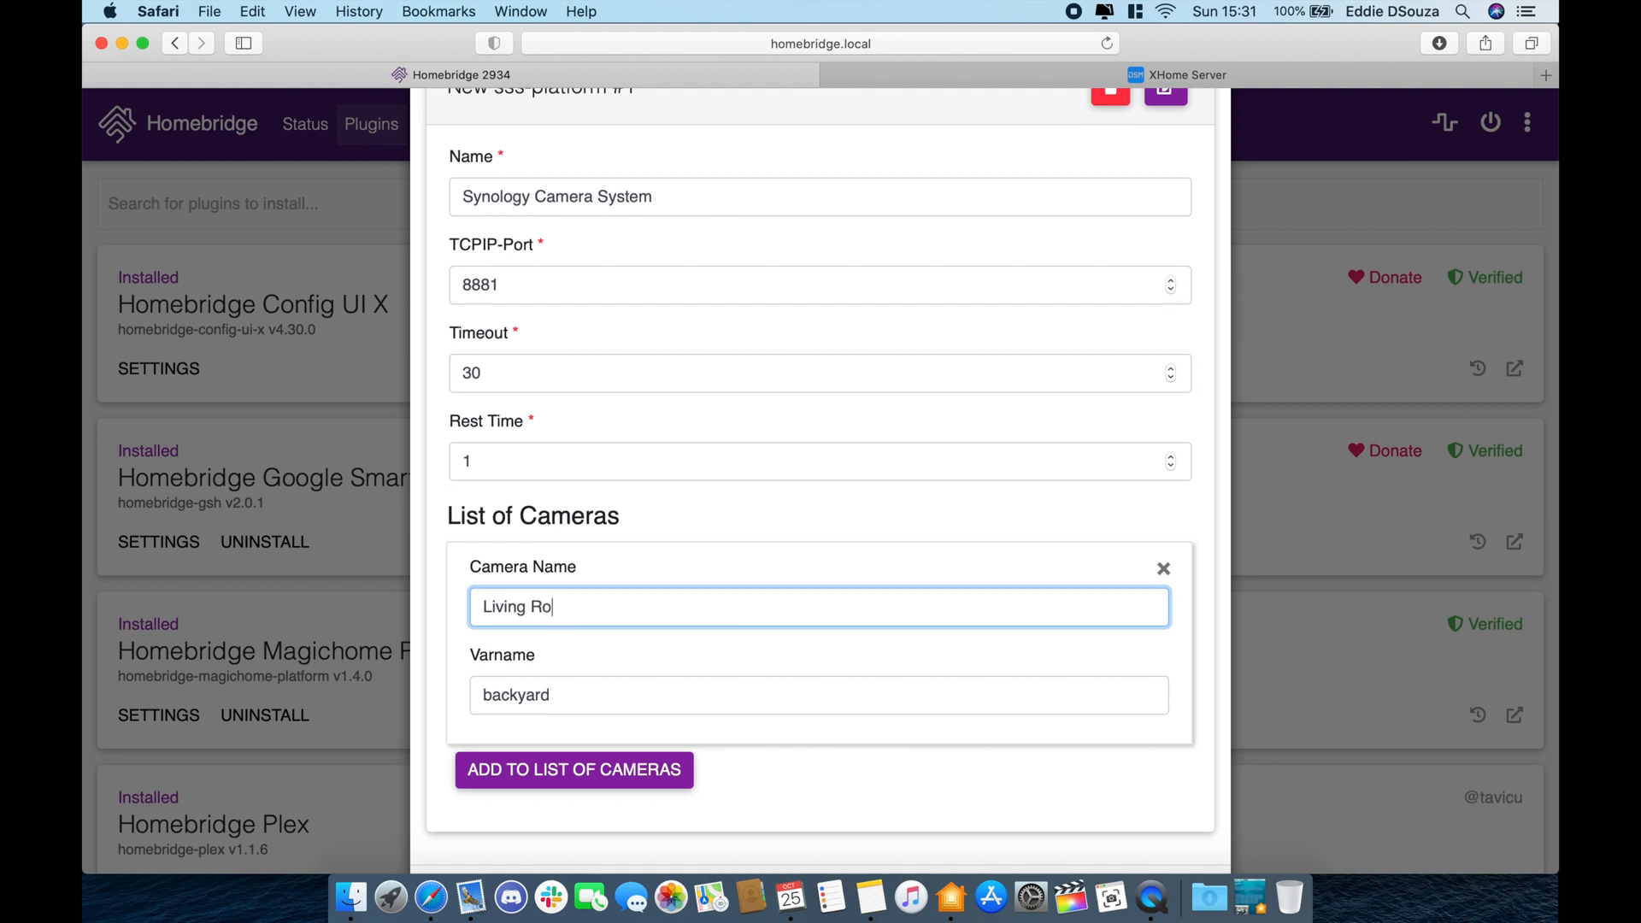
key(Tab)
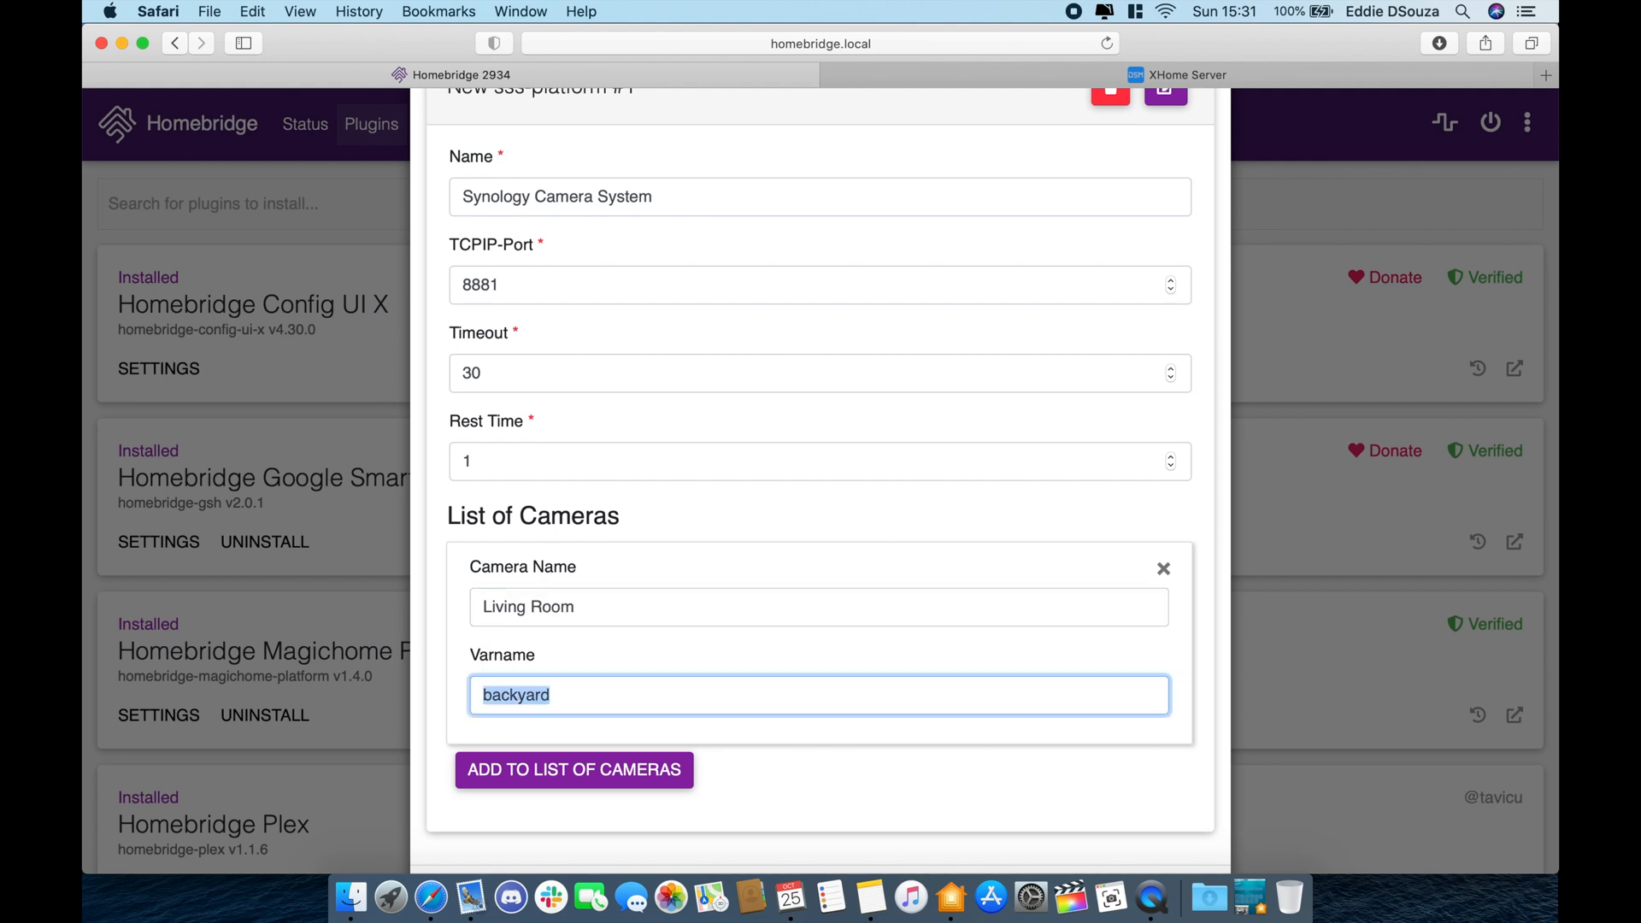
text(LRcam)
scroll(831, 633, down, 2)
click(1181, 826)
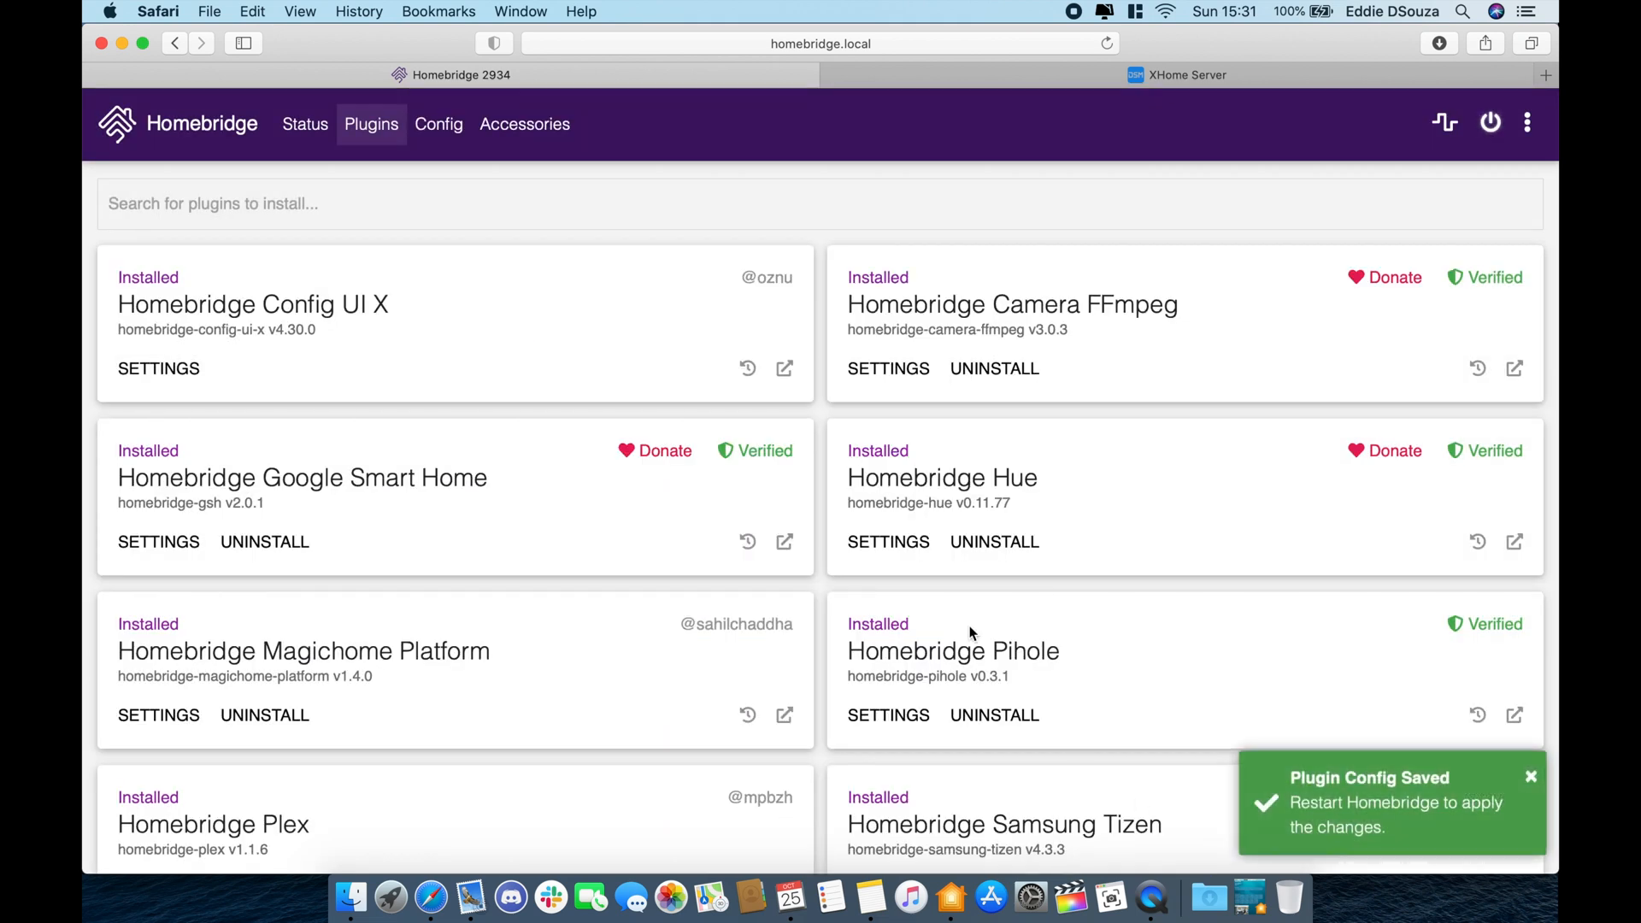
- Search 'synology' again and install the Synology Surveillance Homemode plugin
scroll(857, 641, down, 3)
scroll(637, 429, up, 3)
click(638, 203)
text(synology)
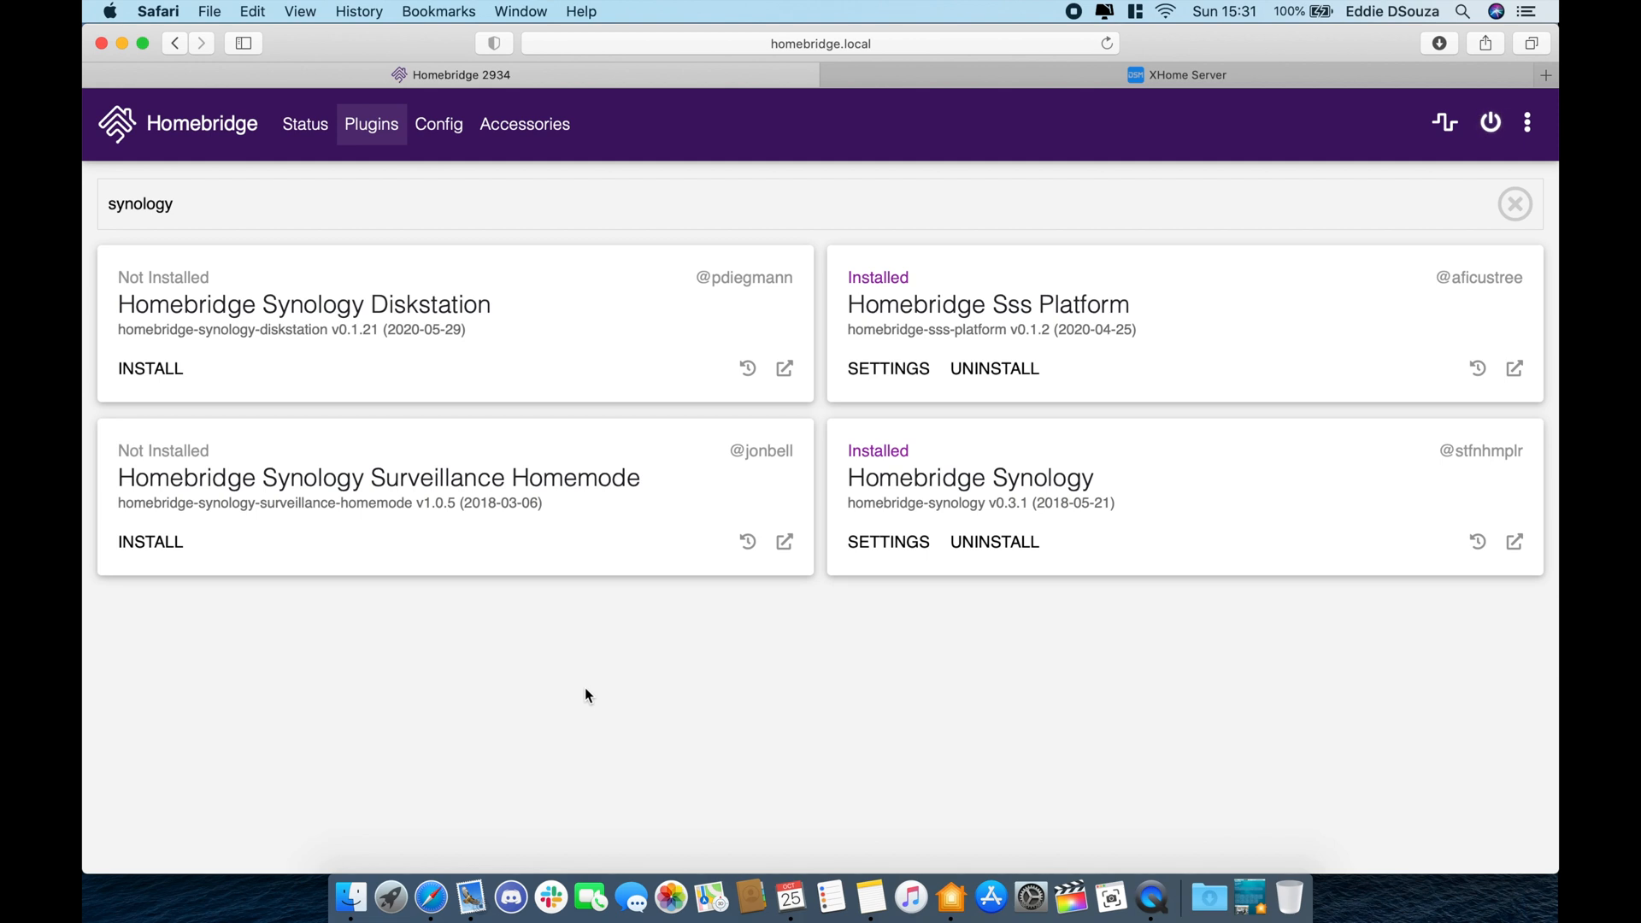
click(163, 545)
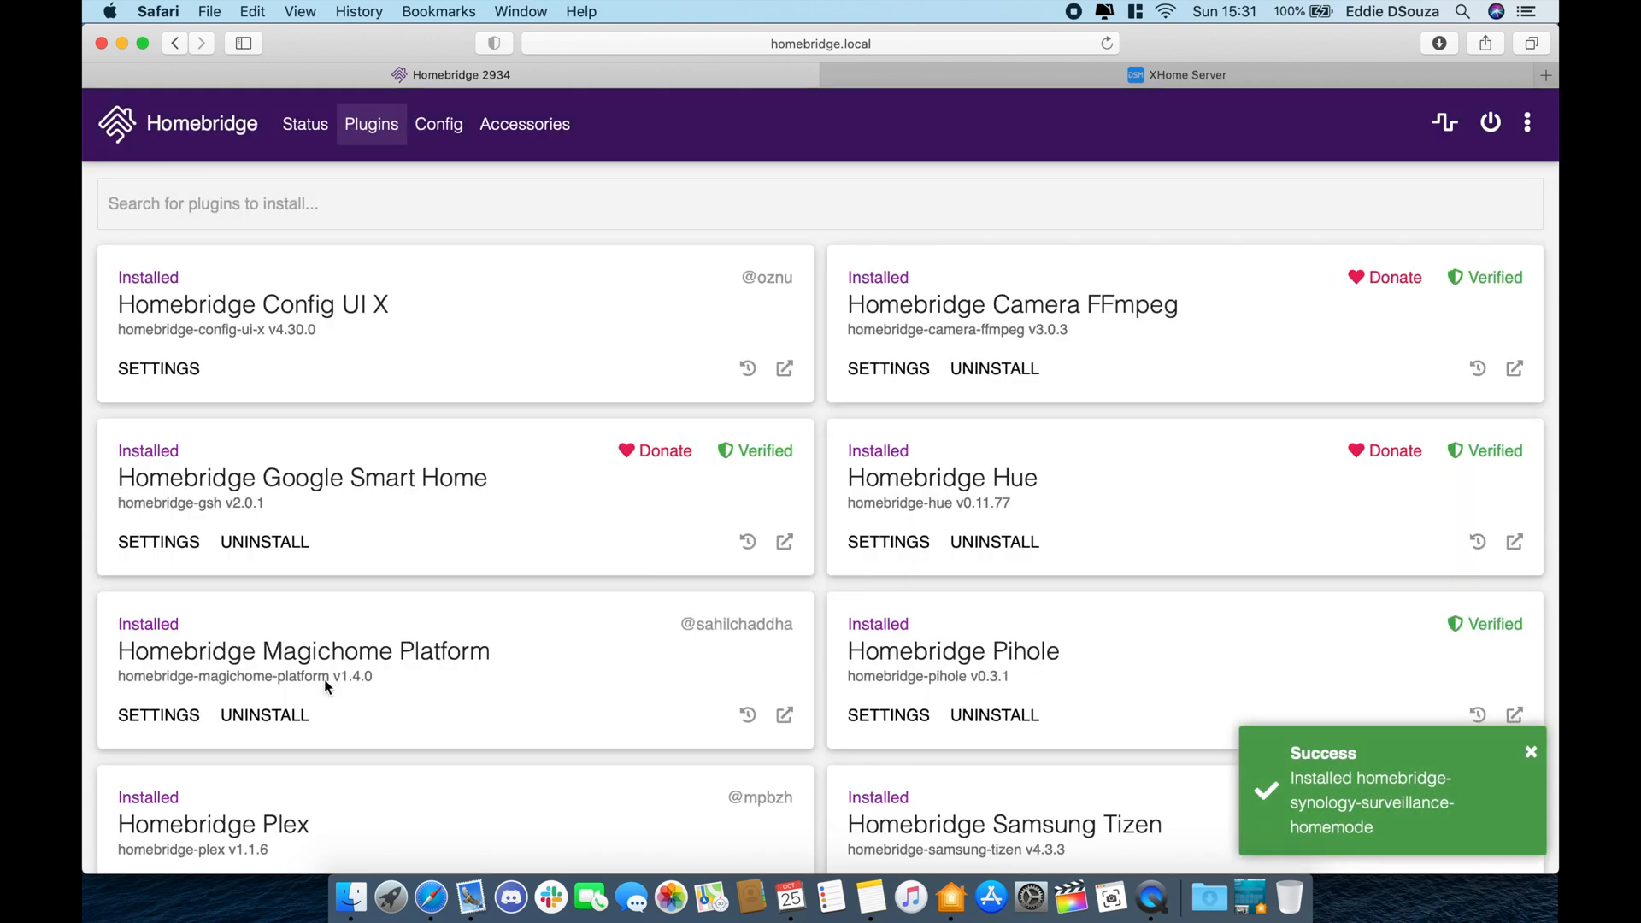
- Open the Homemode plugin's settings, then bring up the XHome Server sign-in page
scroll(325, 679, down, 5)
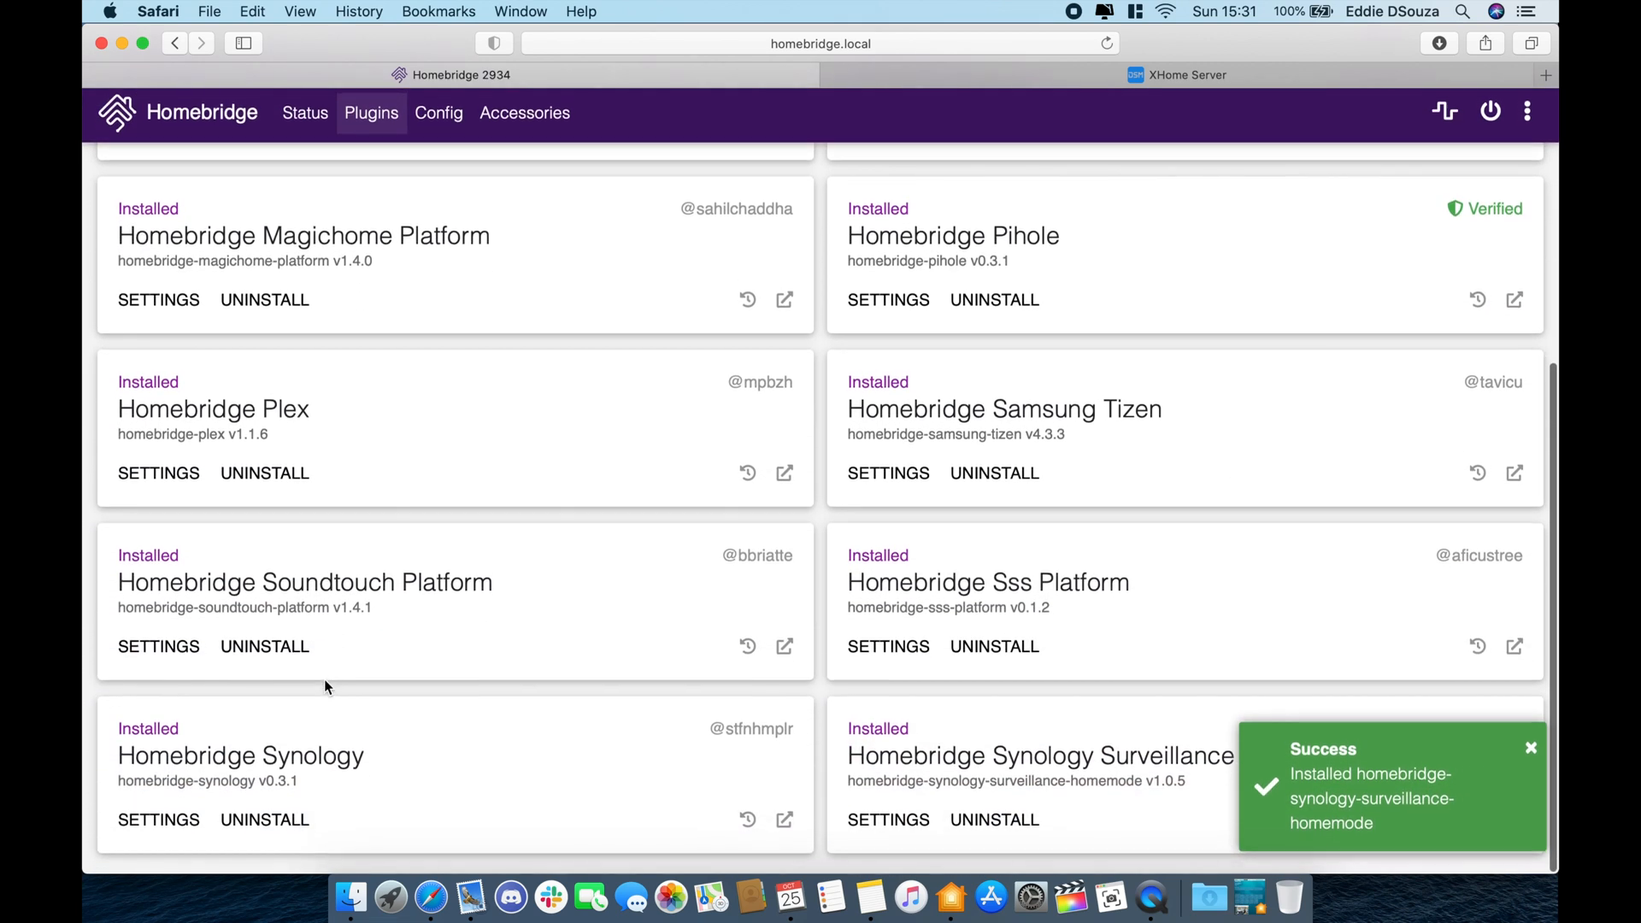
click(905, 820)
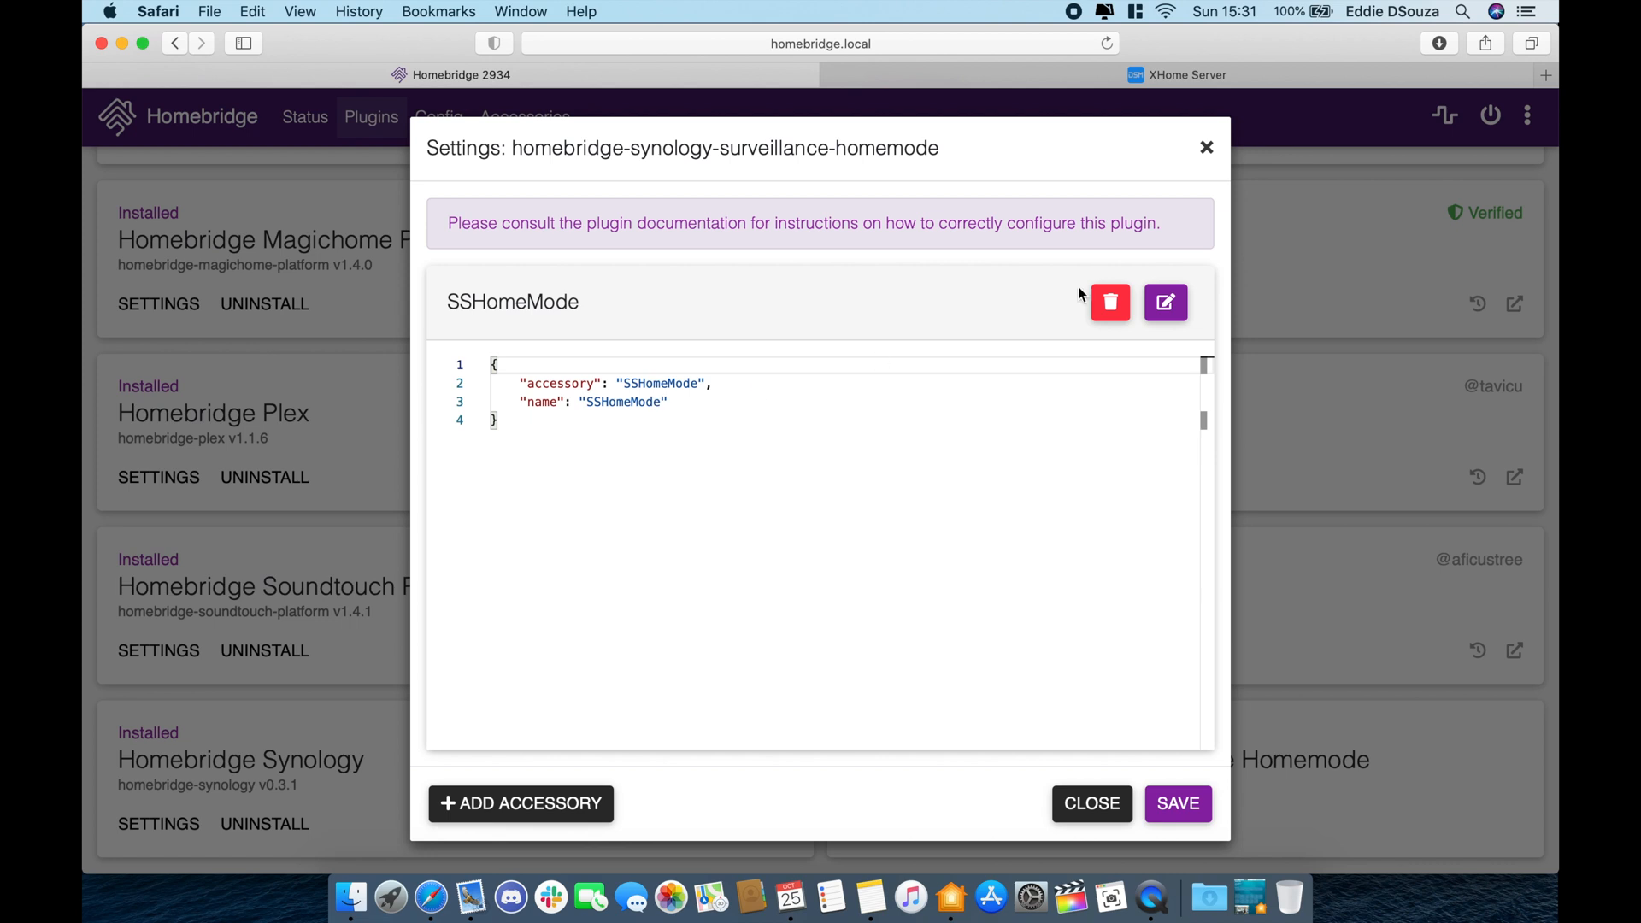
click(1413, 72)
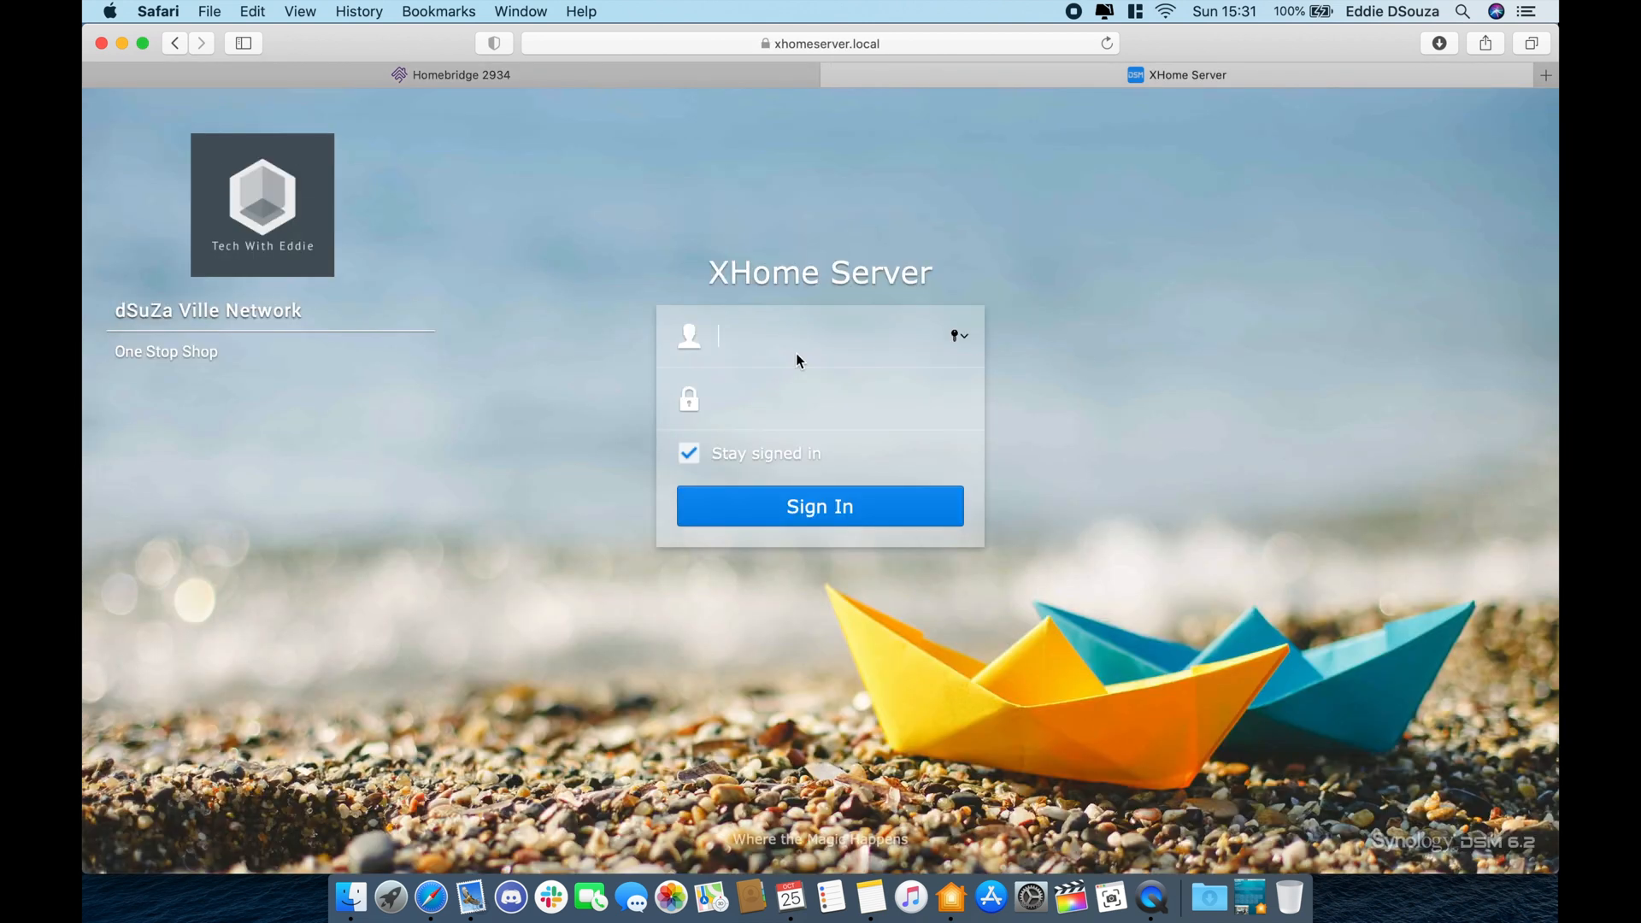
- Sign in to XHome Server with the account username and password
text(EddieD)
key(Tab)
text(********)
key(Return)
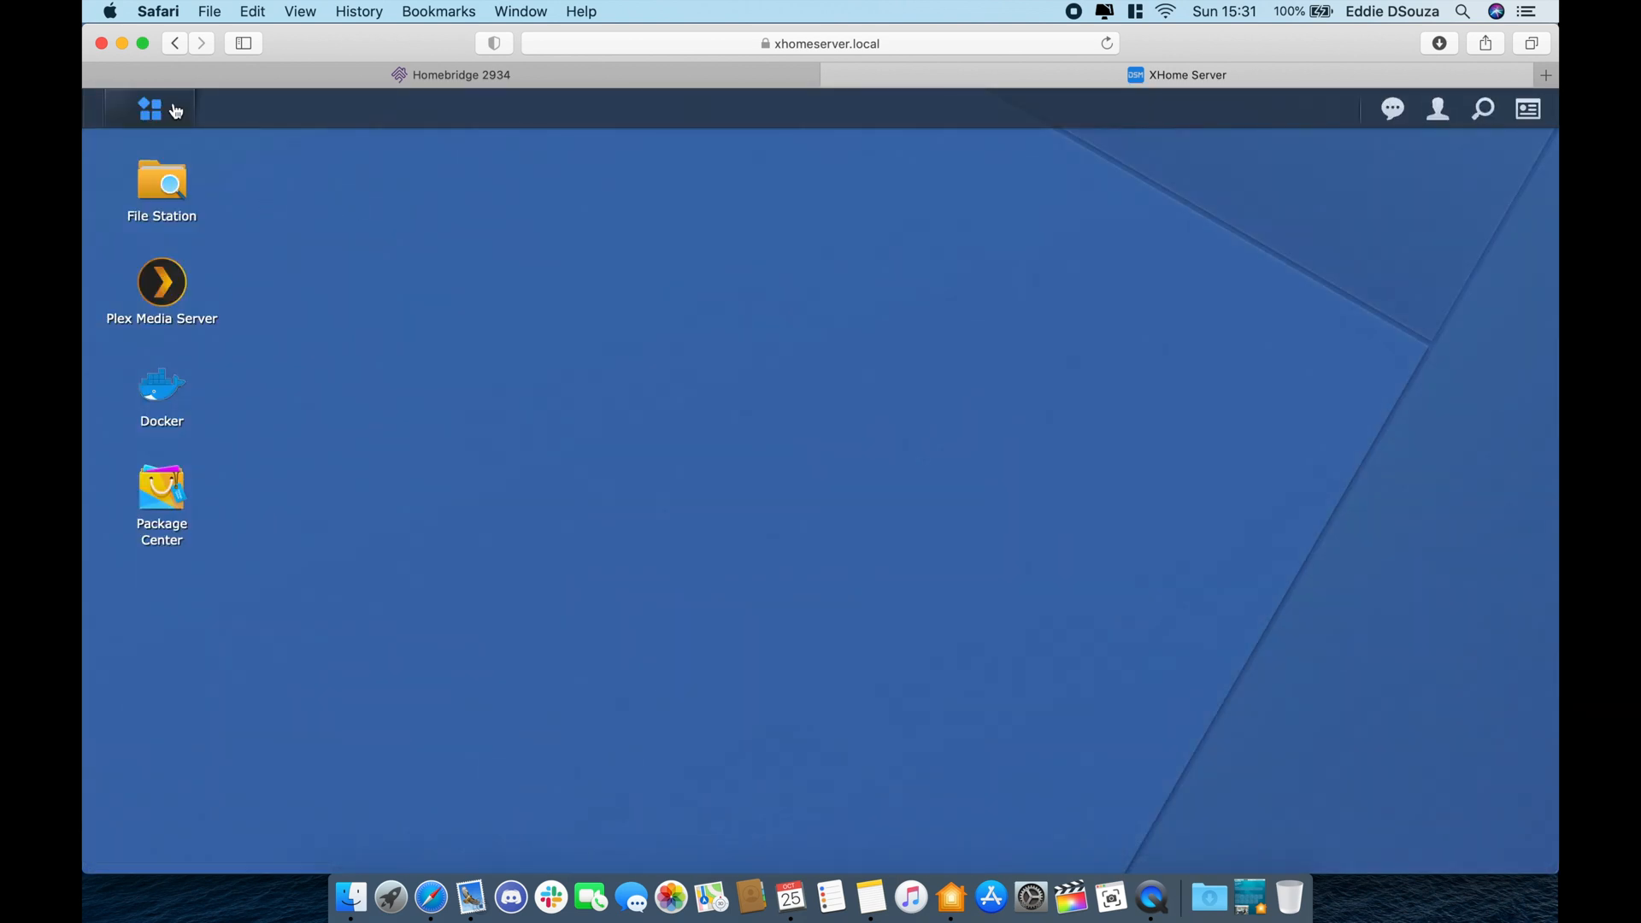
- Launch Surveillance Station from the Main Menu, dismissing the player notice and Help window
click(175, 111)
click(457, 756)
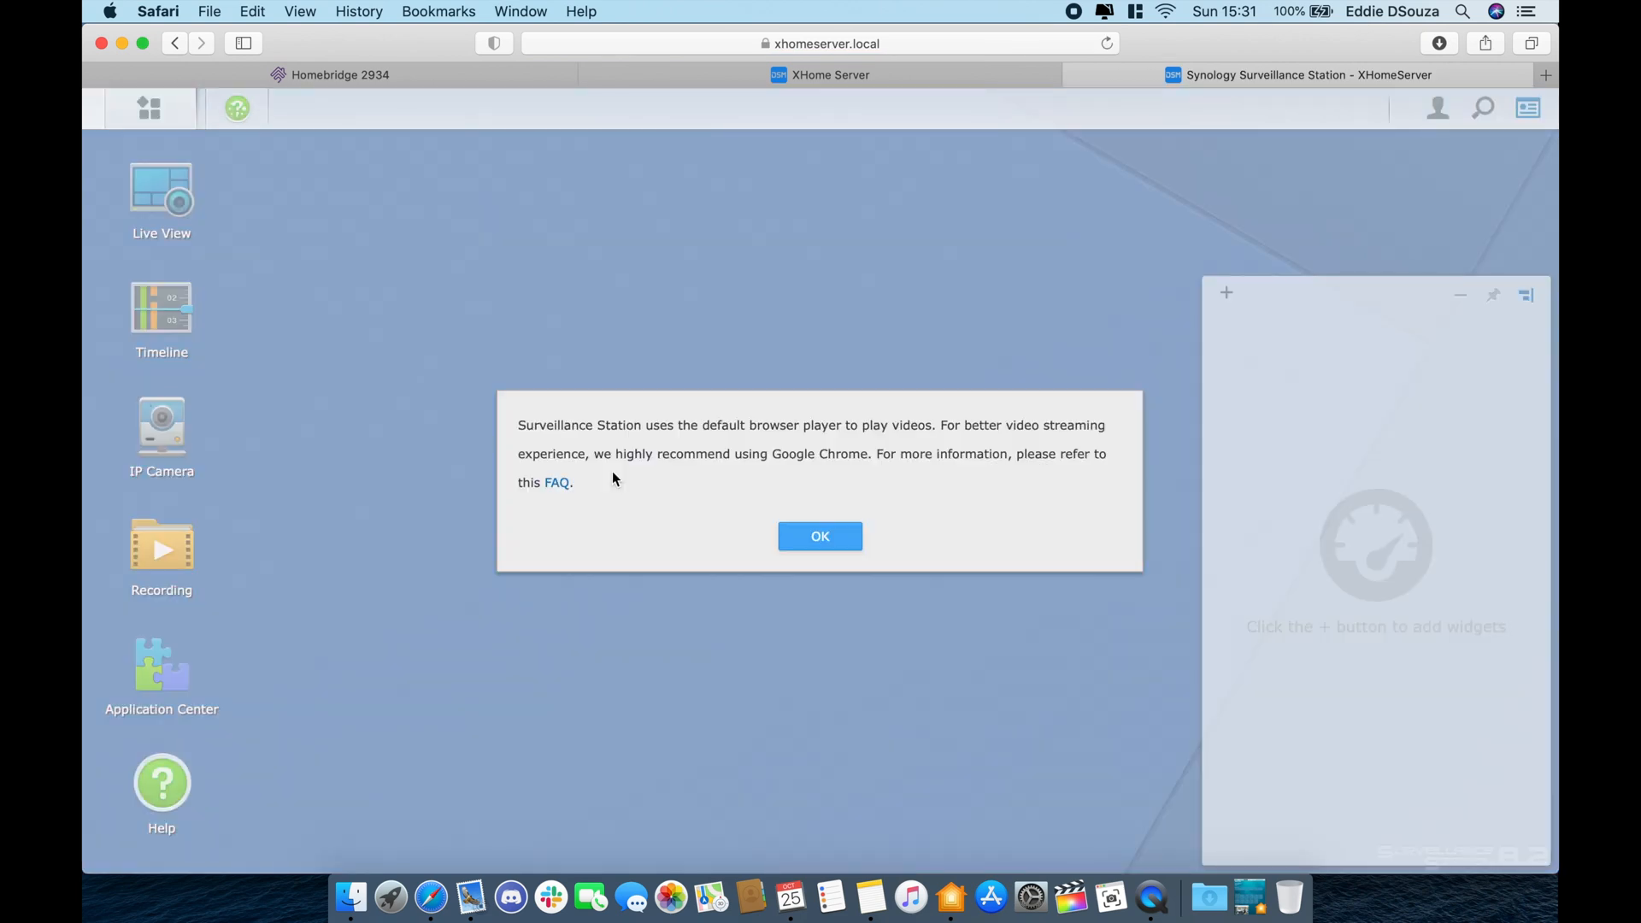
click(819, 536)
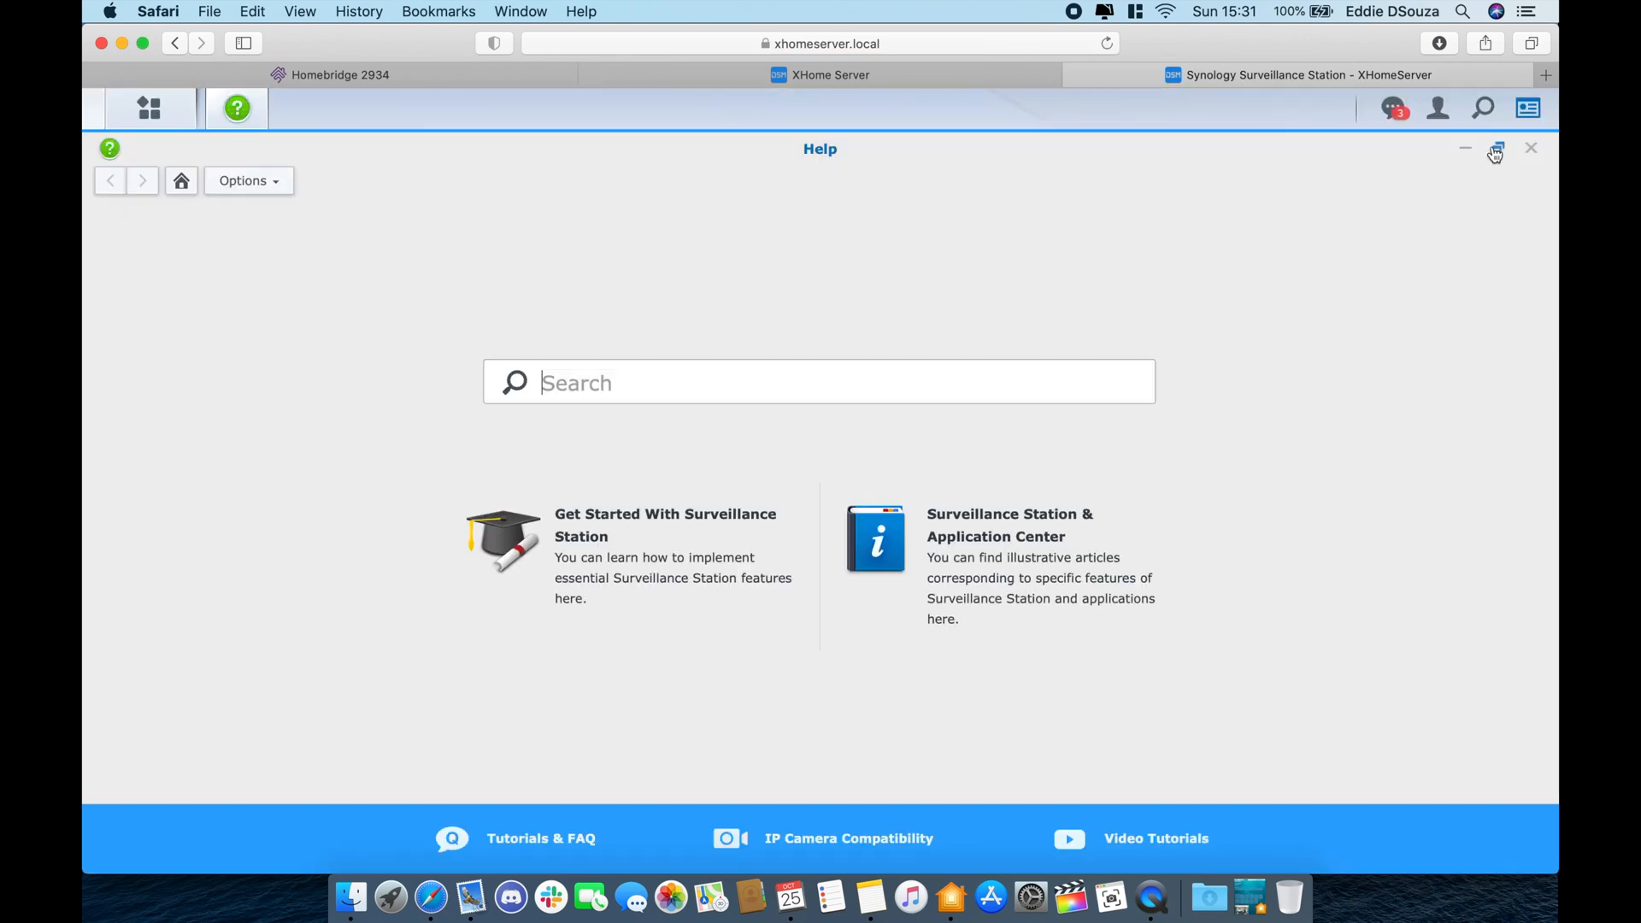
click(1530, 148)
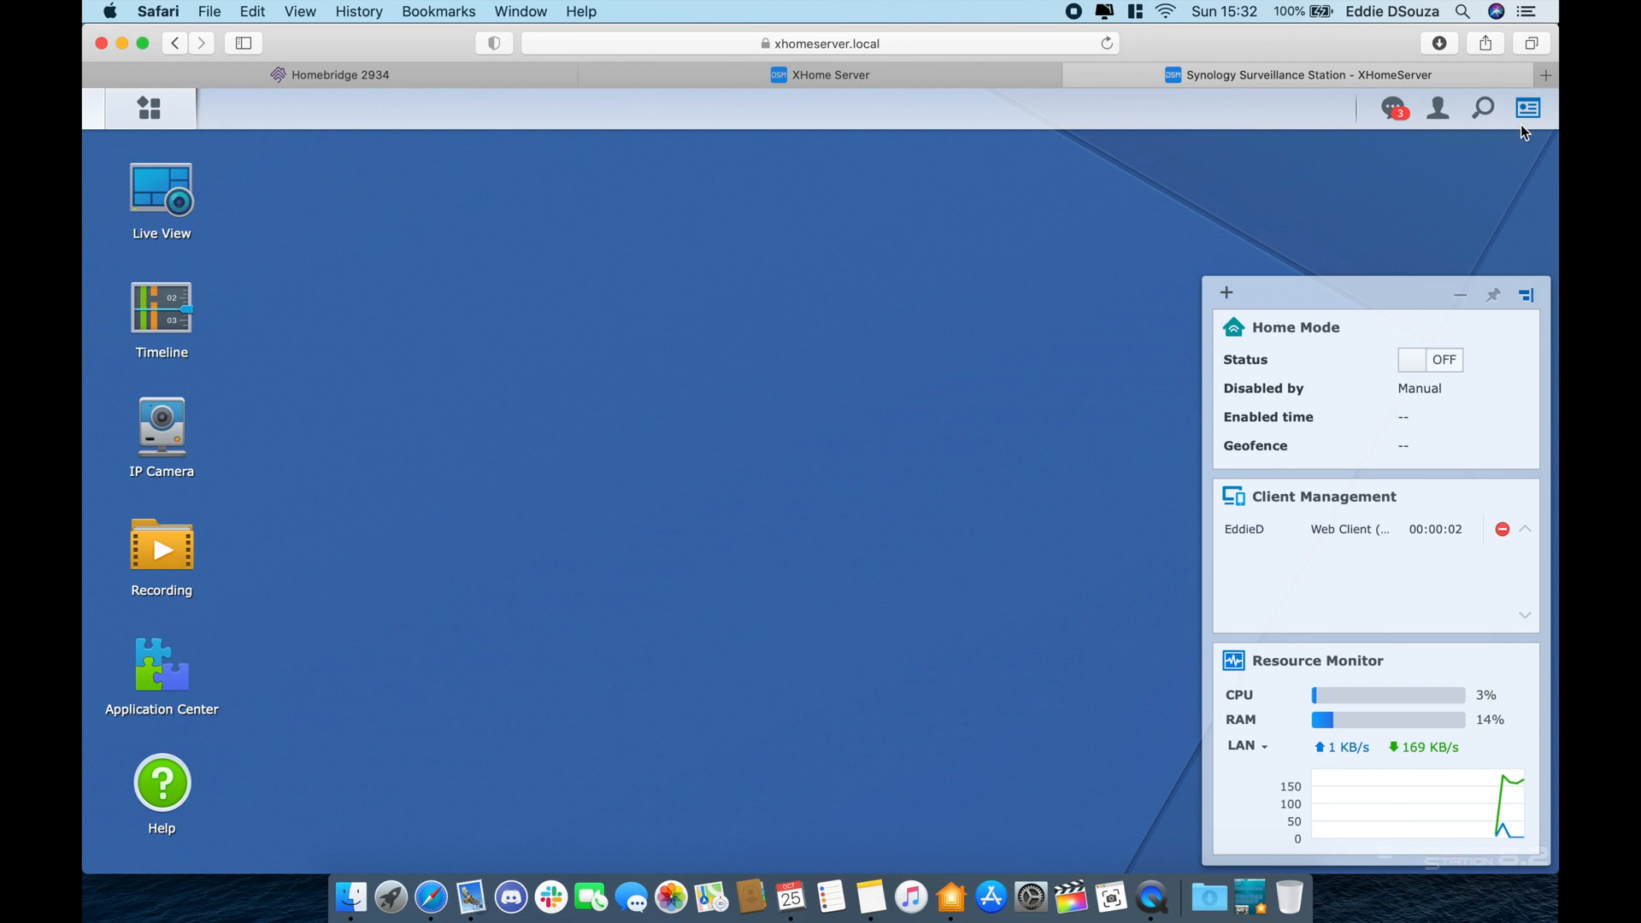
- On homebridge.io, search plugins for 'synology' and open the homemode package page
click(1545, 74)
text(homebridge.io)
key(Return)
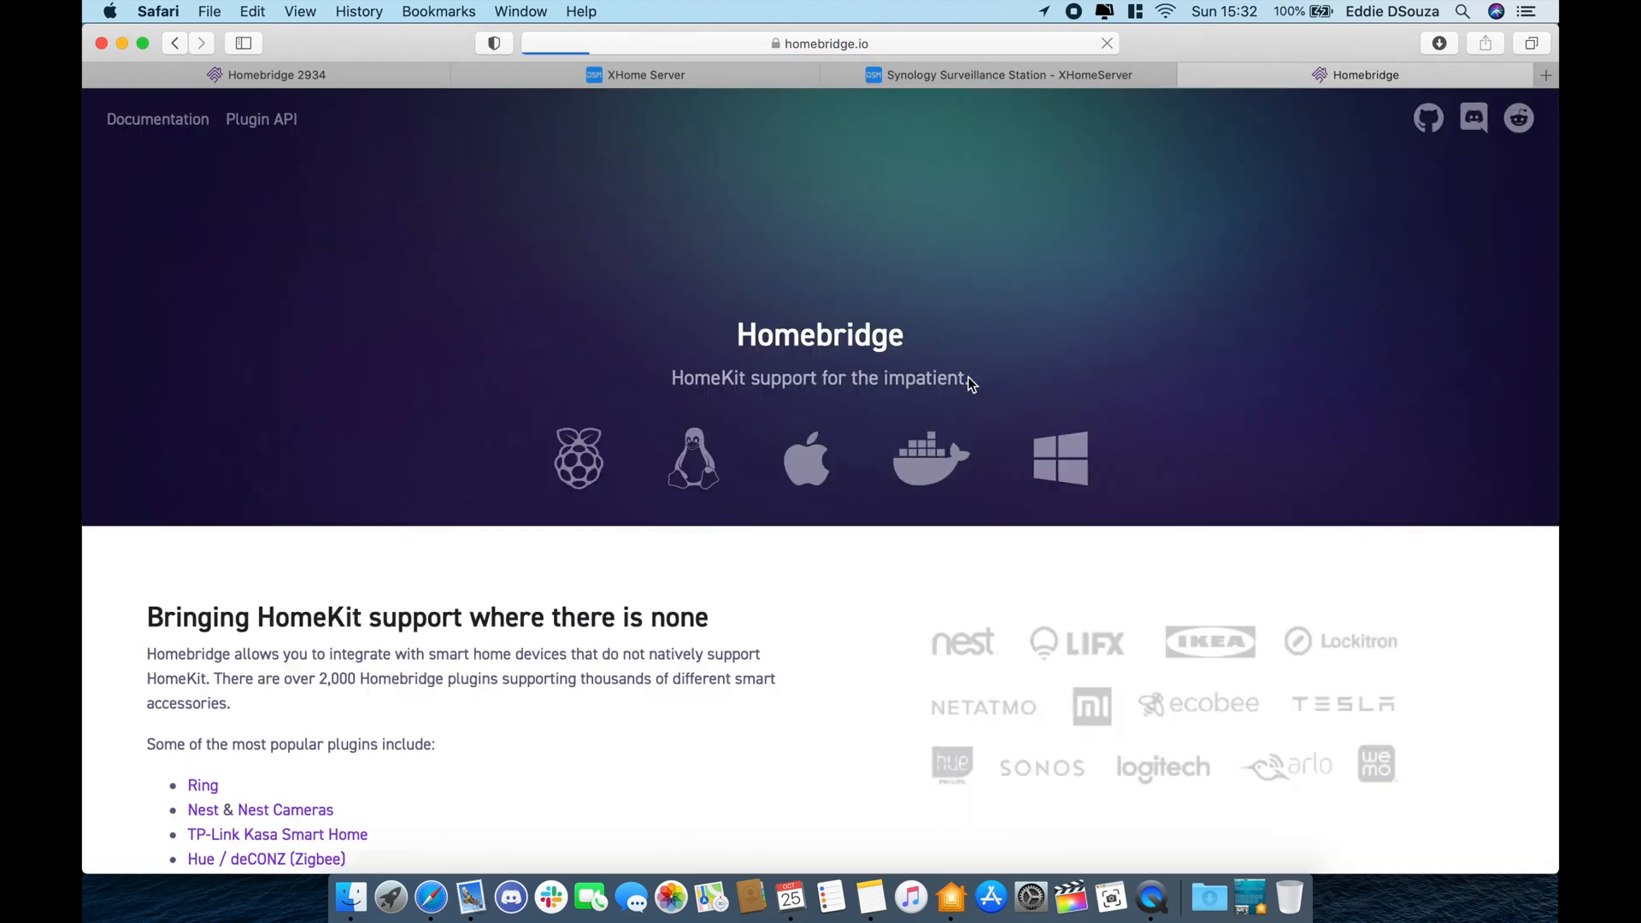
scroll(658, 733, down, 1)
scroll(658, 725, down, 5)
click(658, 726)
text(synology)
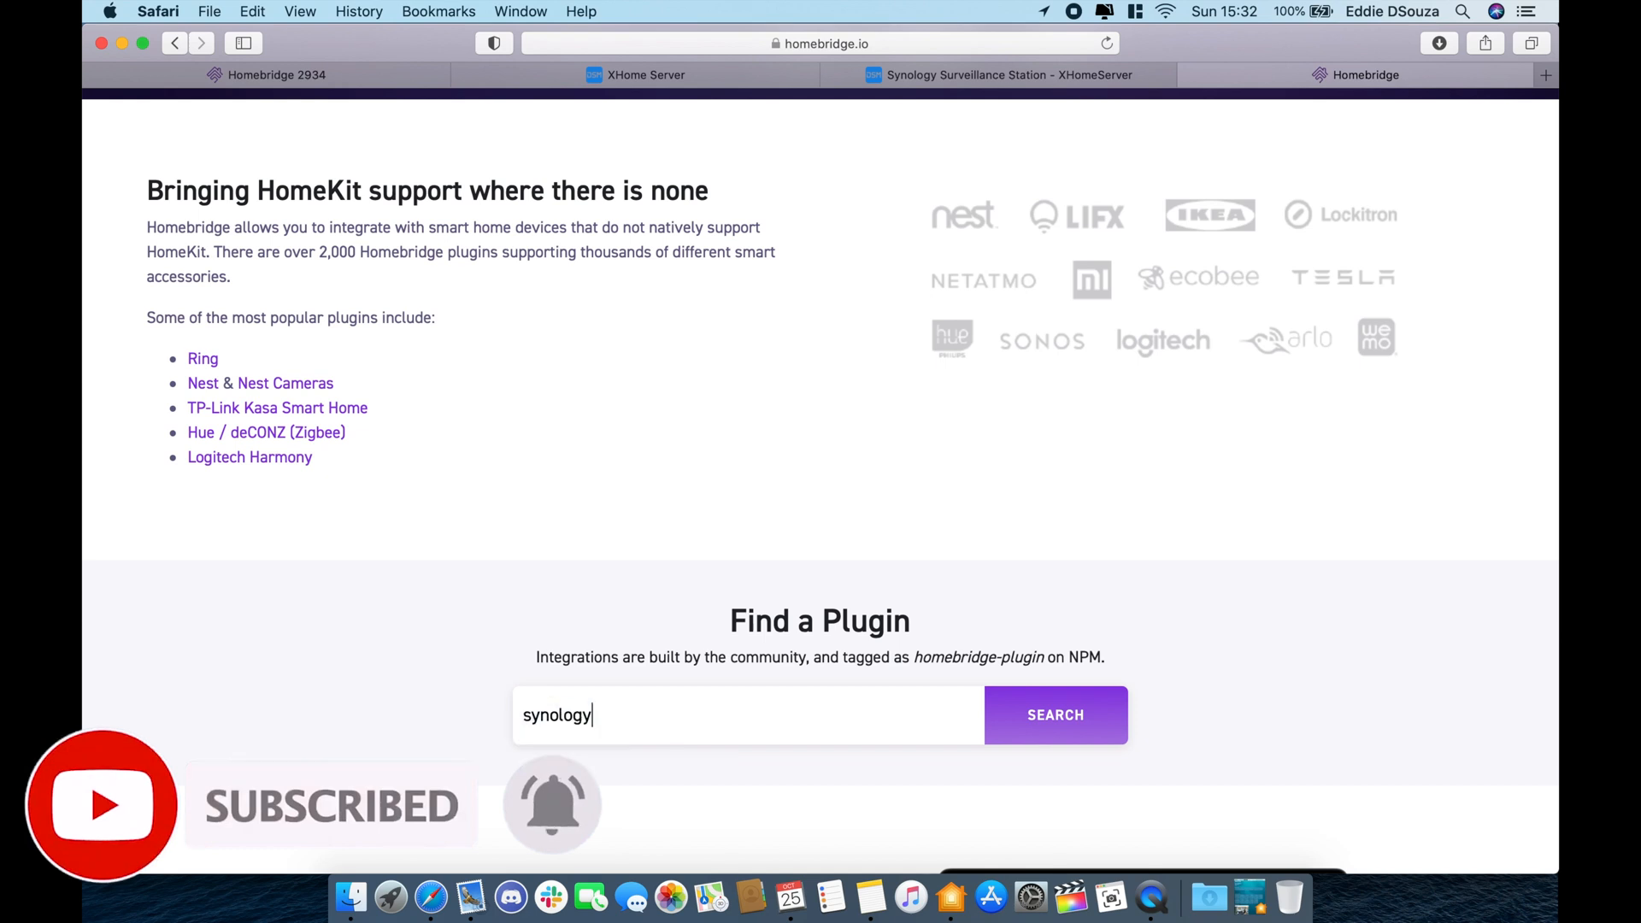
key(Return)
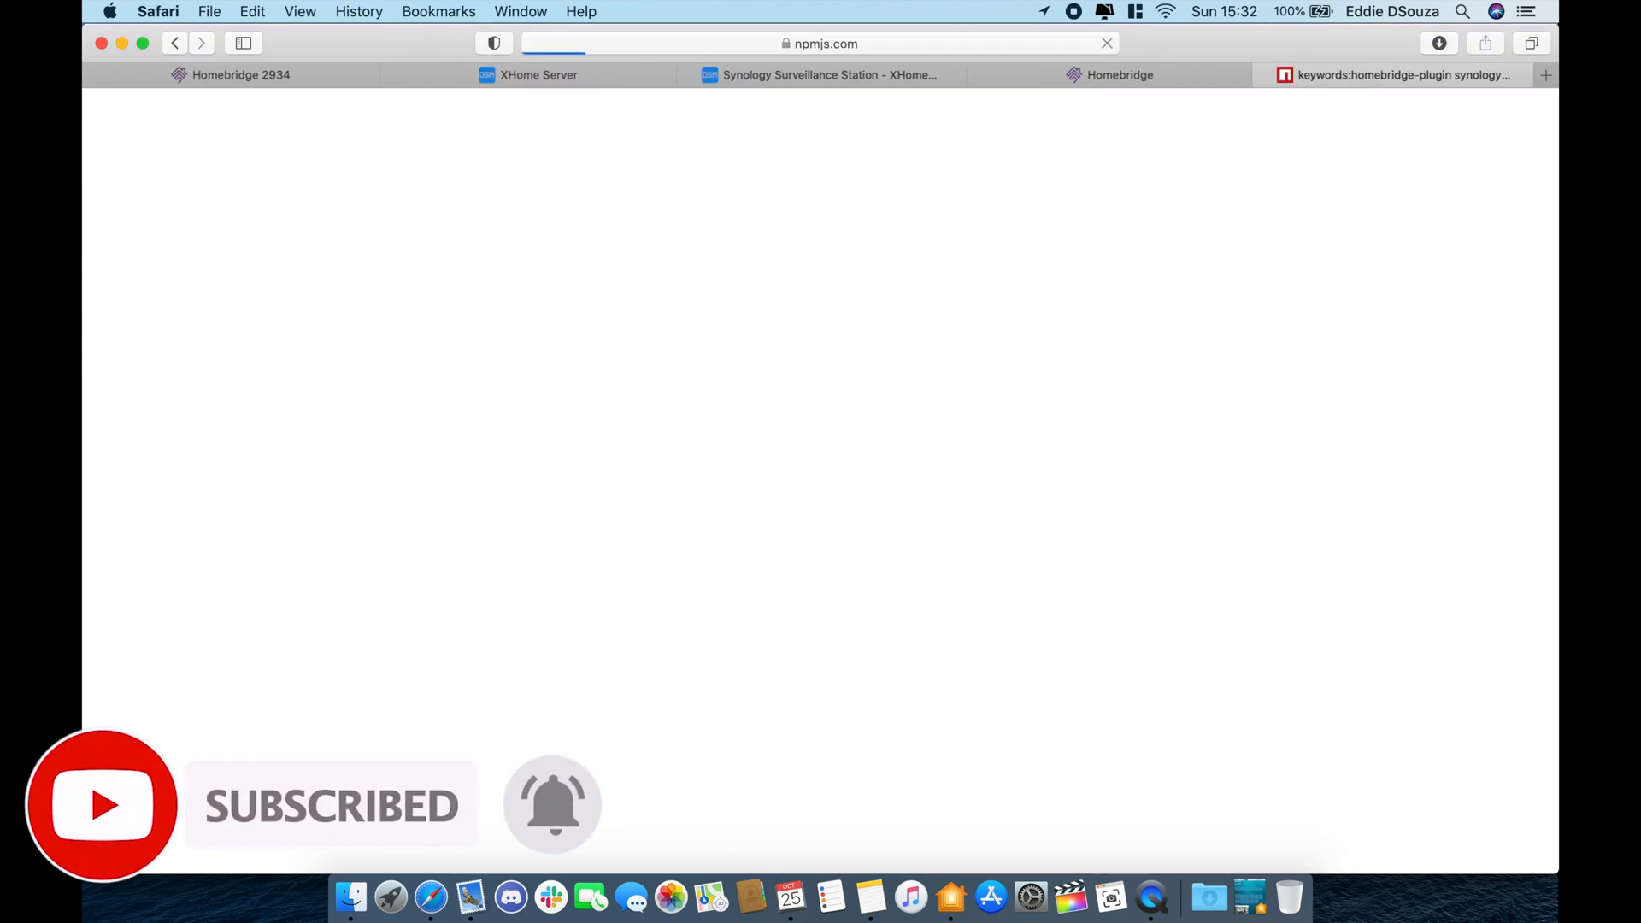
scroll(632, 679, down, 8)
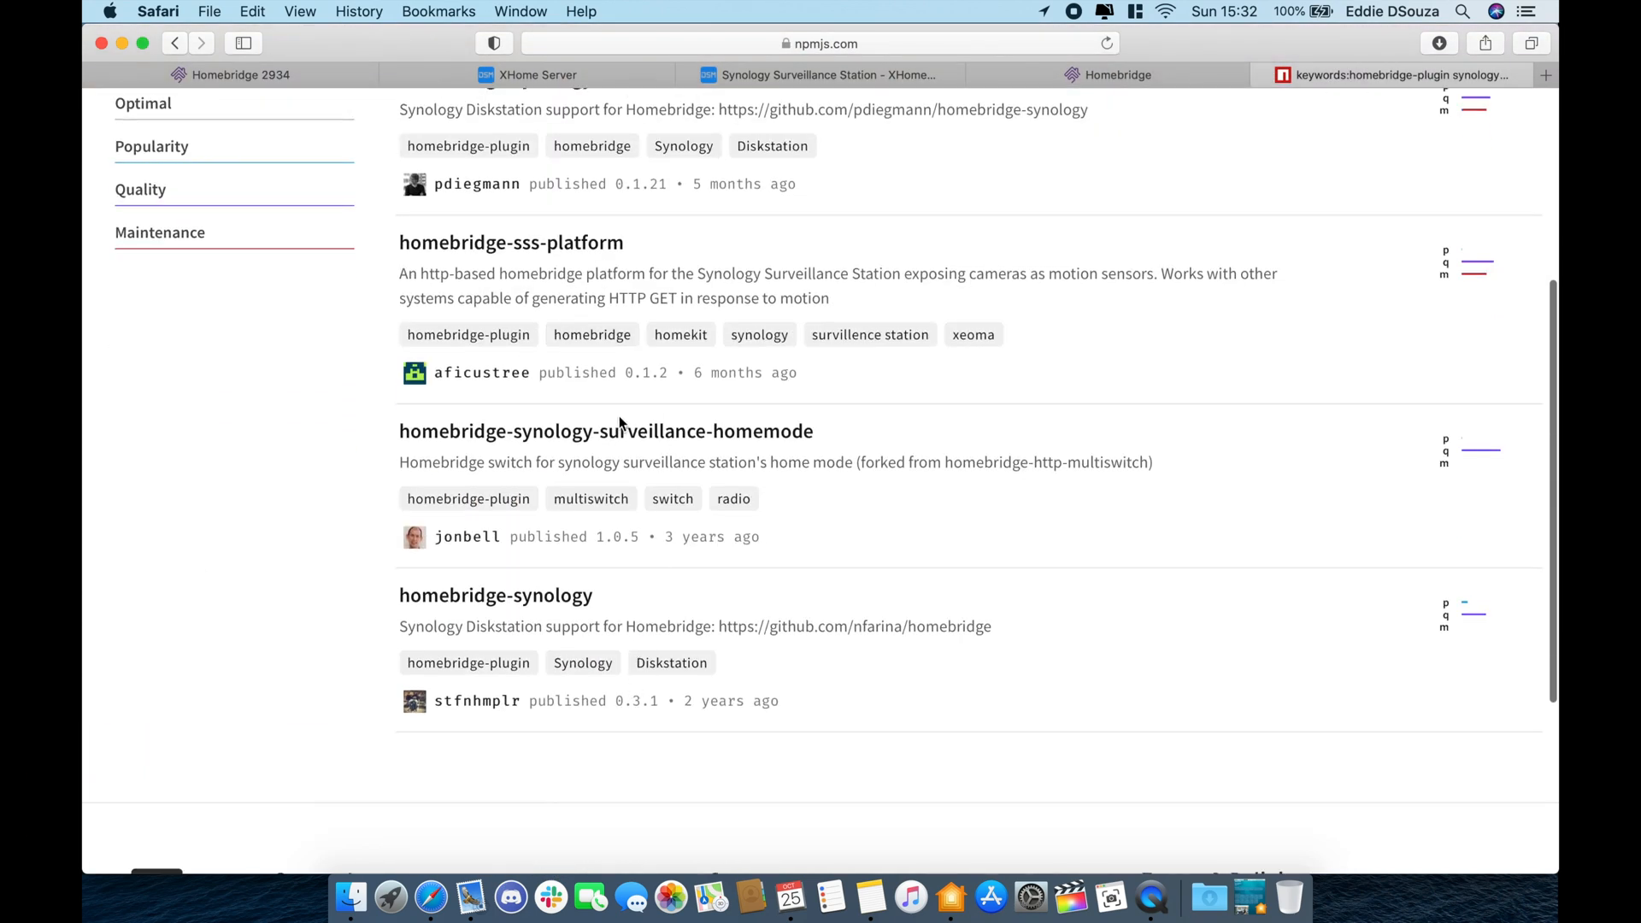
super+click(674, 432)
- Copy the example name, url, username and password config lines from npm, then return to Homebridge
click(1376, 69)
scroll(761, 633, down, 5)
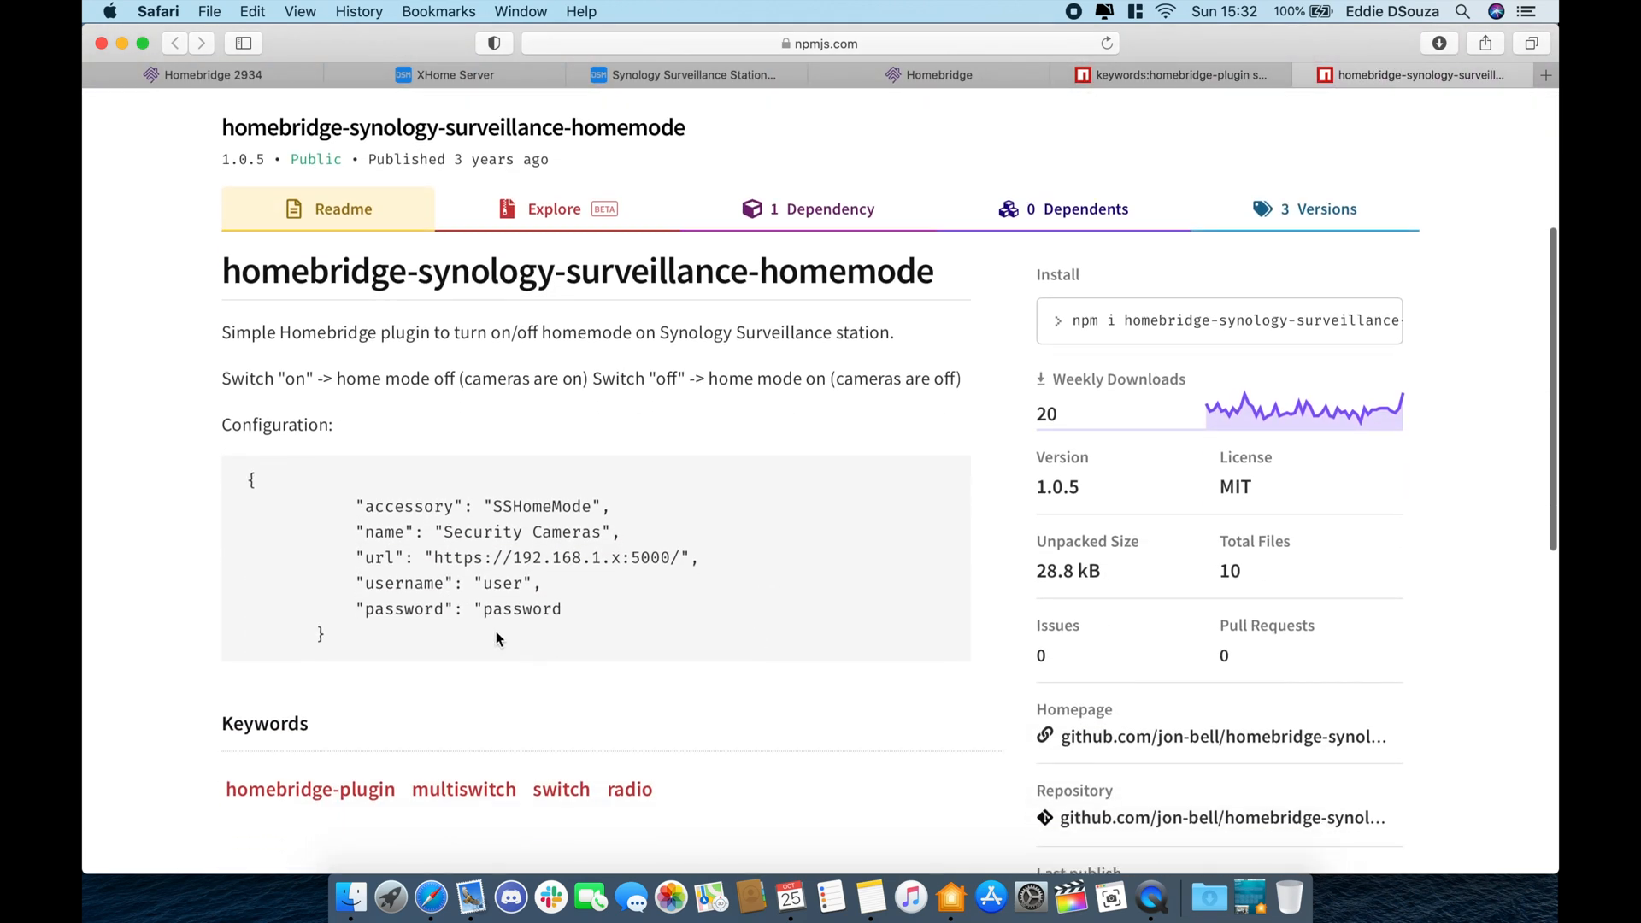
click(589, 611)
drag(589, 615, 355, 537)
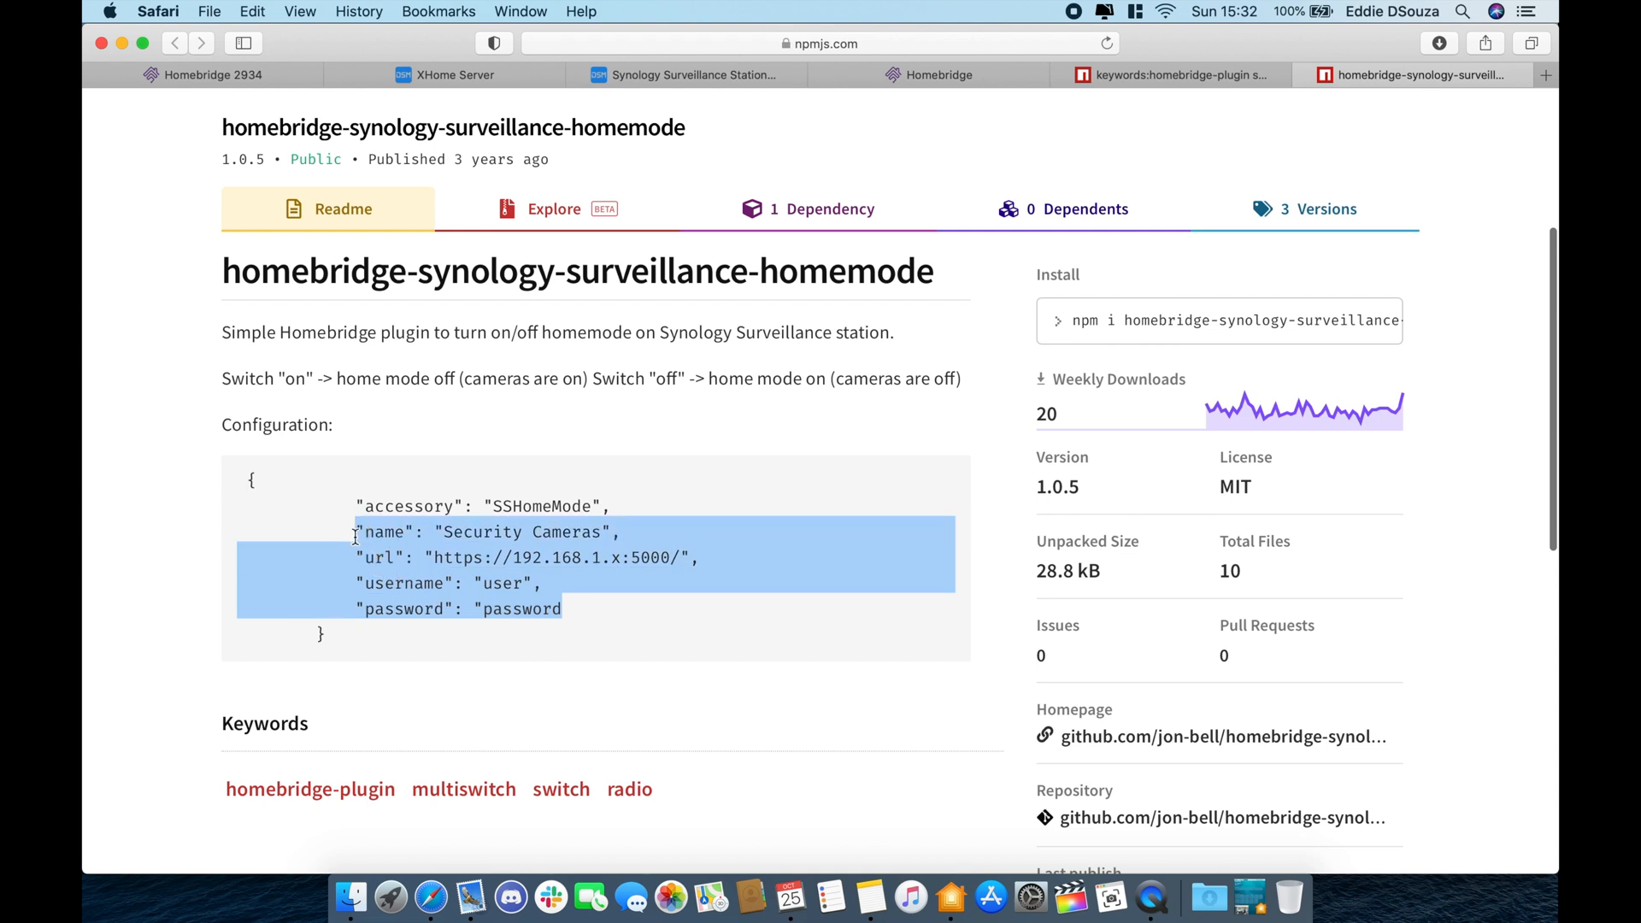
key(super+c)
click(280, 85)
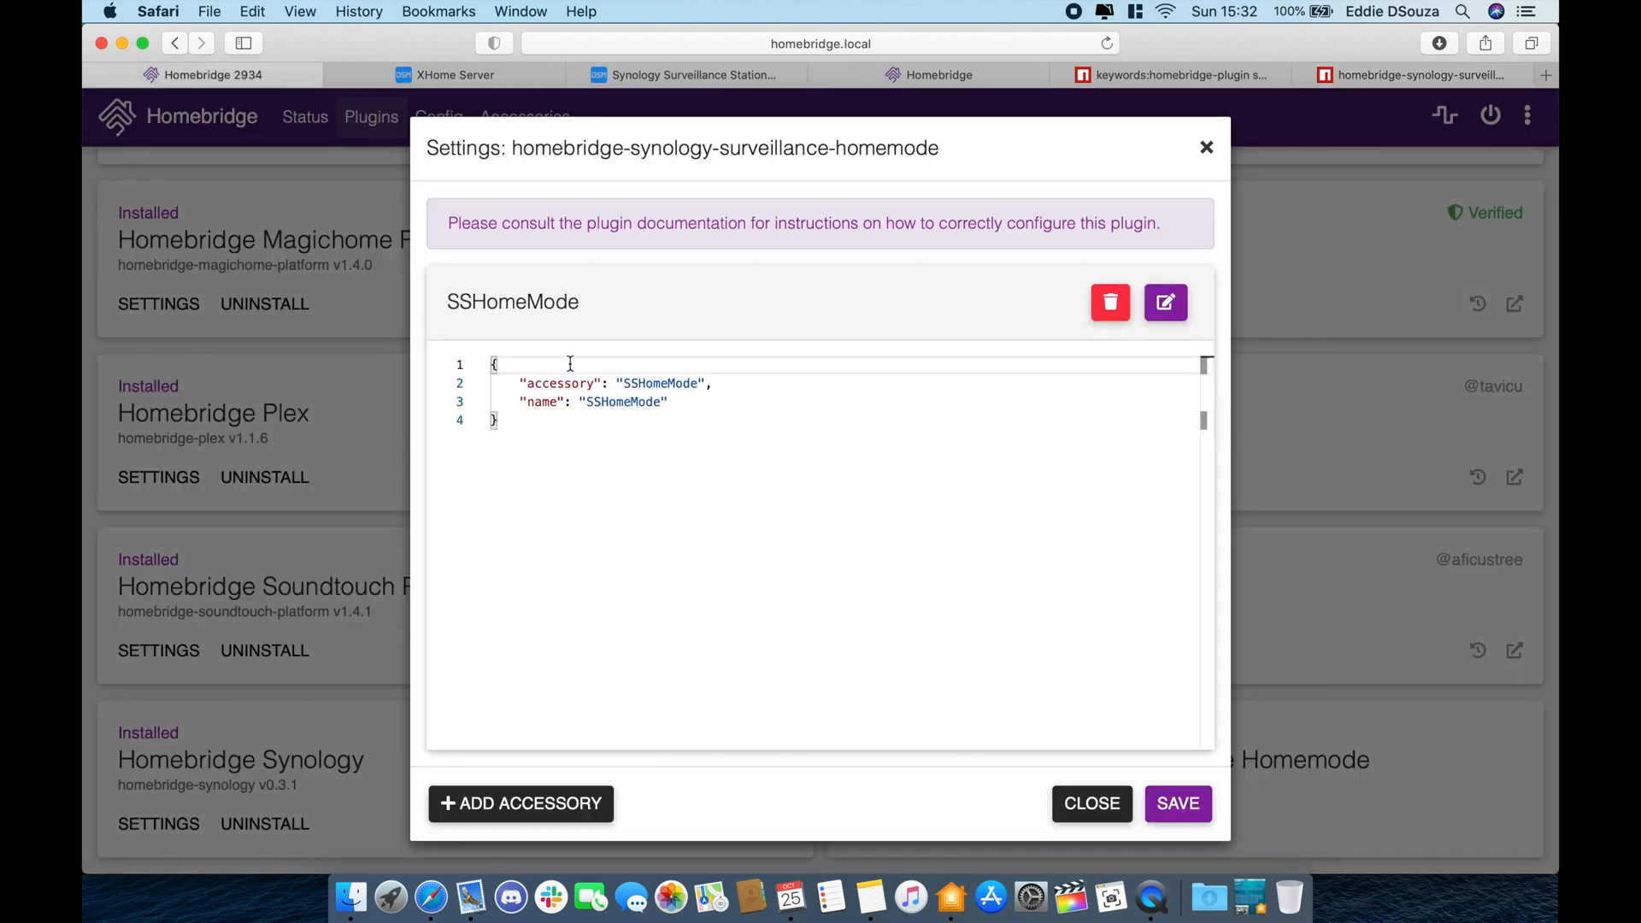
- Paste the copied config lines into the SSHomeMode JSON and delete the duplicate name line
drag(676, 403, 520, 391)
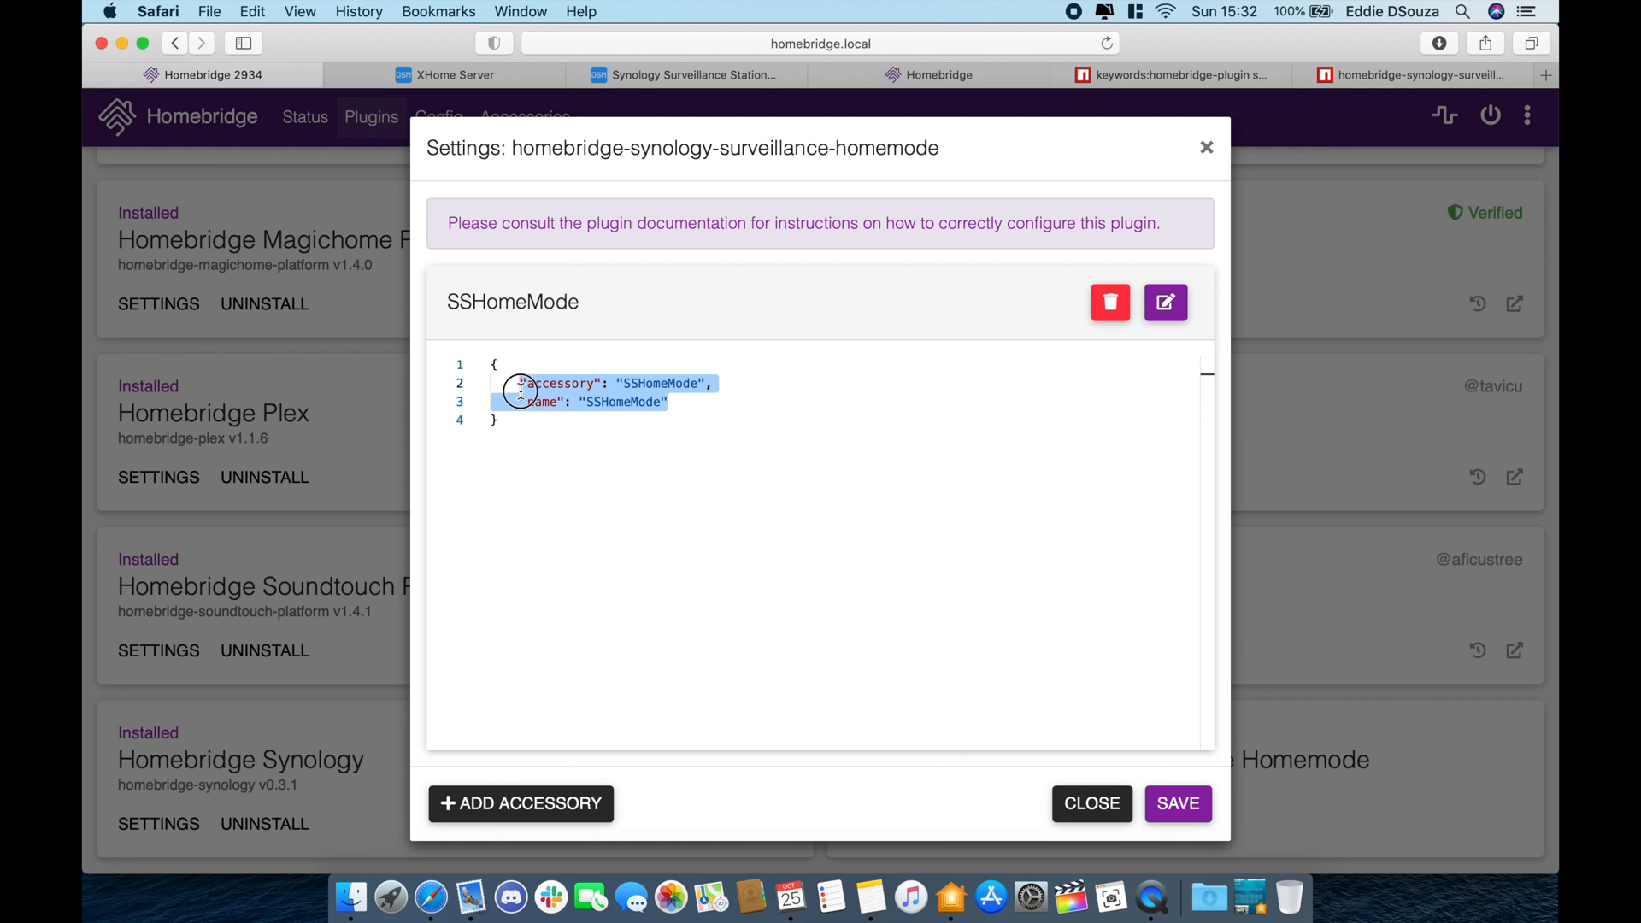
click(686, 404)
text(,)
key(Return)
key(super+v)
drag(750, 414, 518, 417)
key(BackSpace)
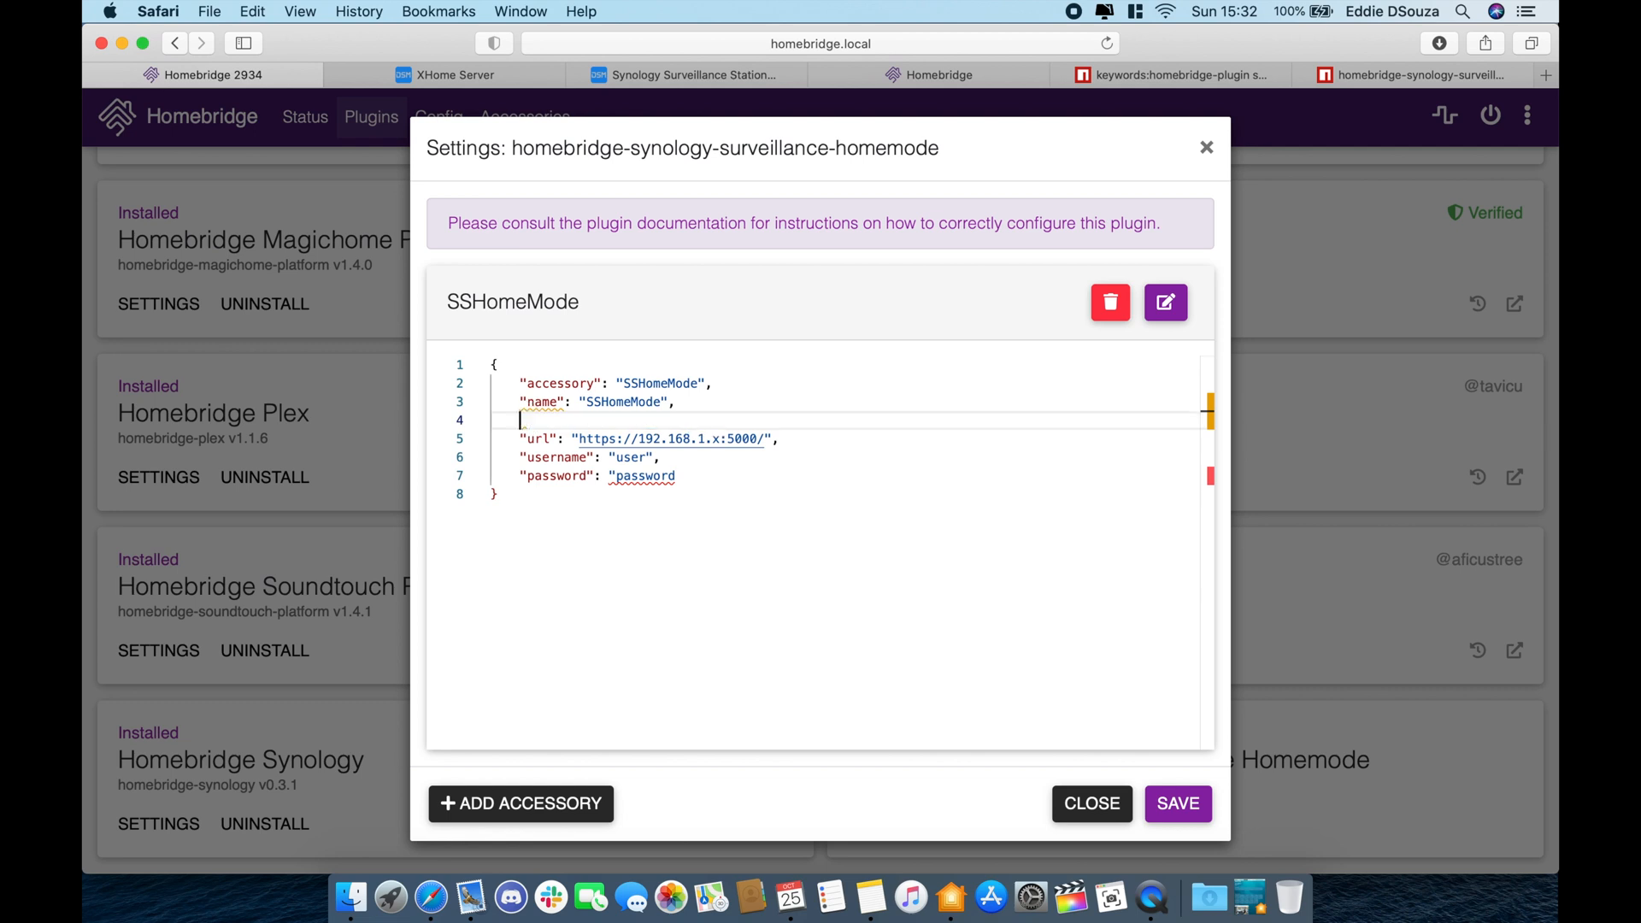
key(BackSpace)
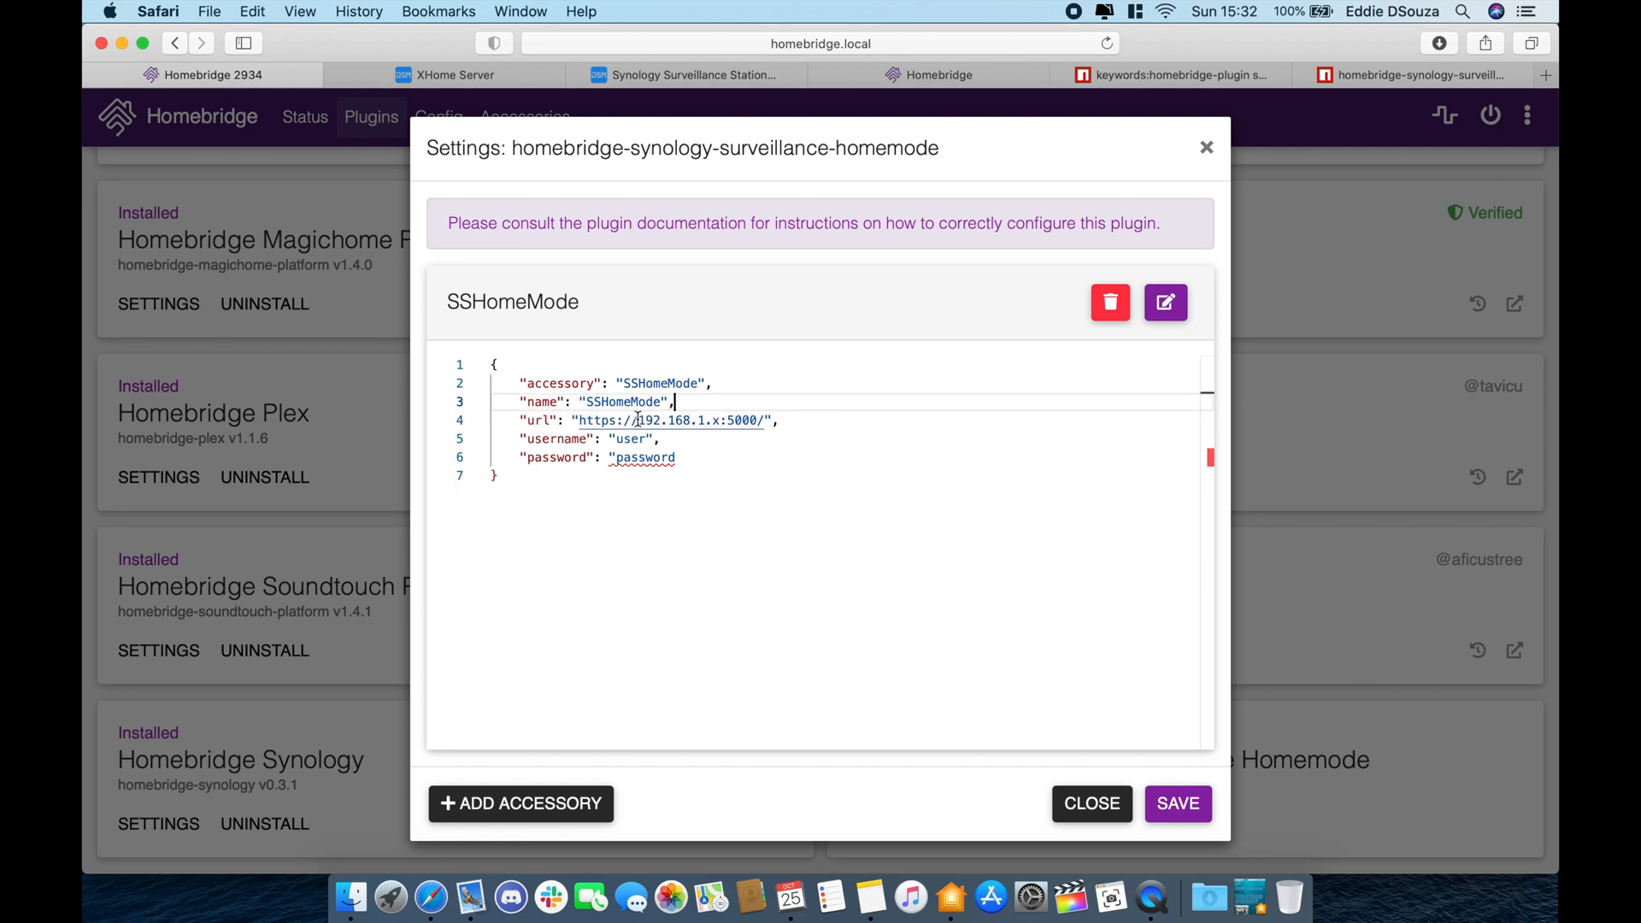
click(704, 419)
key(BackSpace)
text(86)
key(Right)
key(Delete)
text(12)
key(Right)
key(shift+alt+Right)
text(5001)
double_click(631, 438)
text(Eddie)
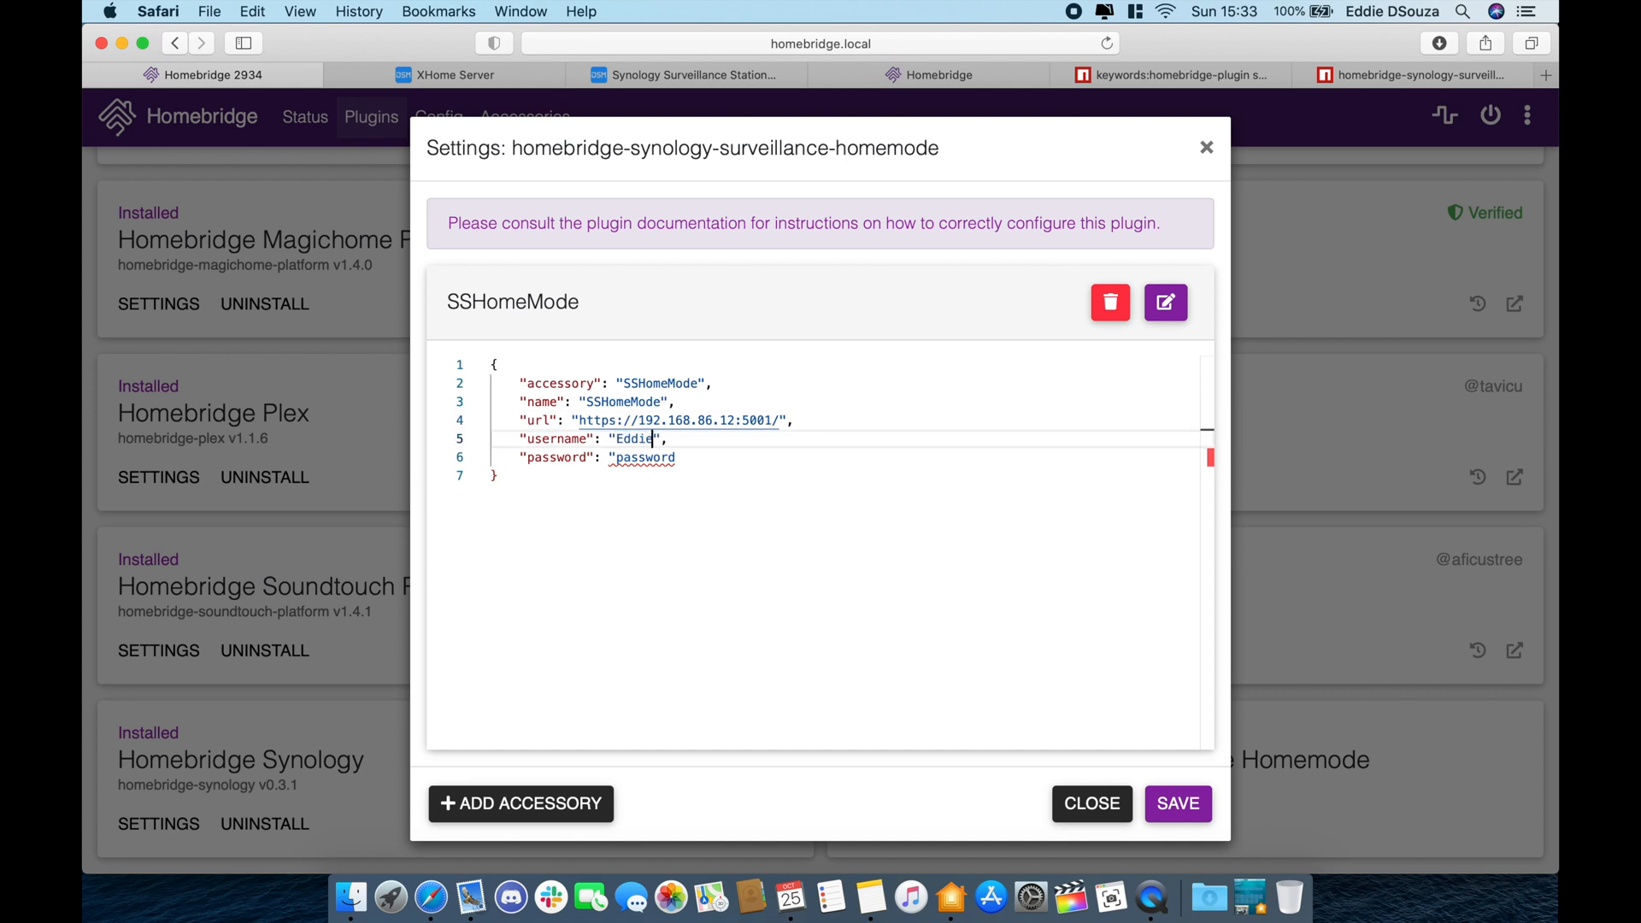
click(1178, 803)
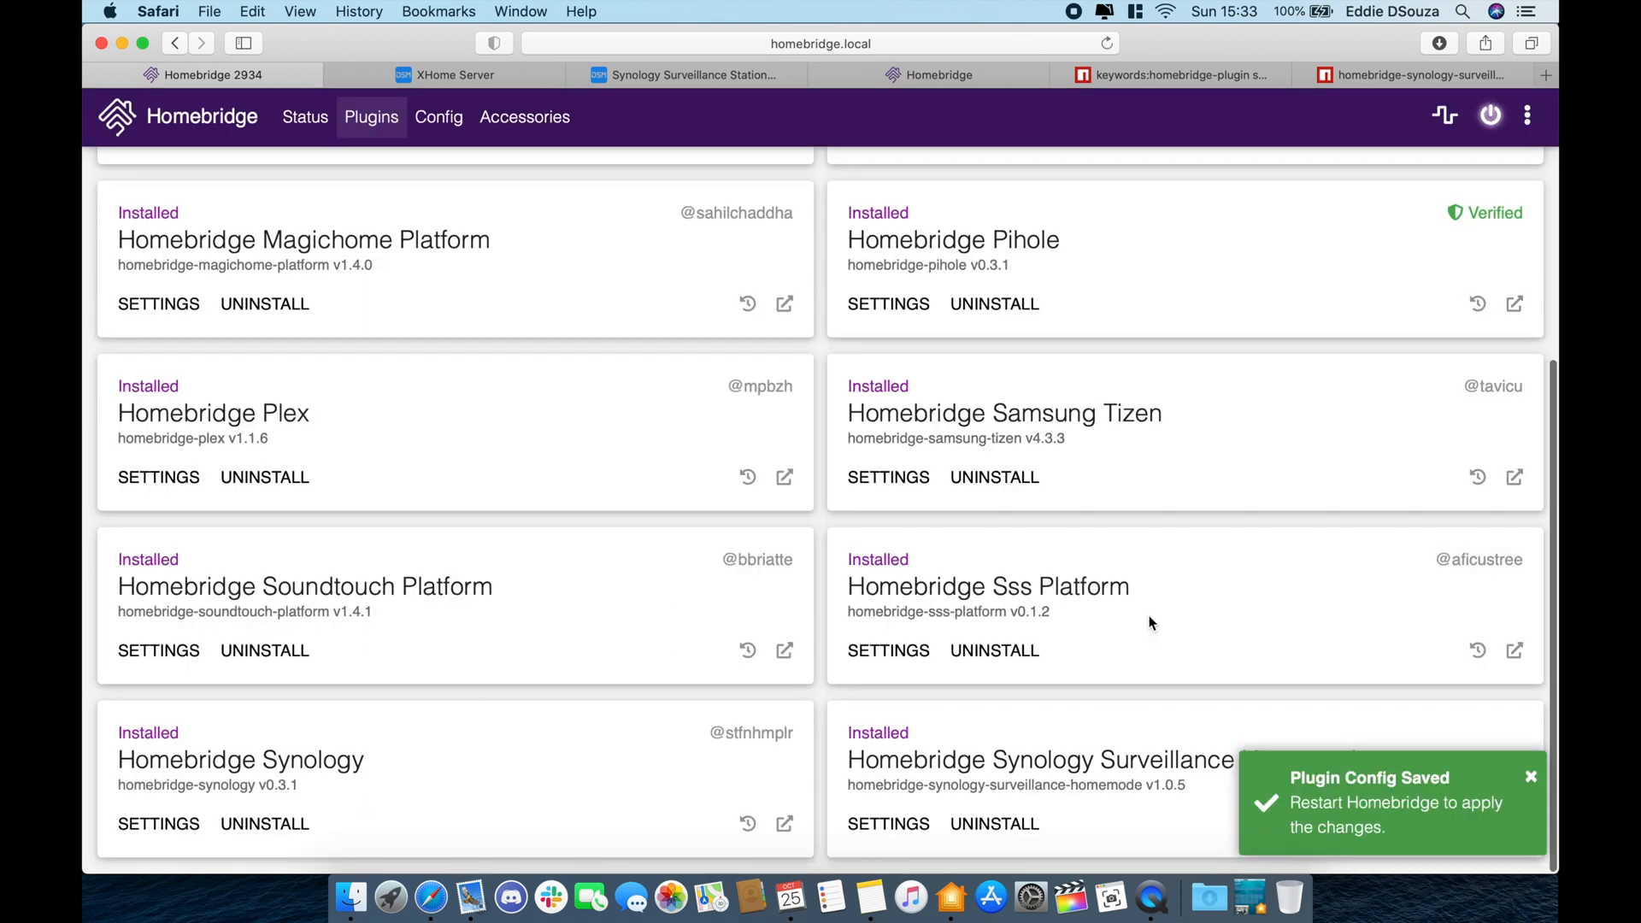
- Restart Homebridge and check the logs show SSHomeMode logged in, then return to Surveillance Station
click(1491, 113)
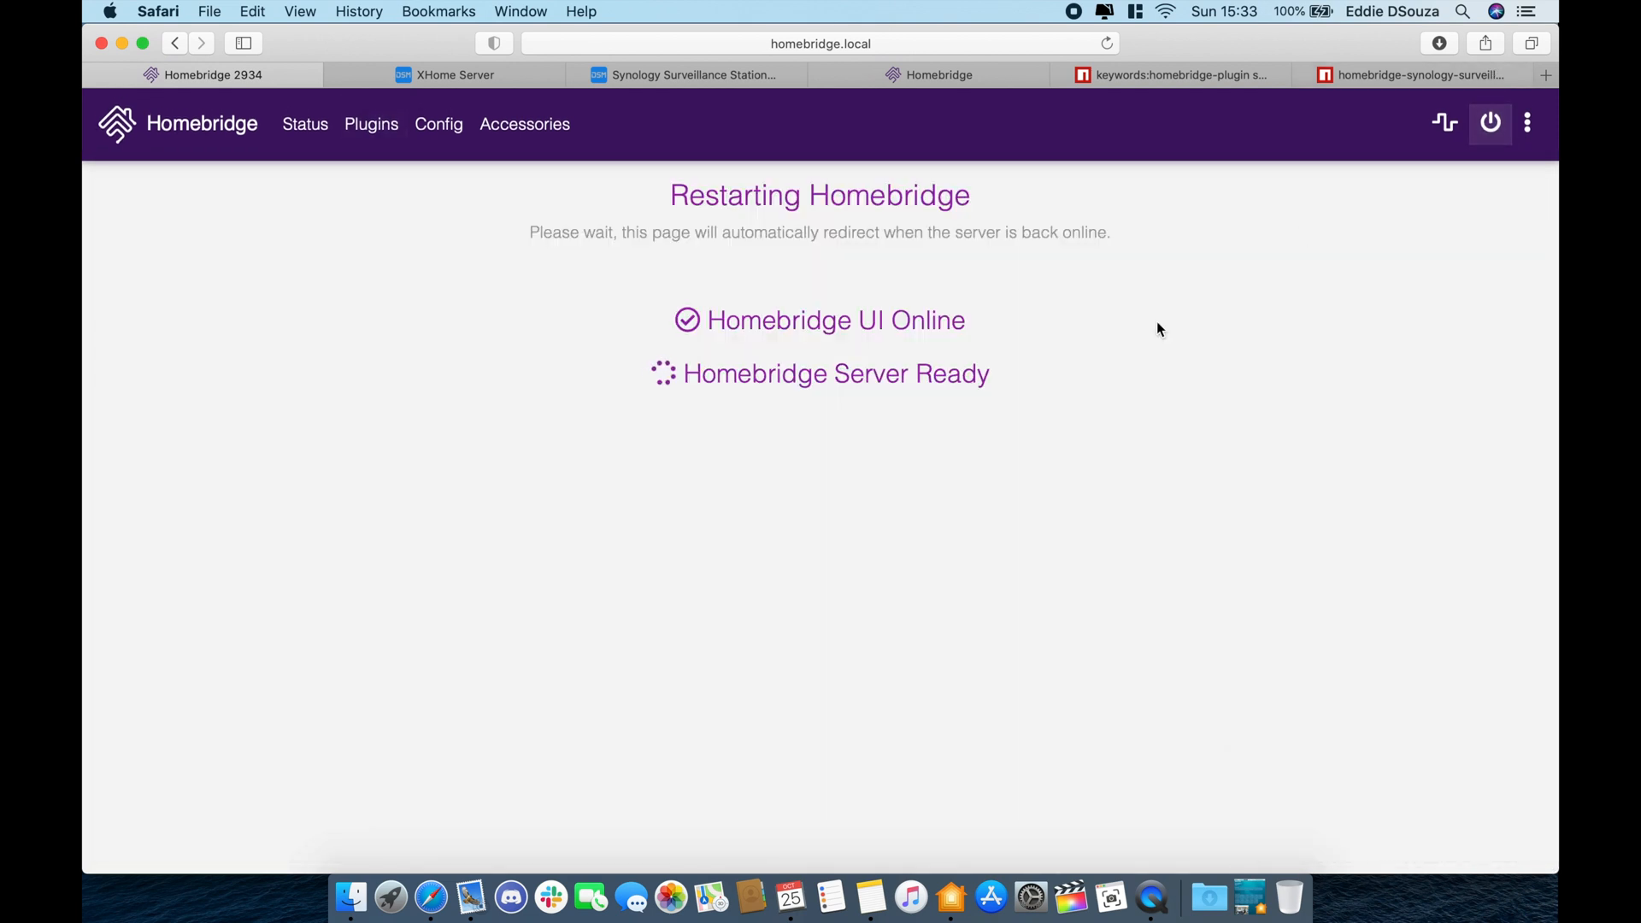
scroll(1058, 611, down, 4)
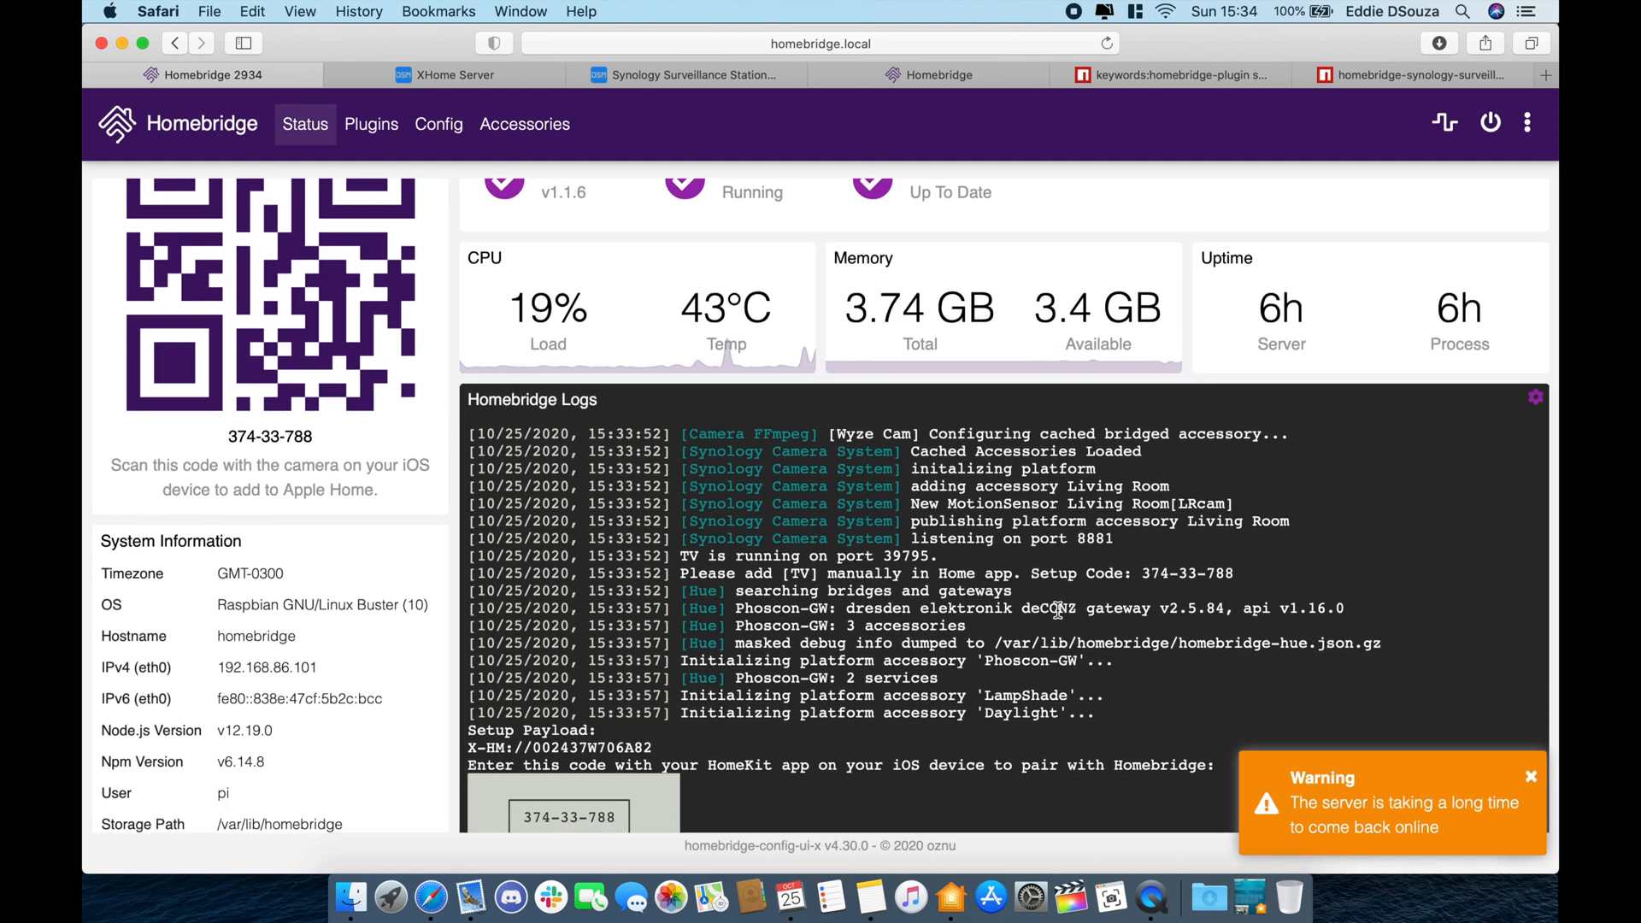
scroll(1058, 610, down, 1)
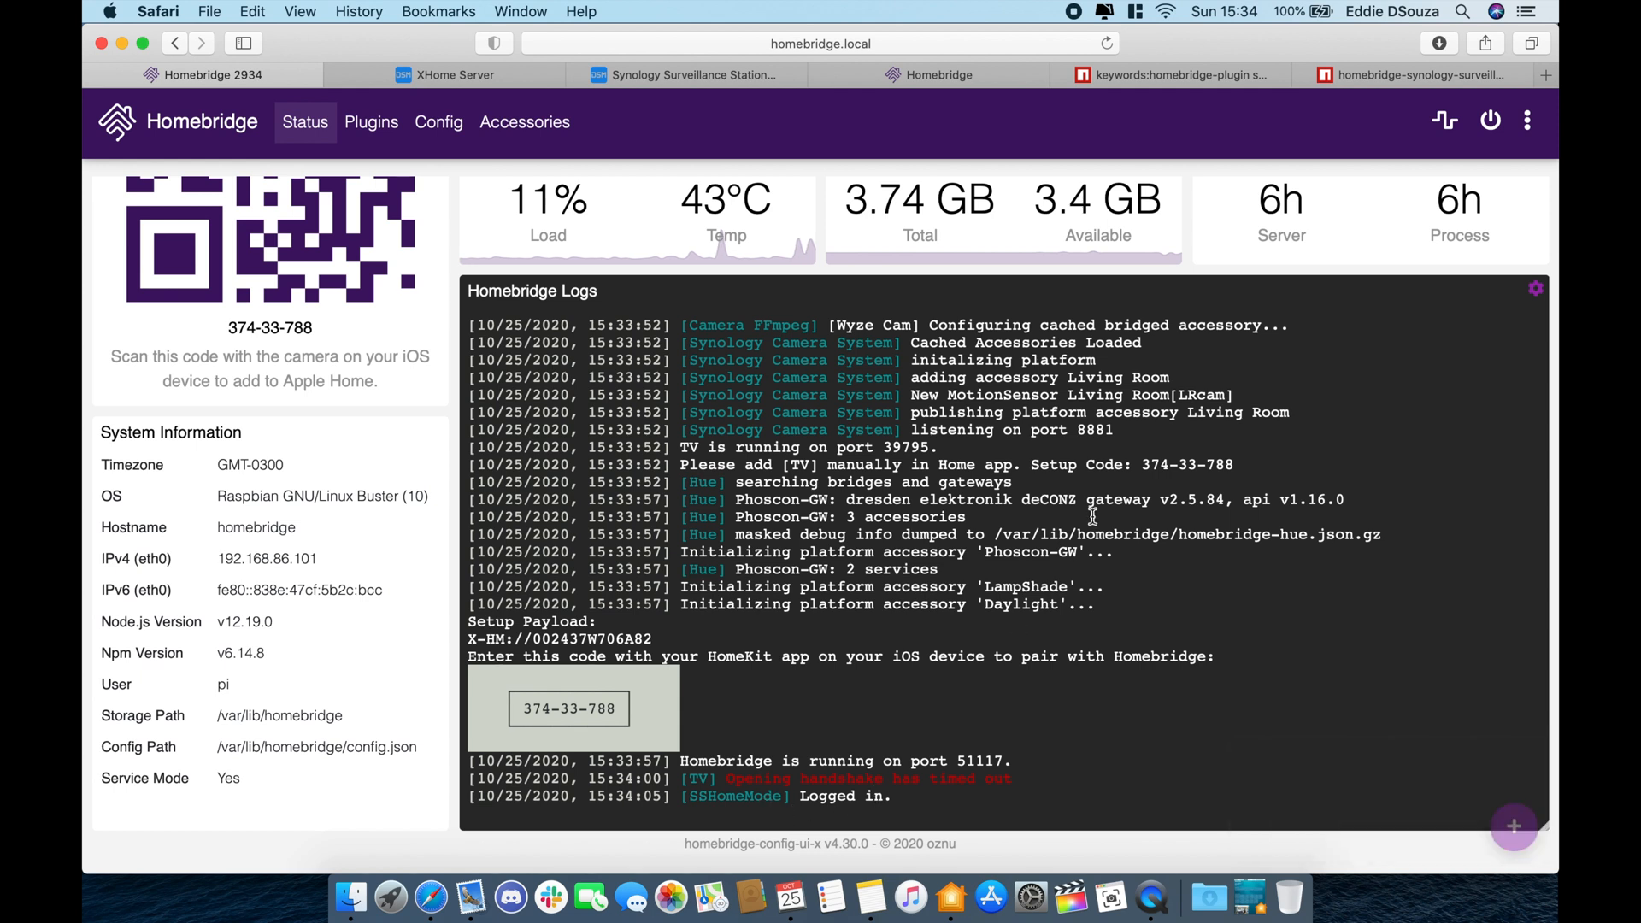
click(704, 81)
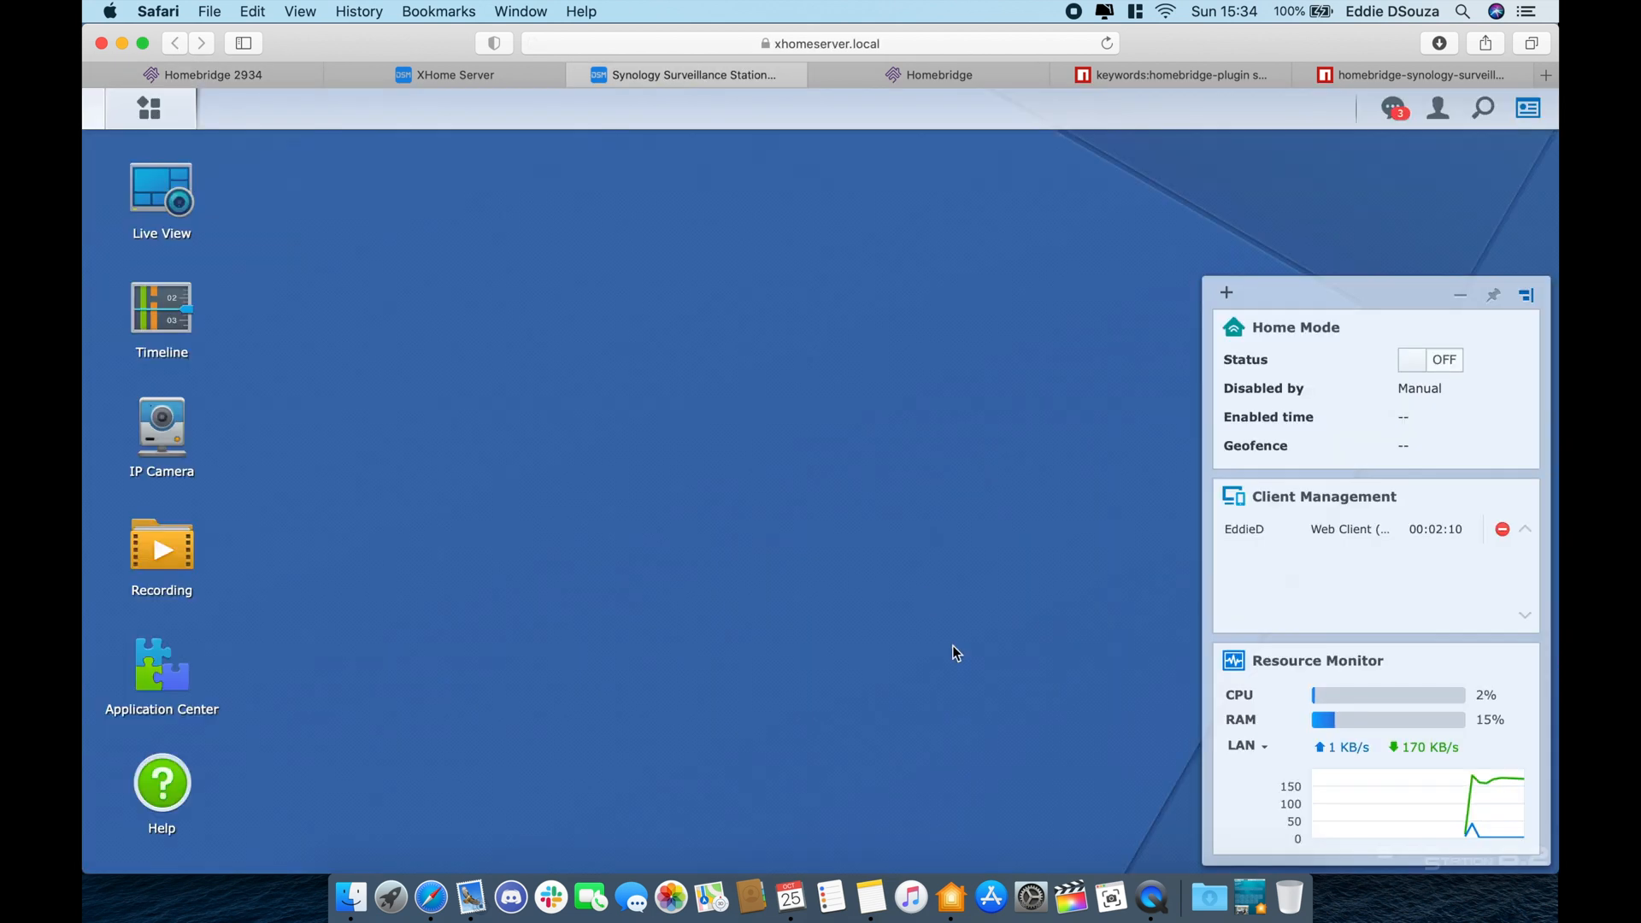
- In the Home app, show the SSHomeMode controls and switch it off
click(962, 911)
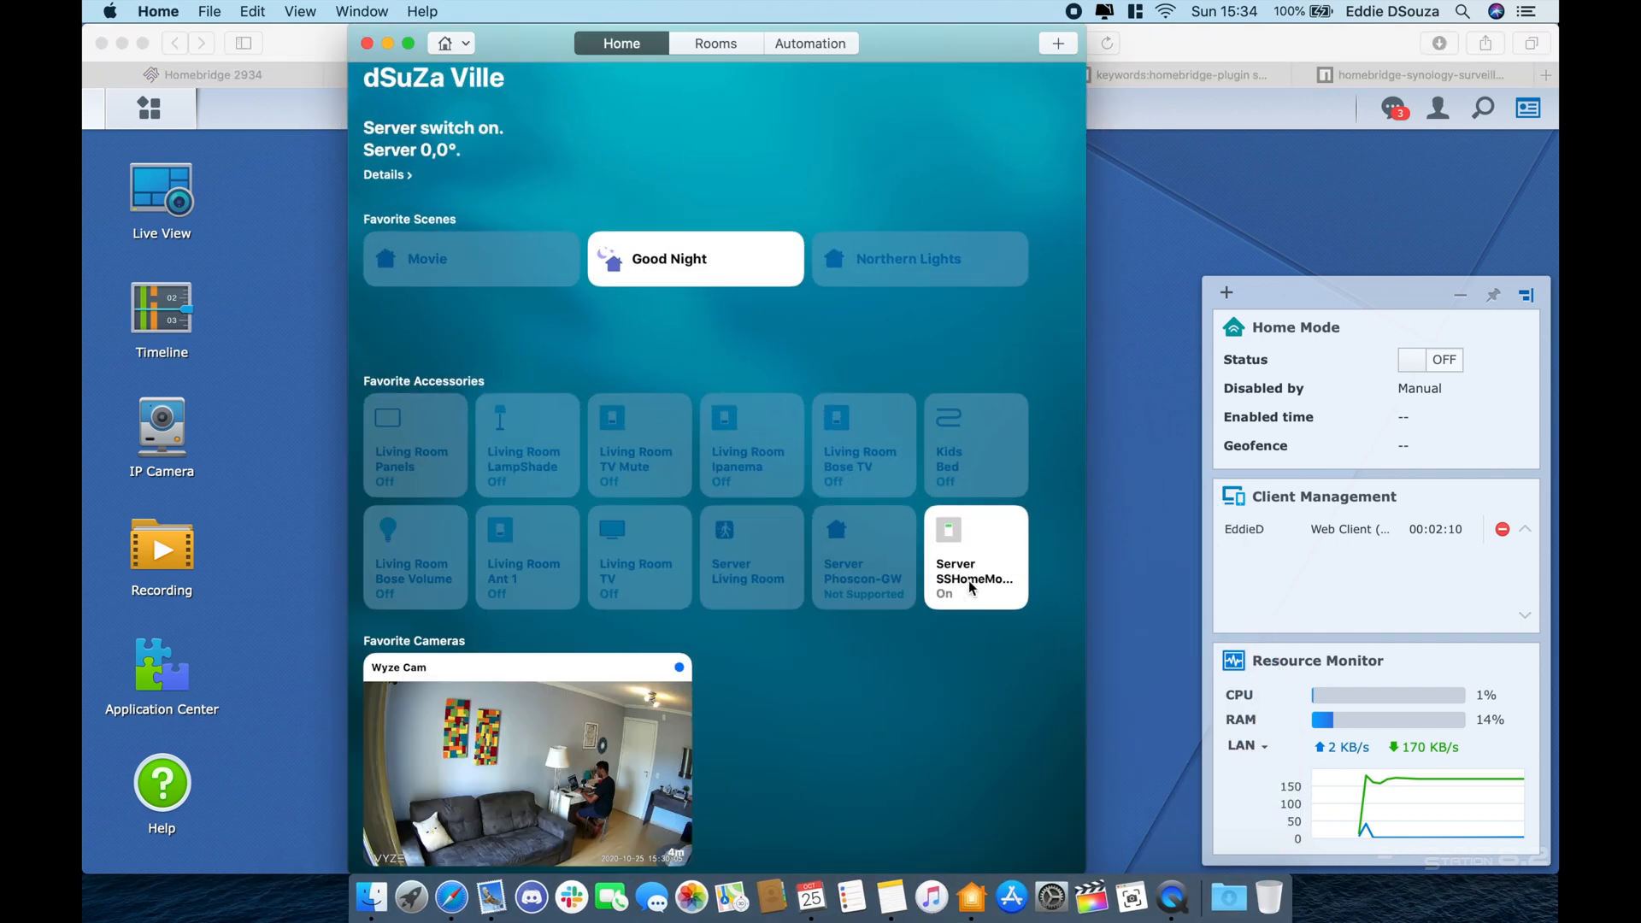
right_click(981, 588)
click(1007, 592)
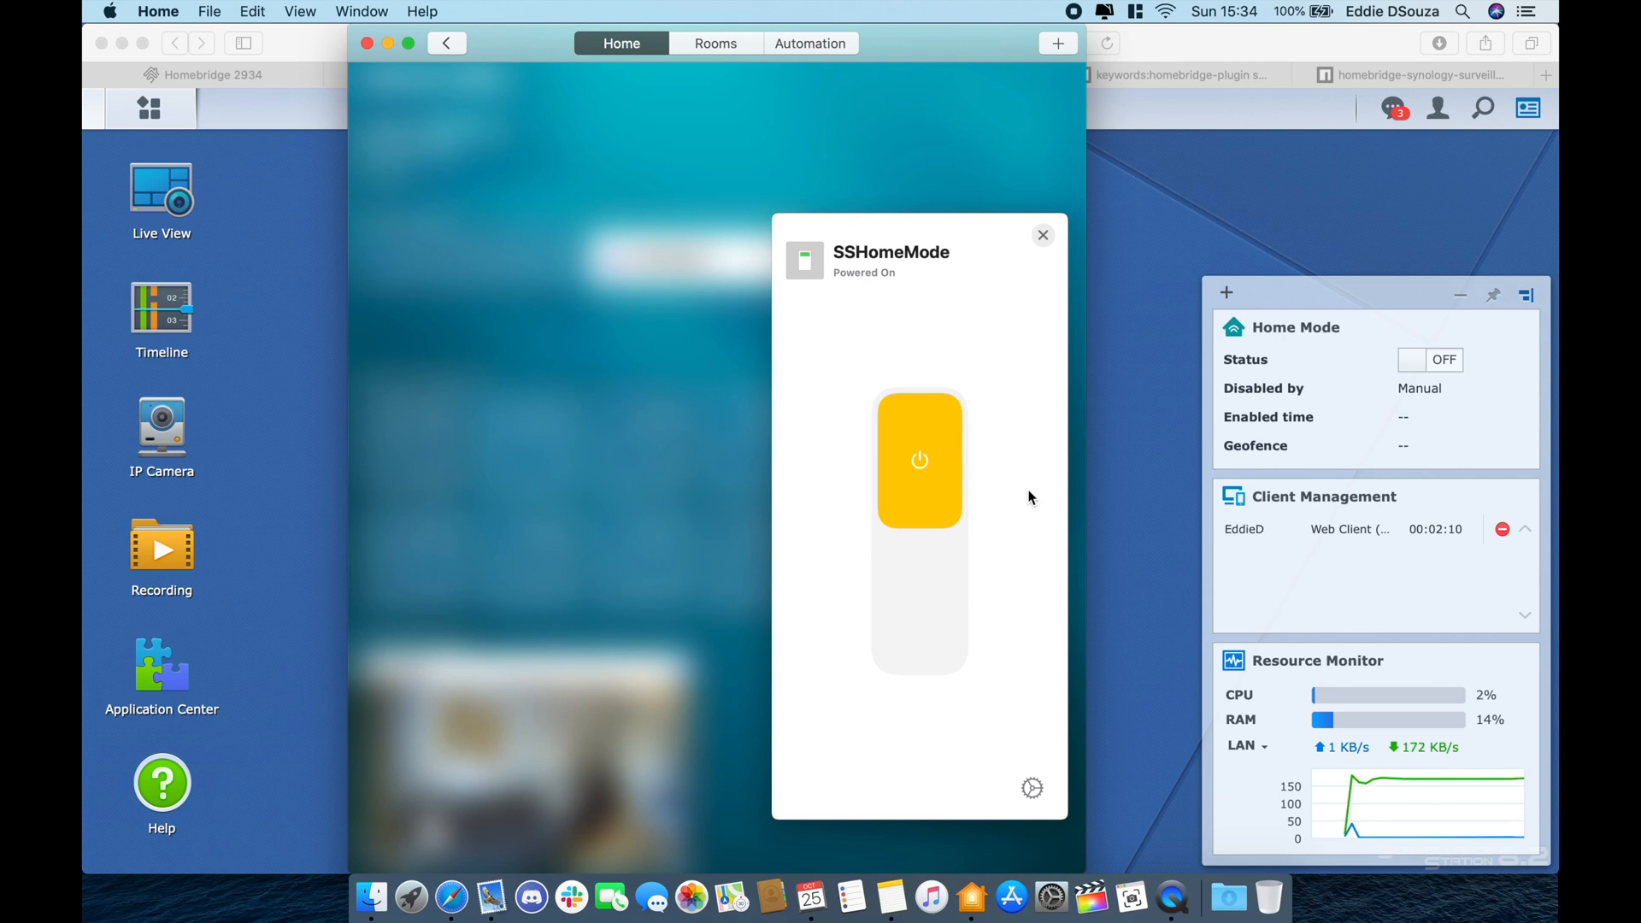
click(941, 614)
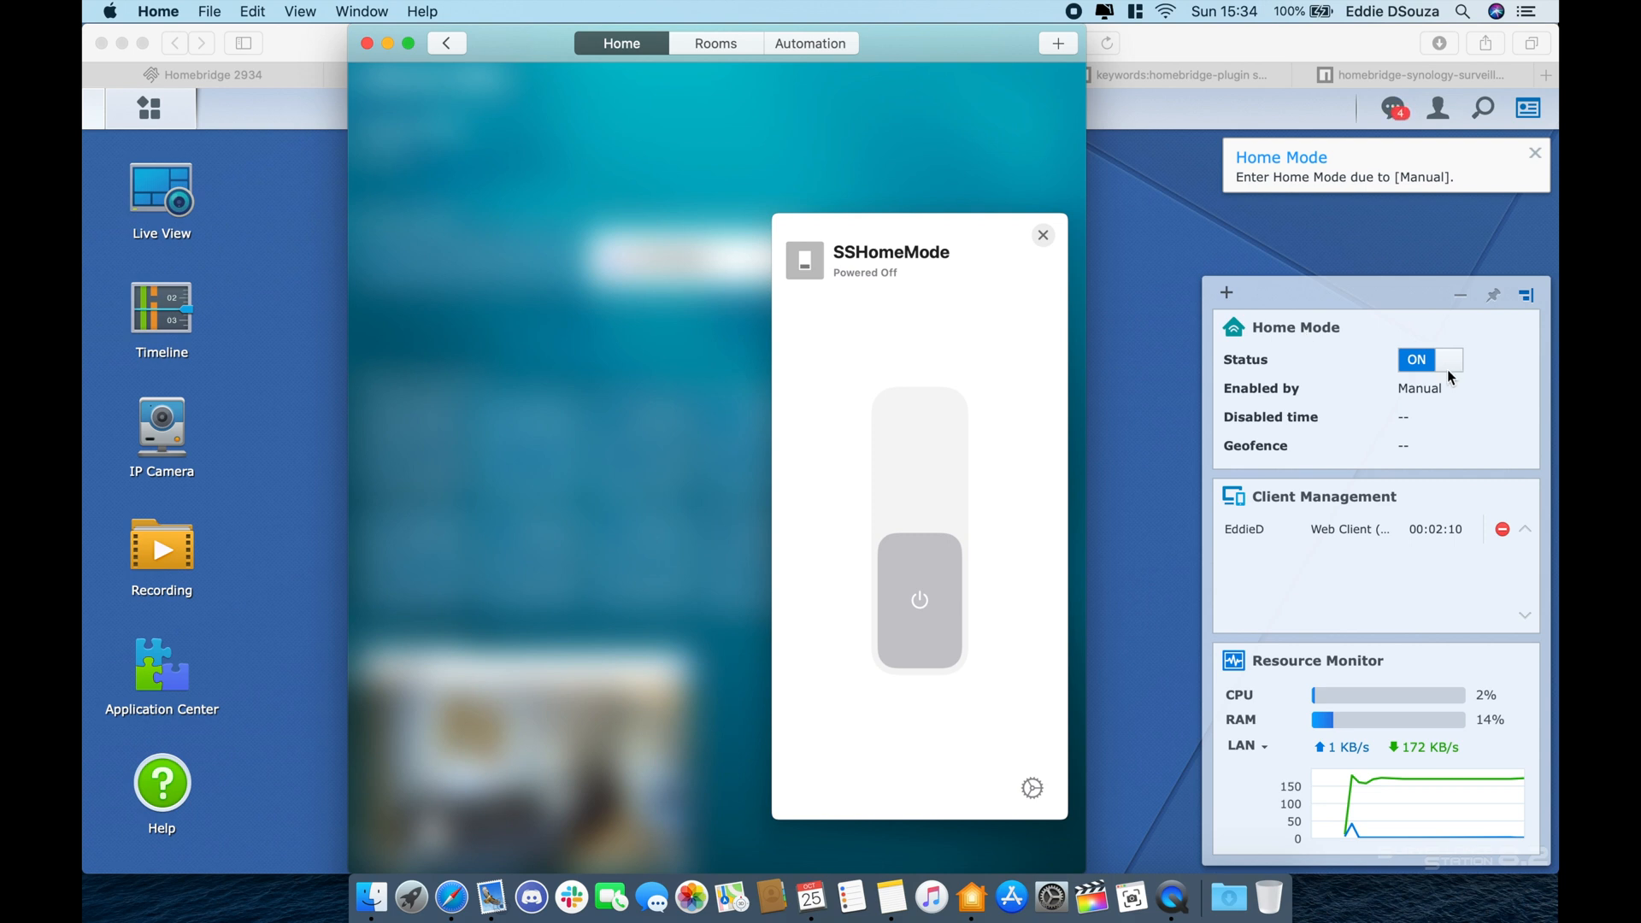
- Check Surveillance Station, then toggle SSHomeMode on and off again and close its controls
click(1125, 520)
click(973, 904)
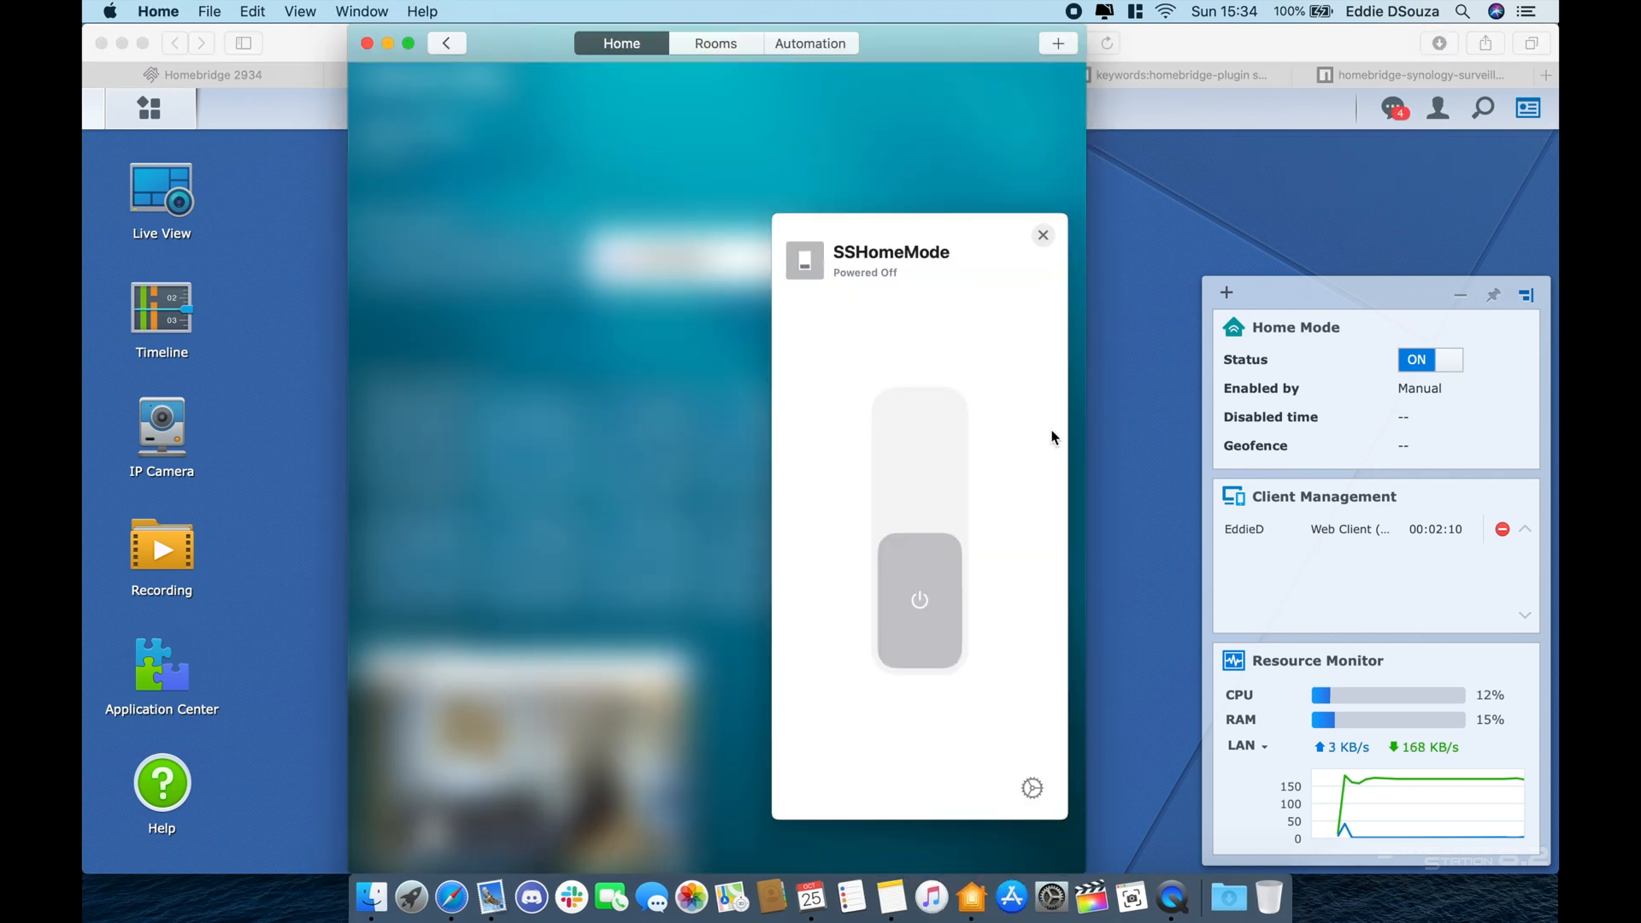
click(906, 448)
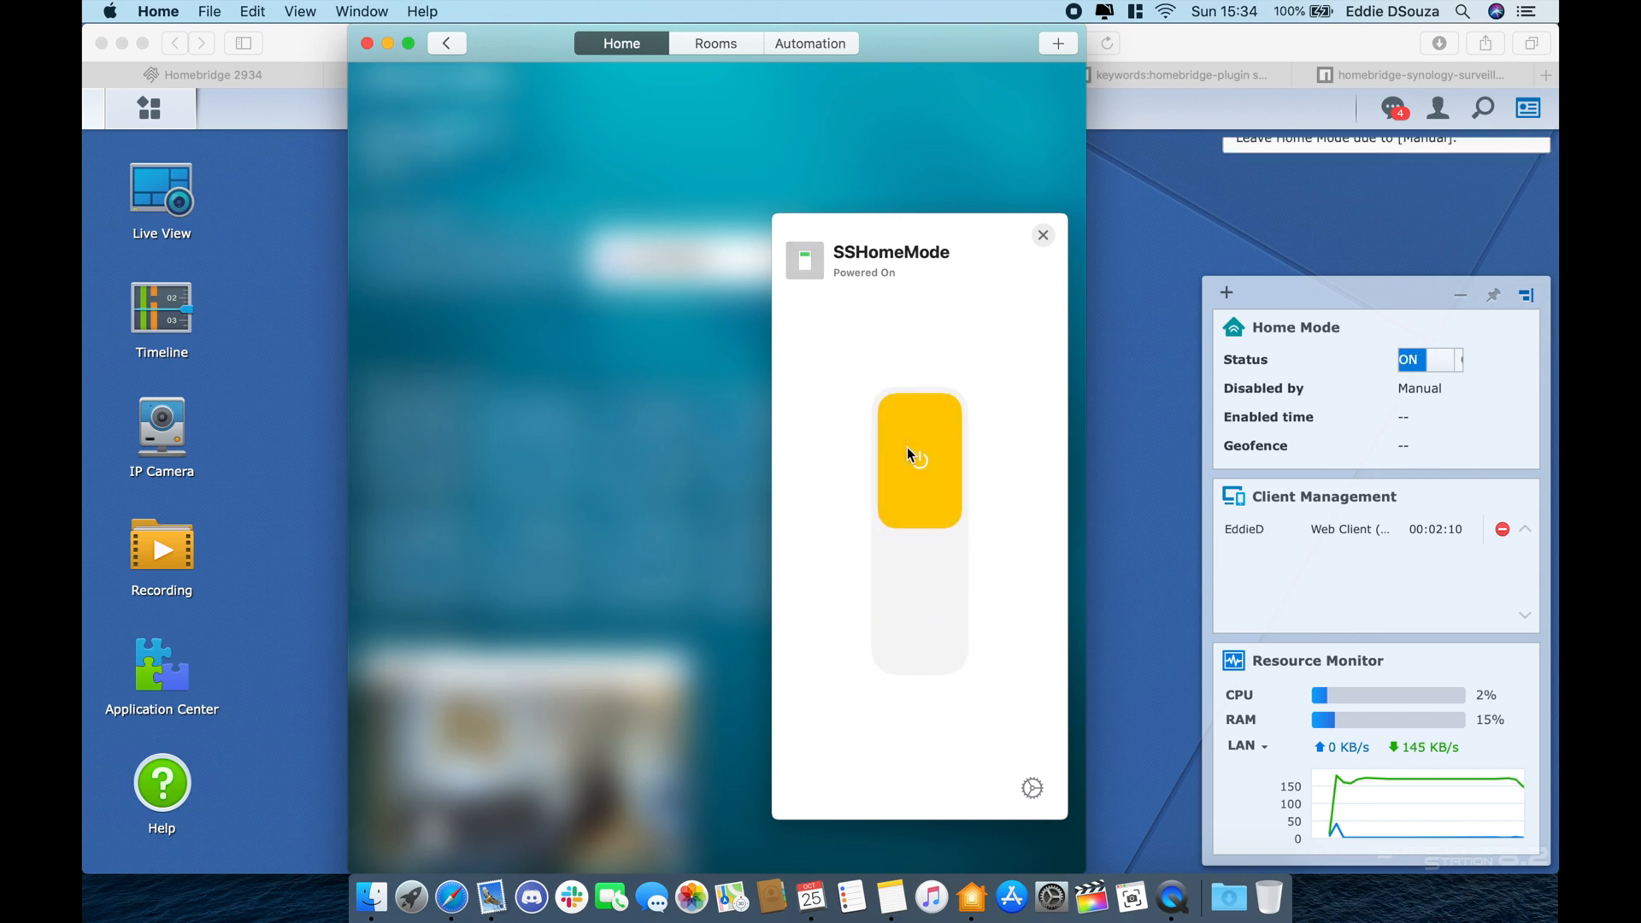
click(902, 602)
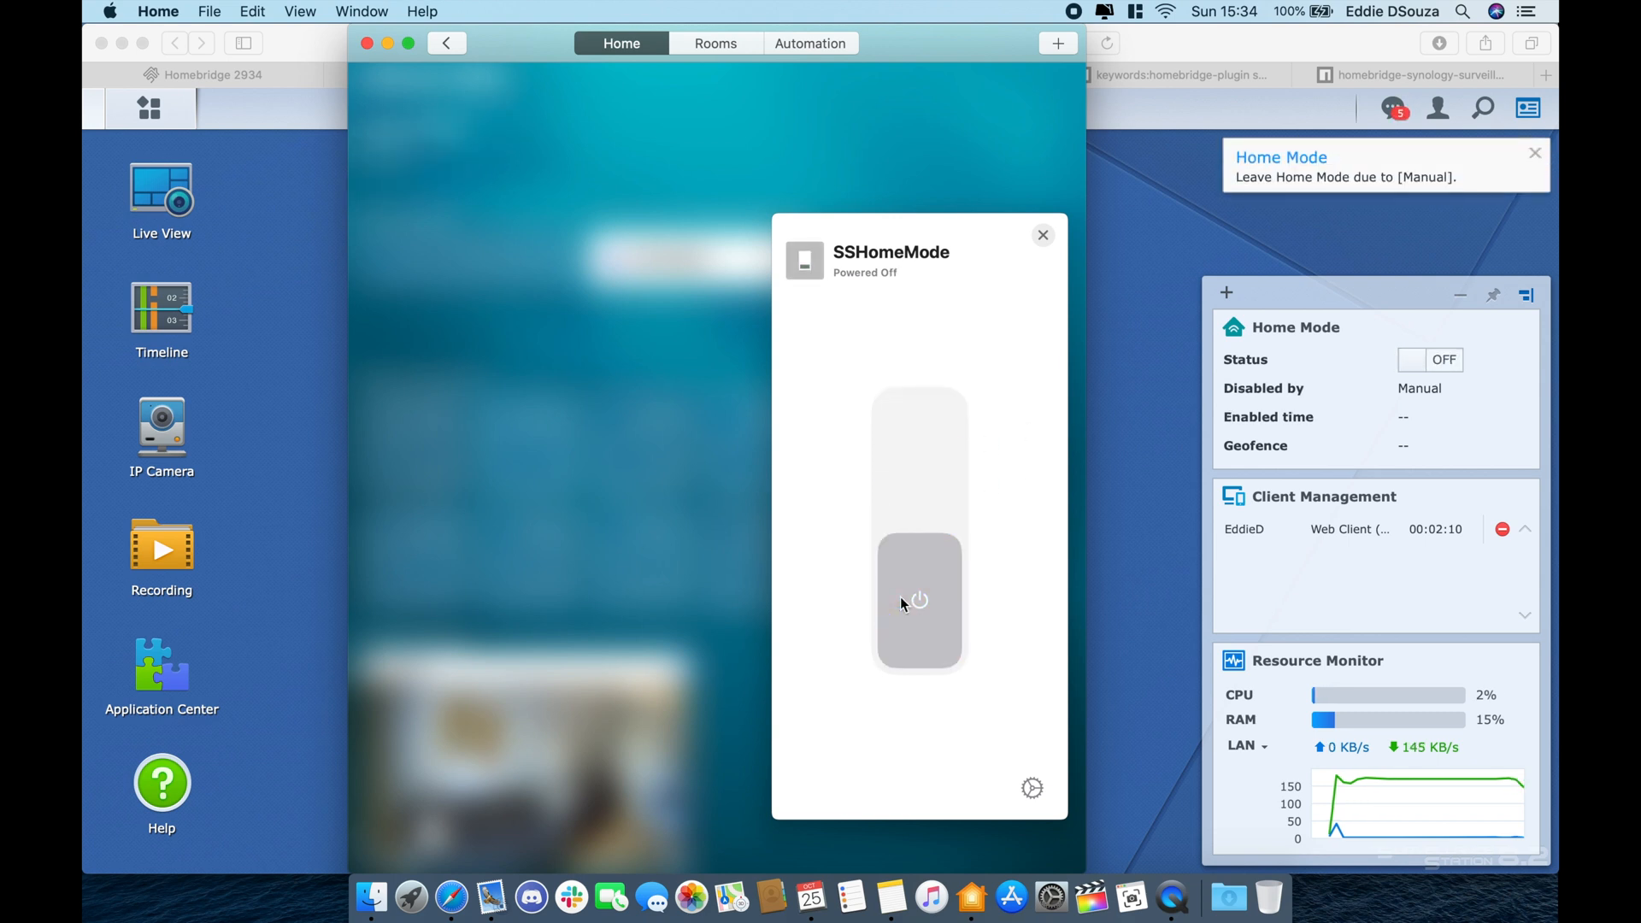
click(933, 133)
- Add SSHomeMode off to When The Last Person Leaves Home, now 1 scene and 5 accessories
click(839, 46)
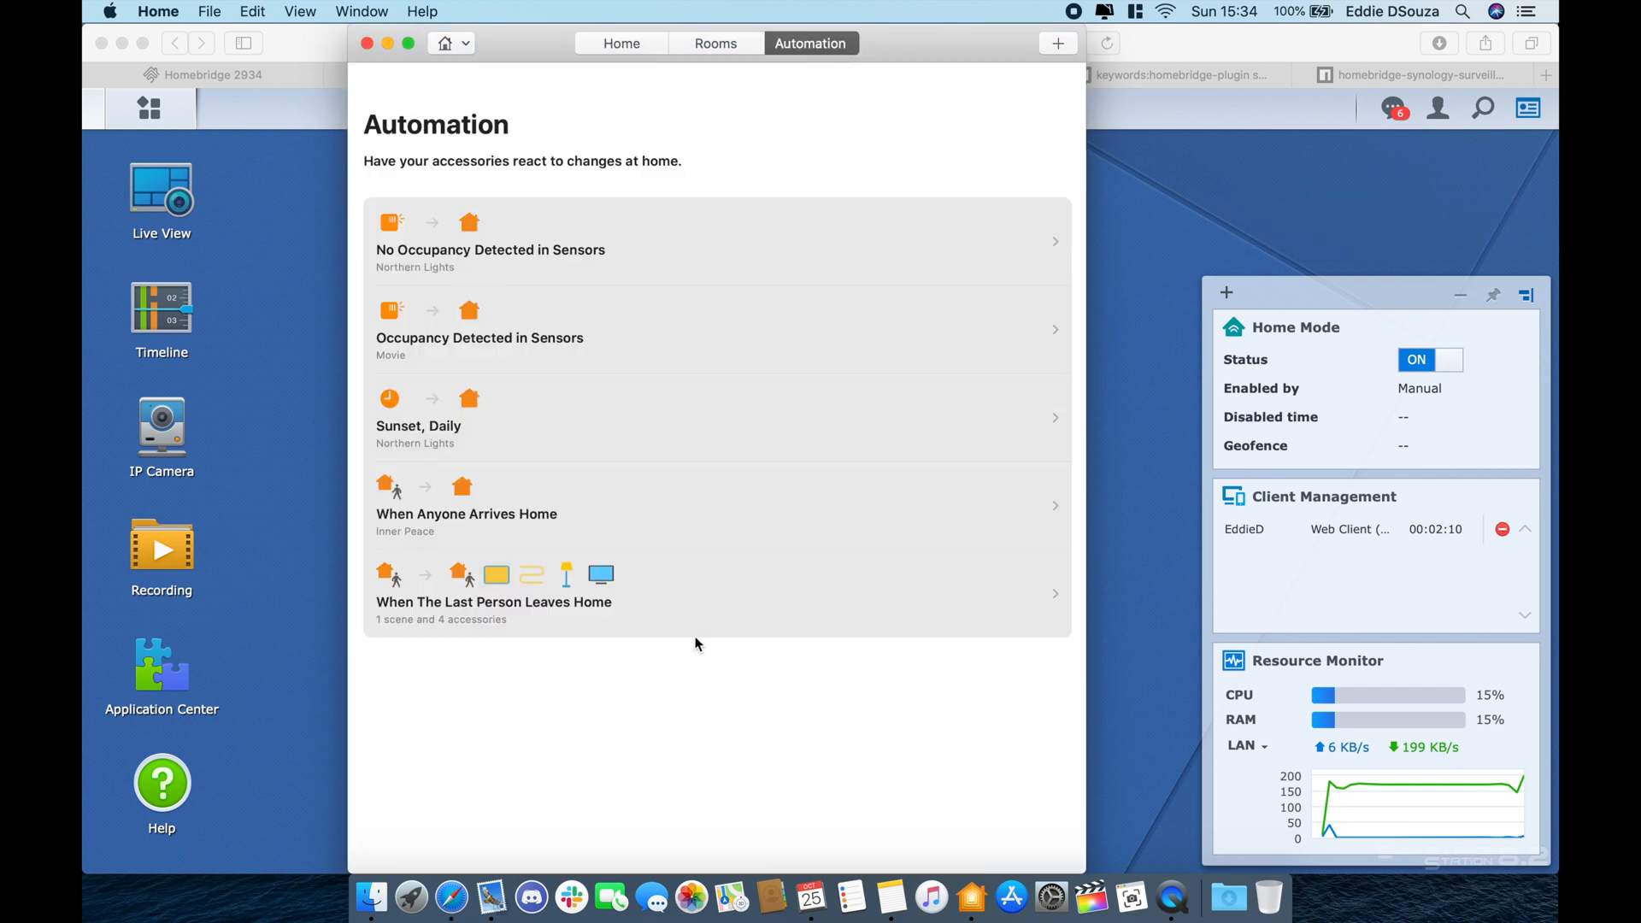
click(727, 606)
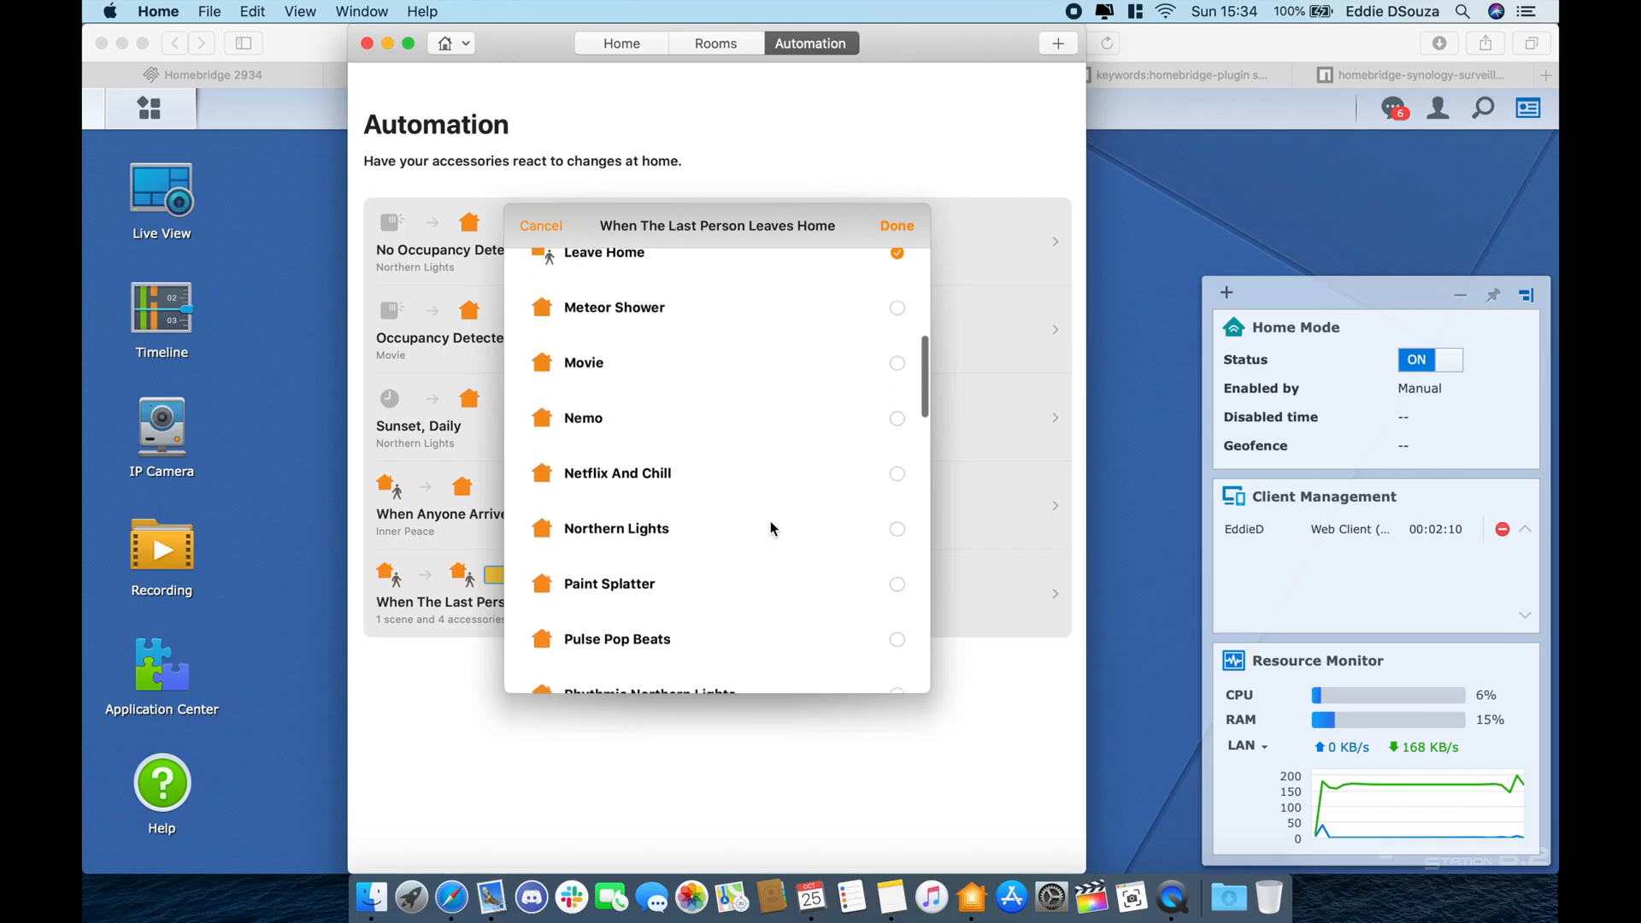
scroll(770, 528, down, 10)
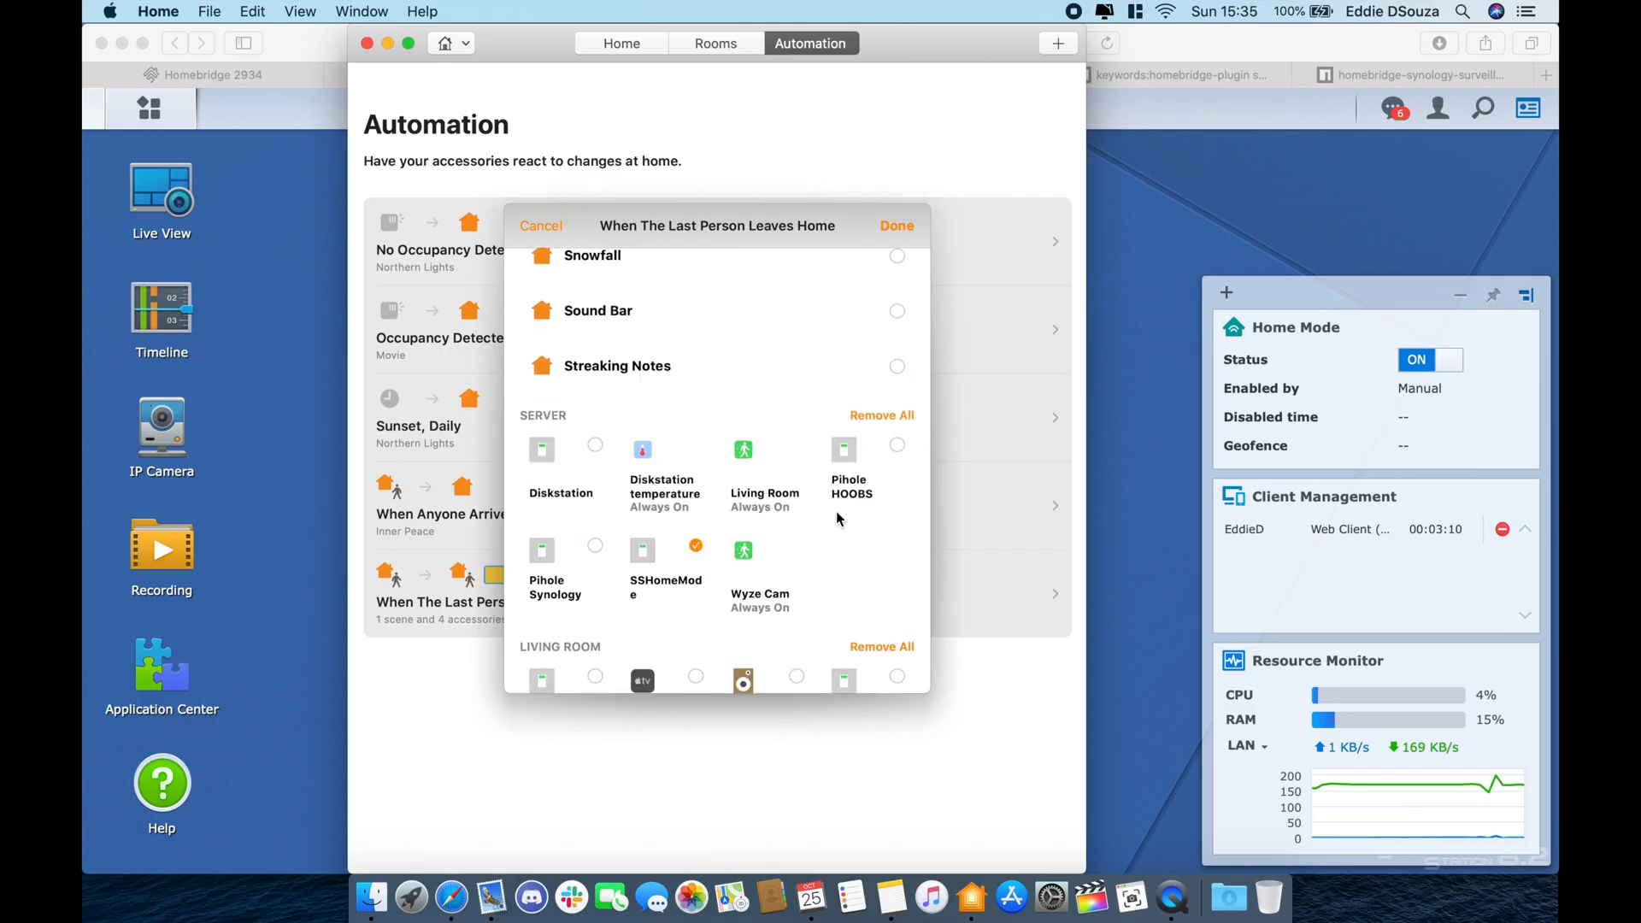
scroll(836, 511, up, 3)
scroll(906, 227, down, 10)
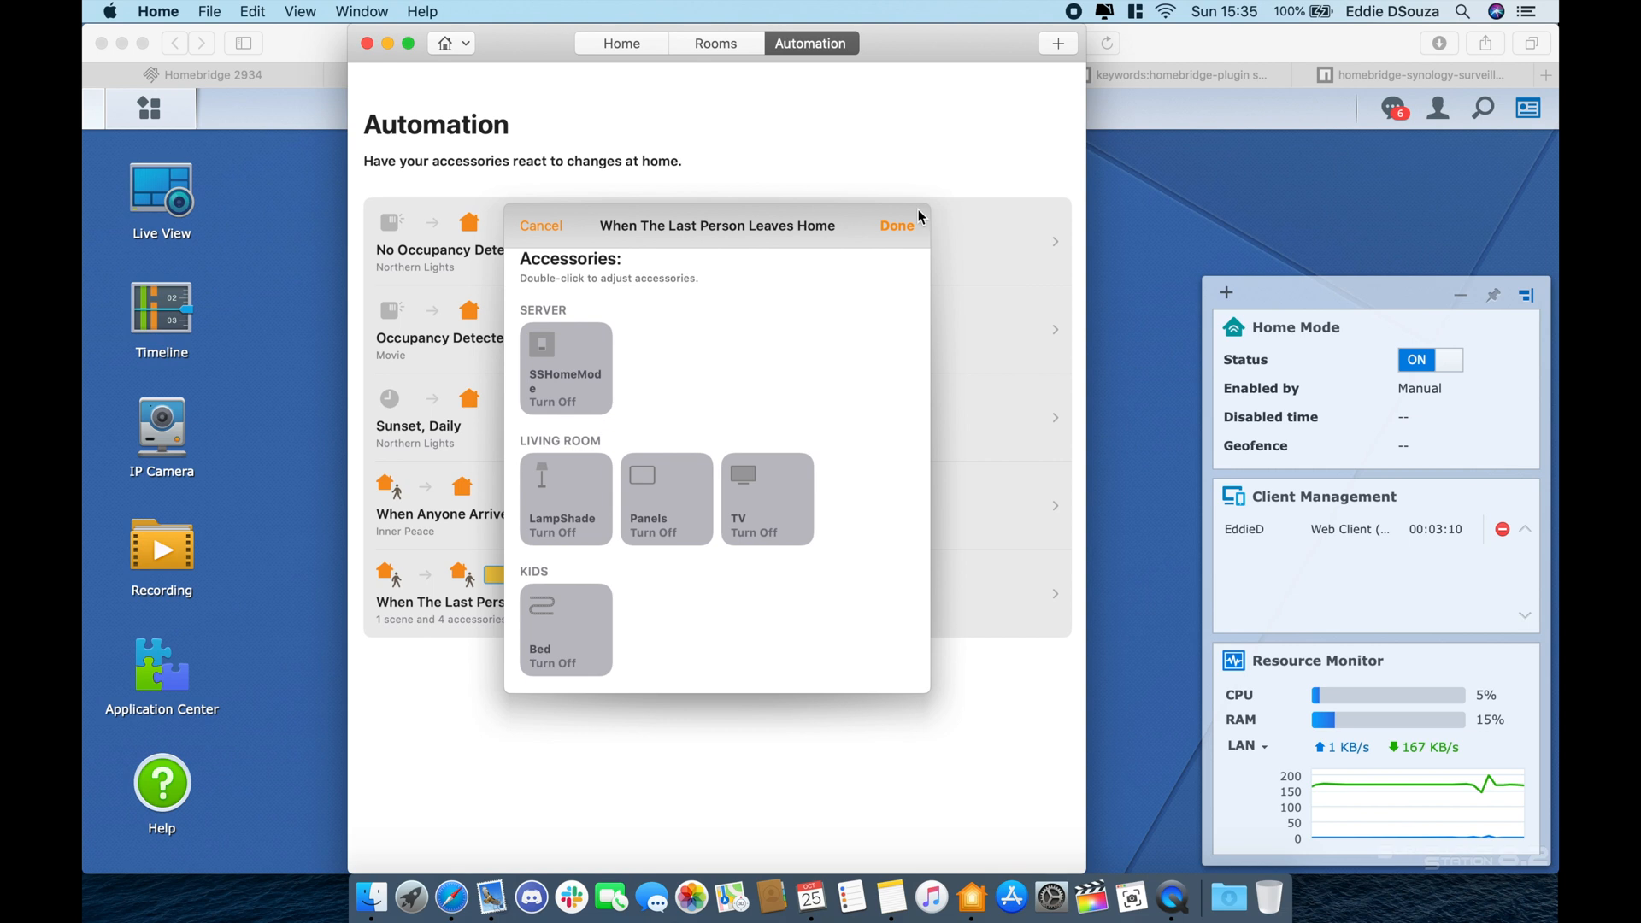
click(897, 225)
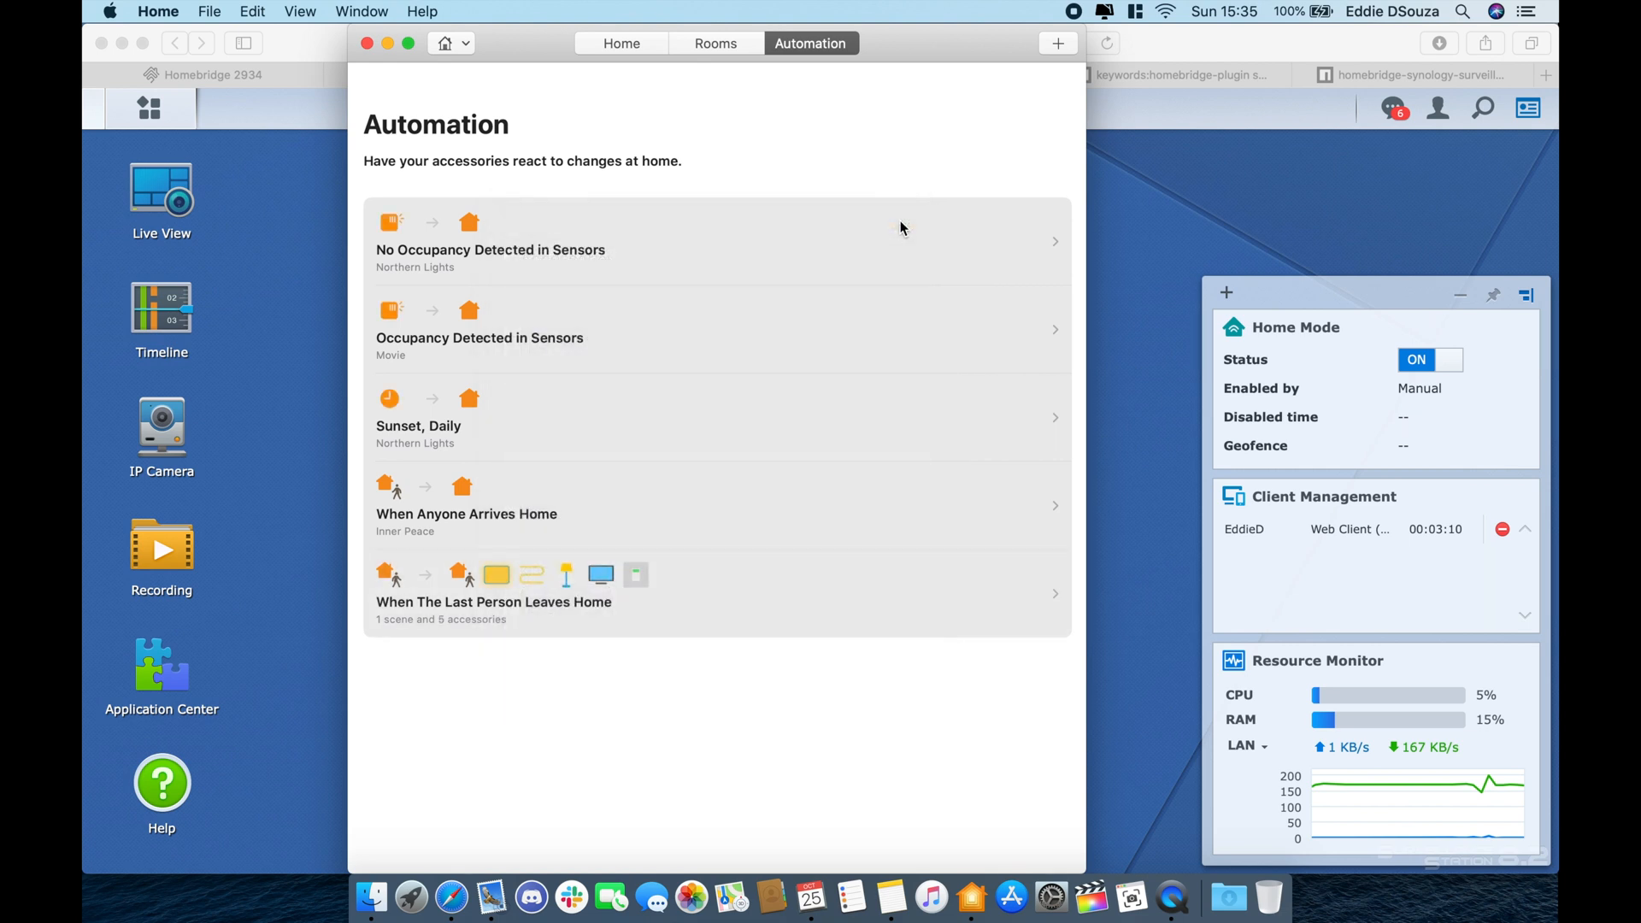
click(649, 42)
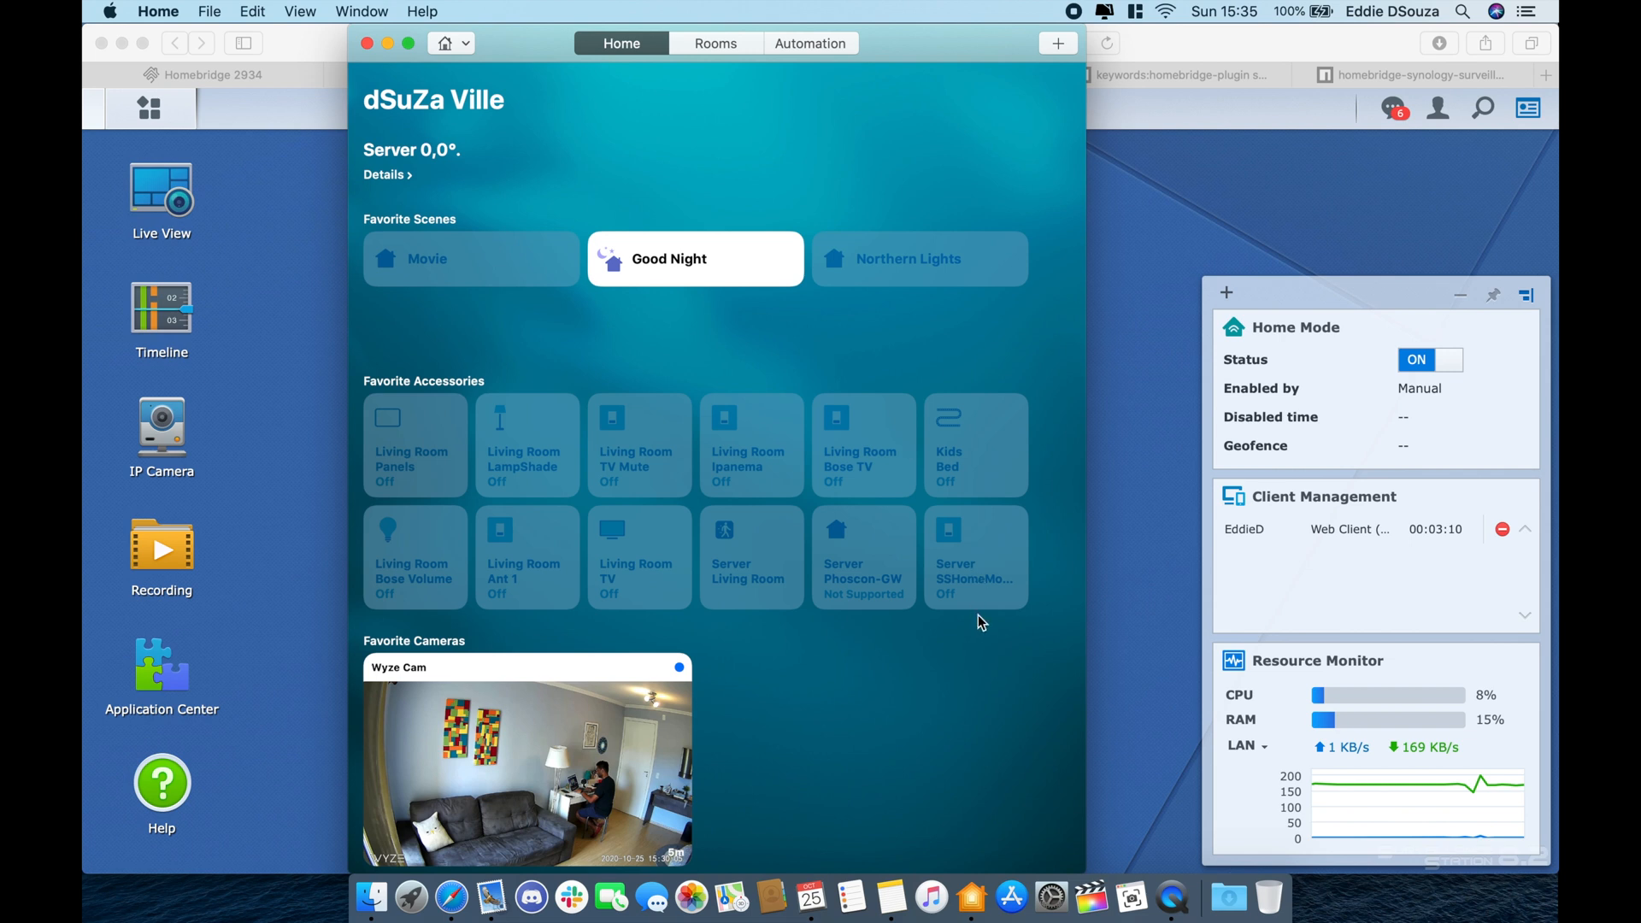
- Switch SSHomeMode on from its accessory controls
right_click(981, 557)
click(1005, 565)
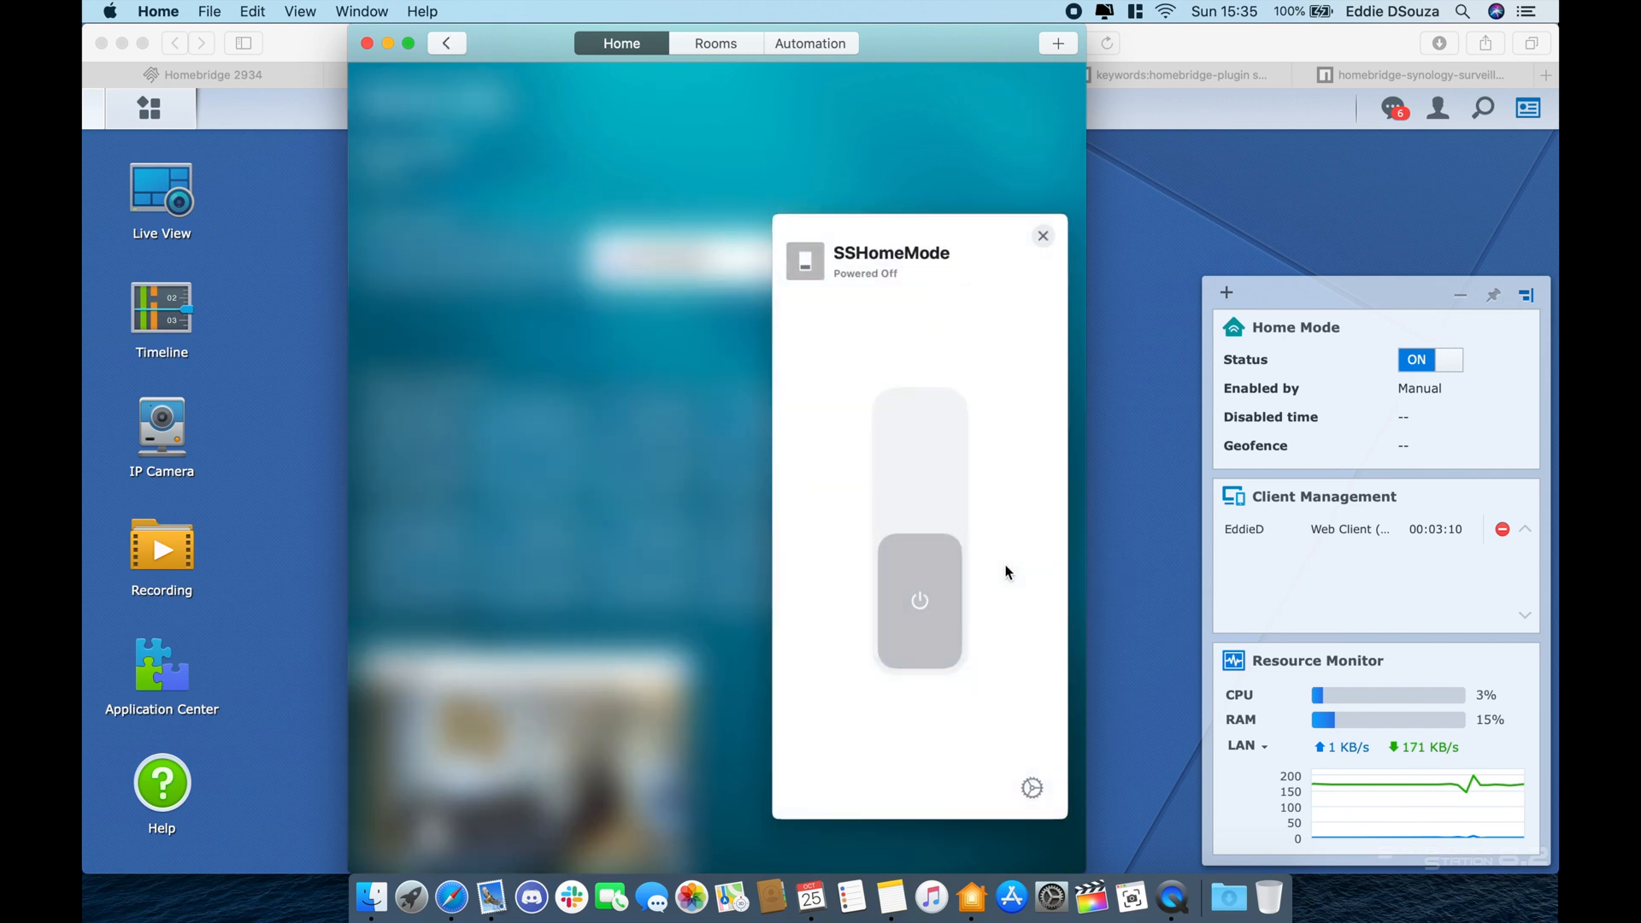
click(929, 457)
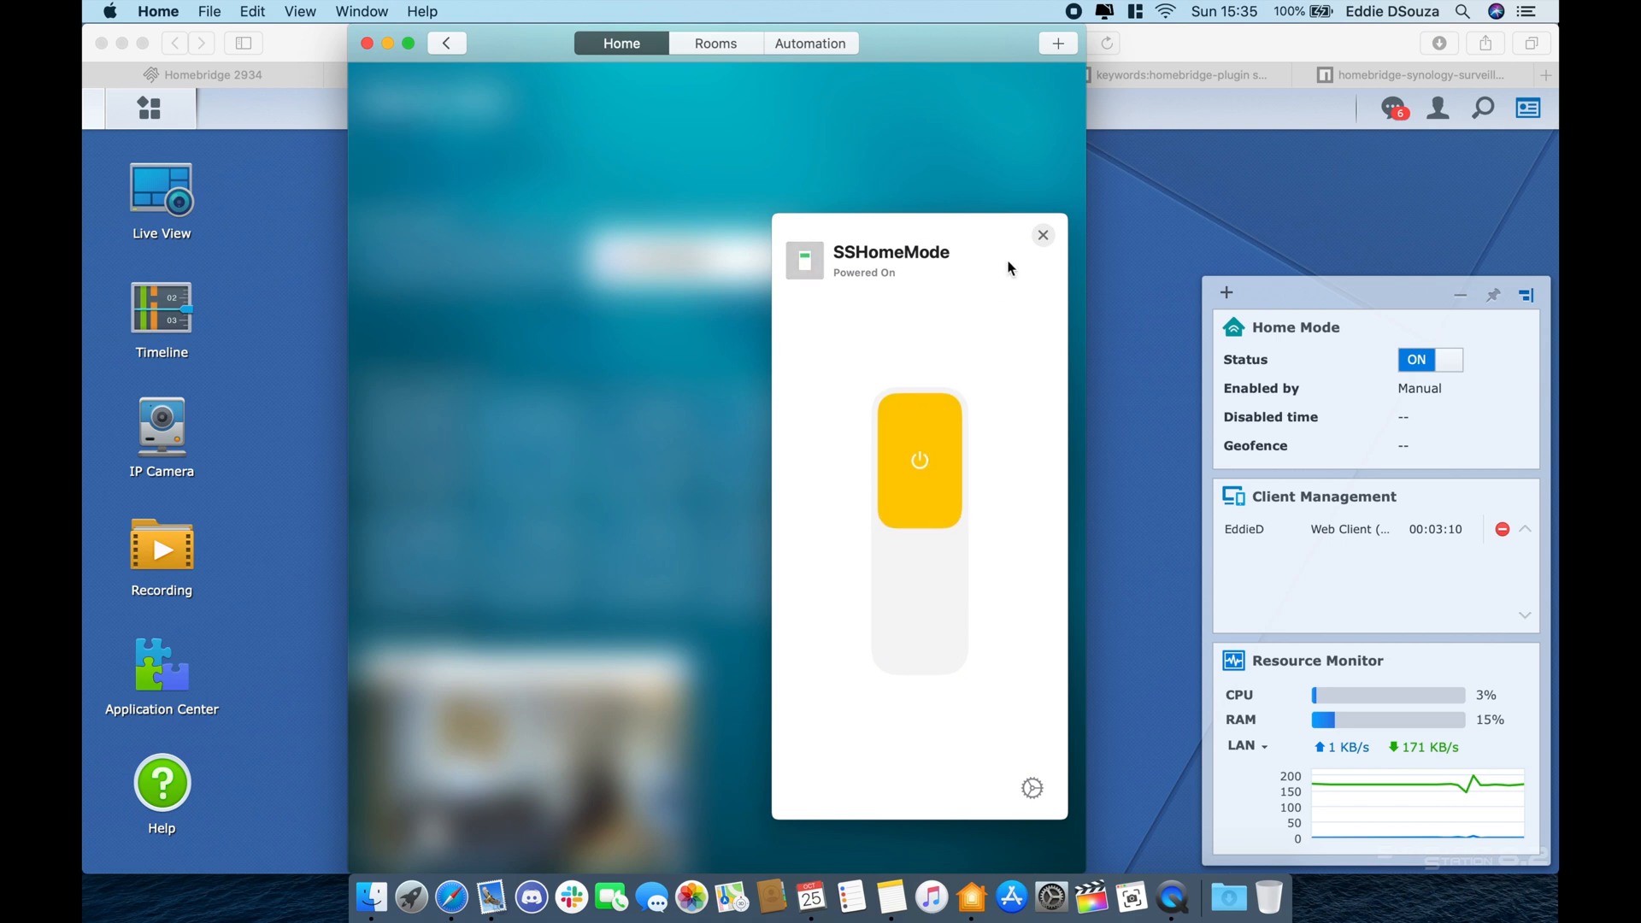
click(1029, 186)
- Change When The Last Person Leaves Home so it turns SSHomeMode on, and save
click(846, 43)
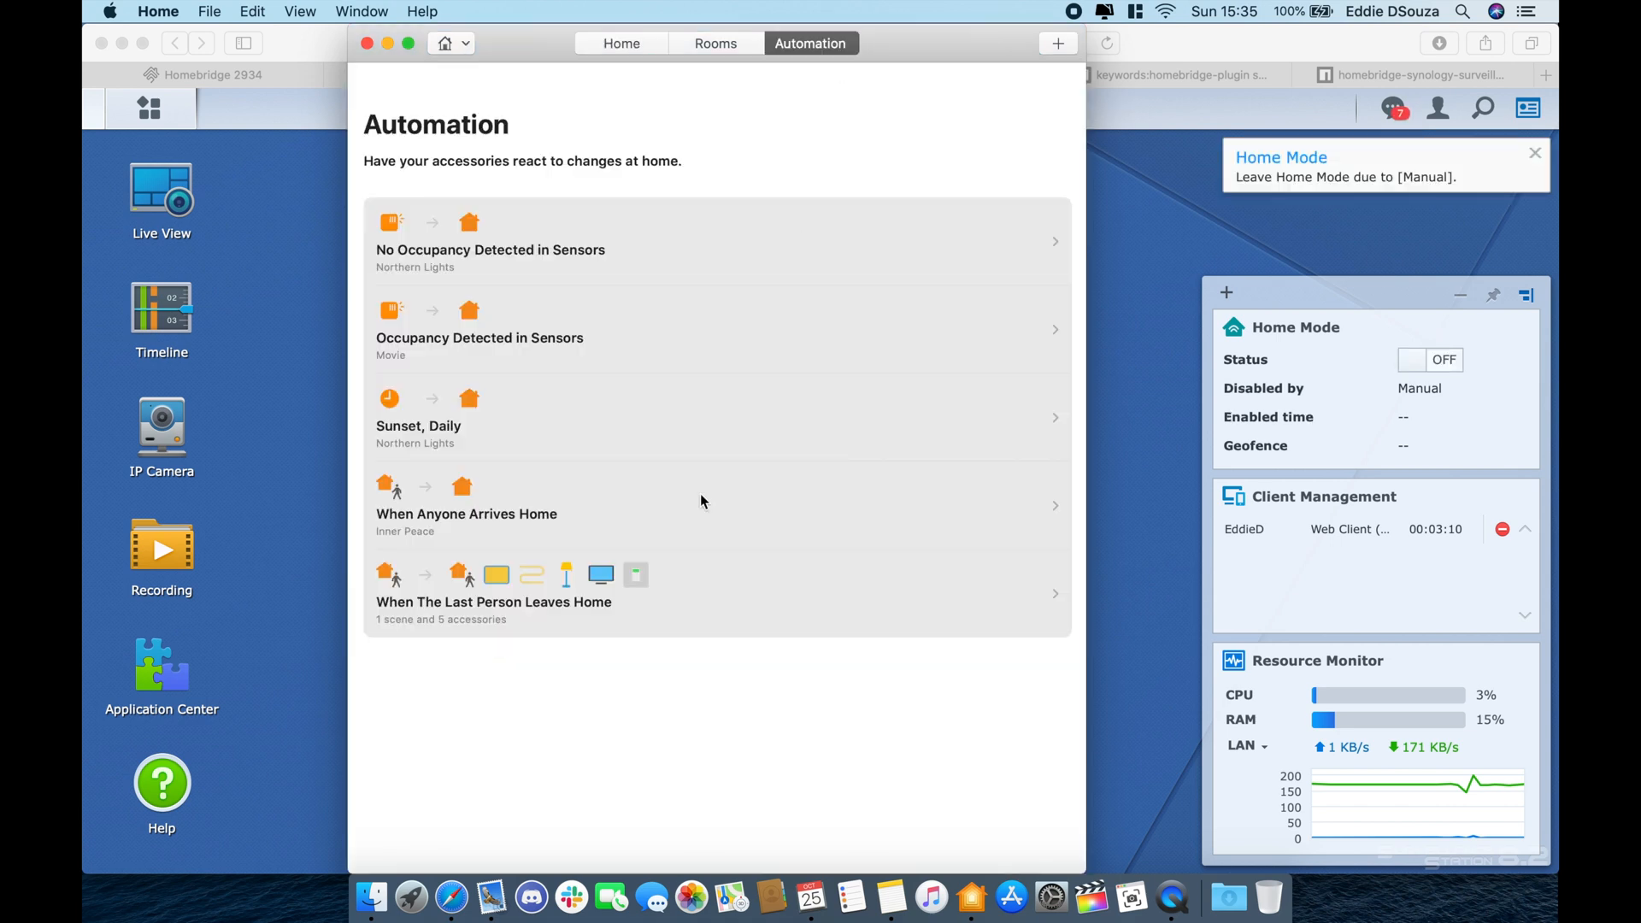
click(683, 596)
scroll(703, 480, down, 5)
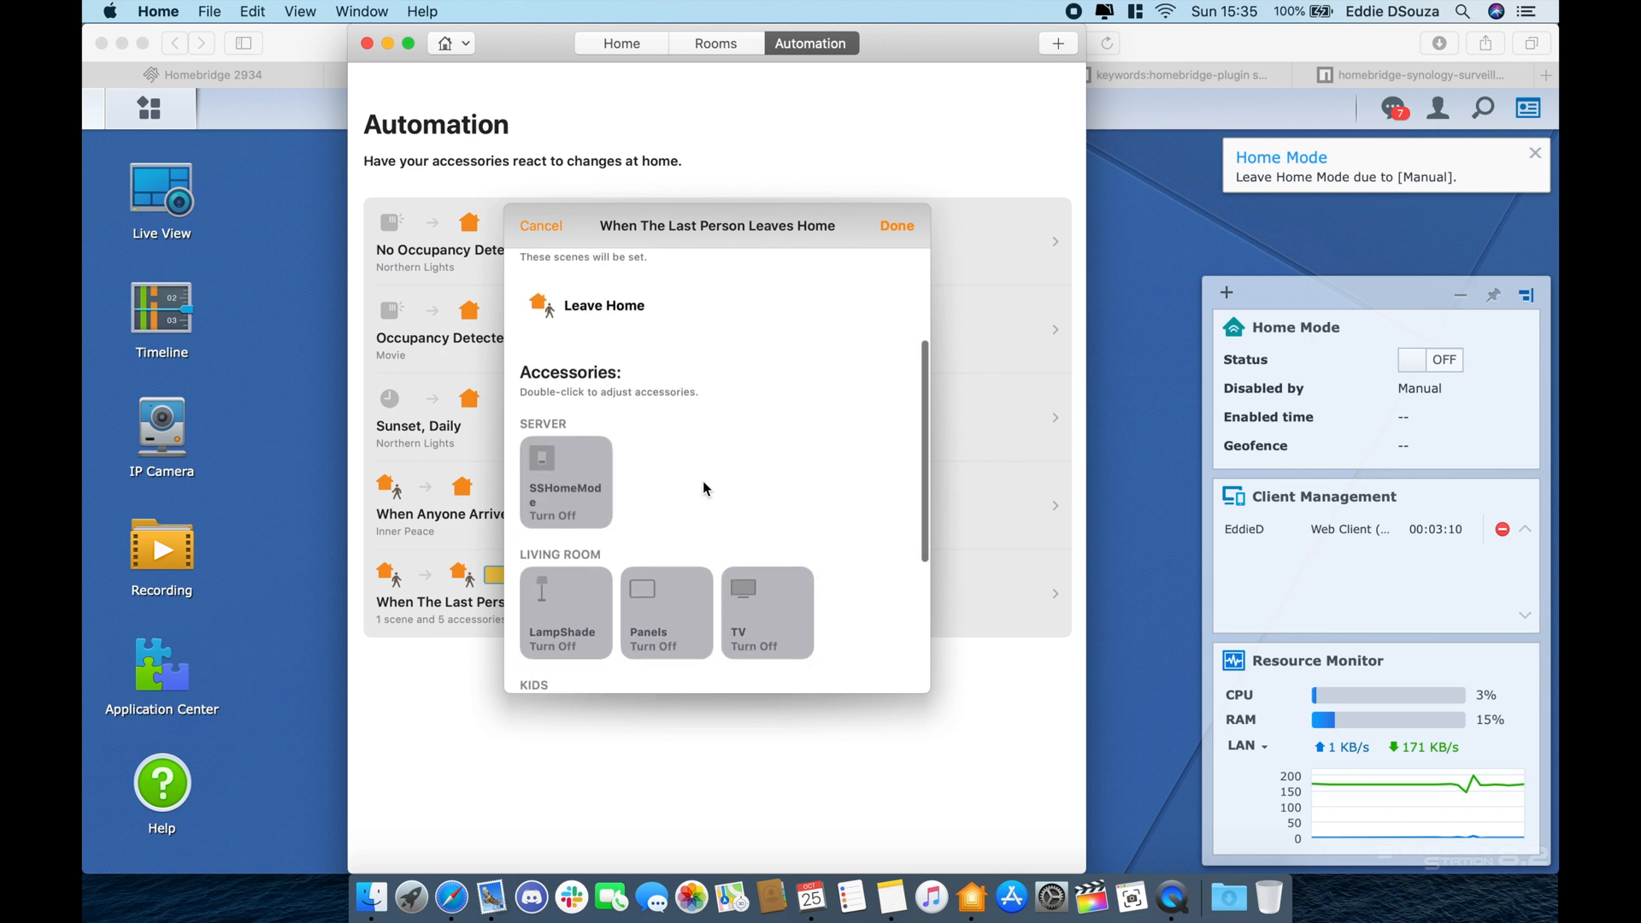
scroll(702, 480, up, 2)
click(594, 359)
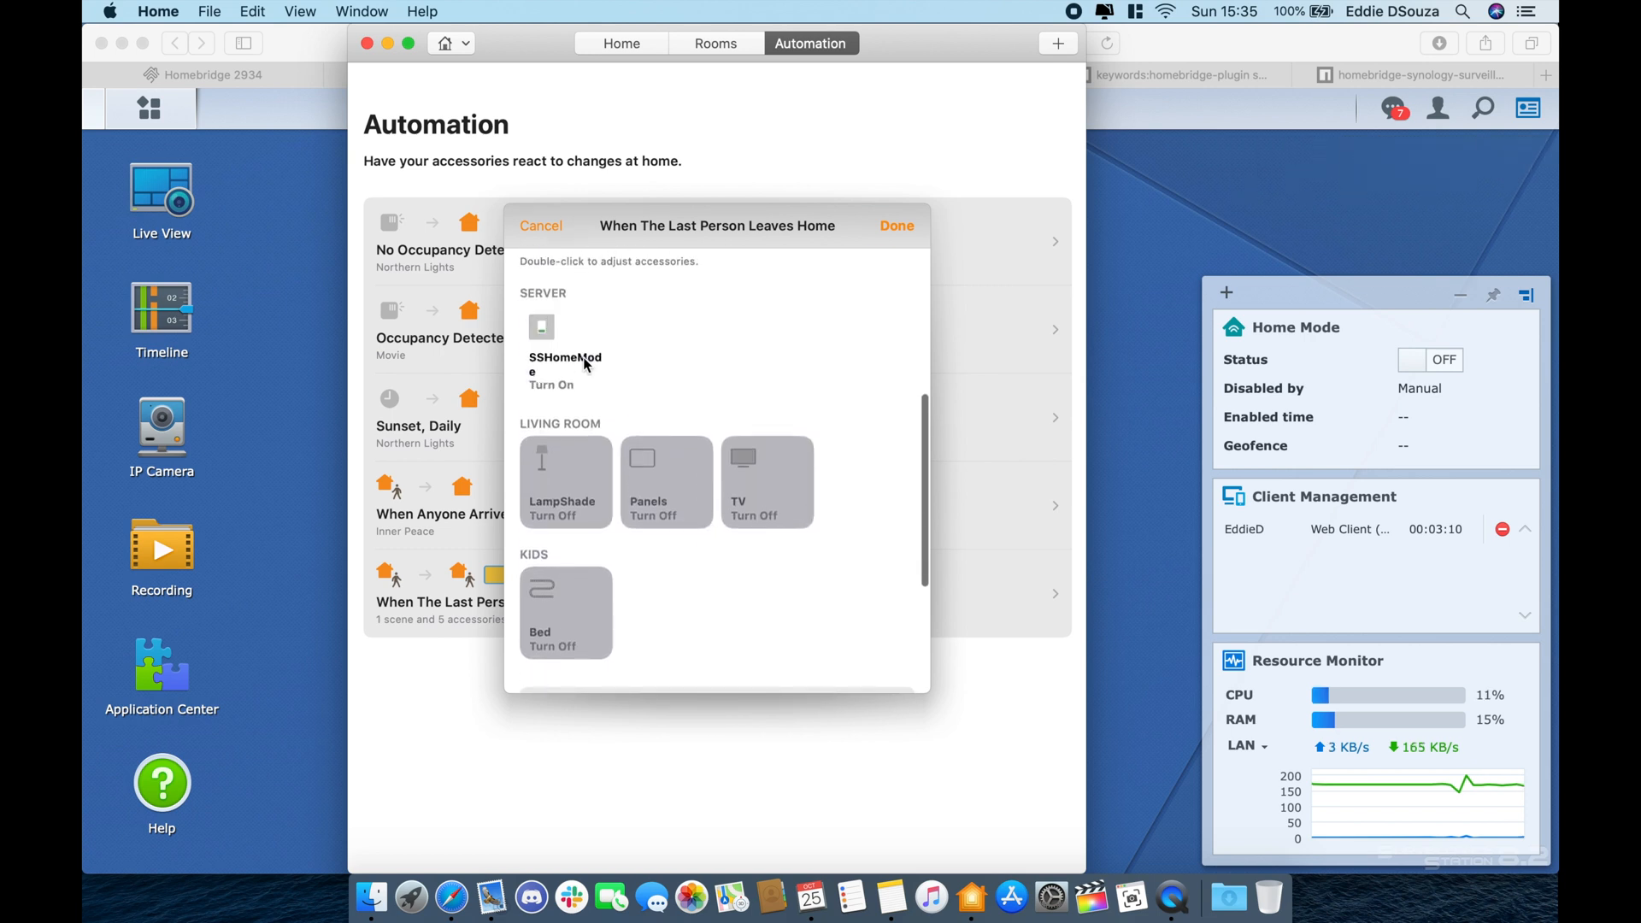
click(897, 225)
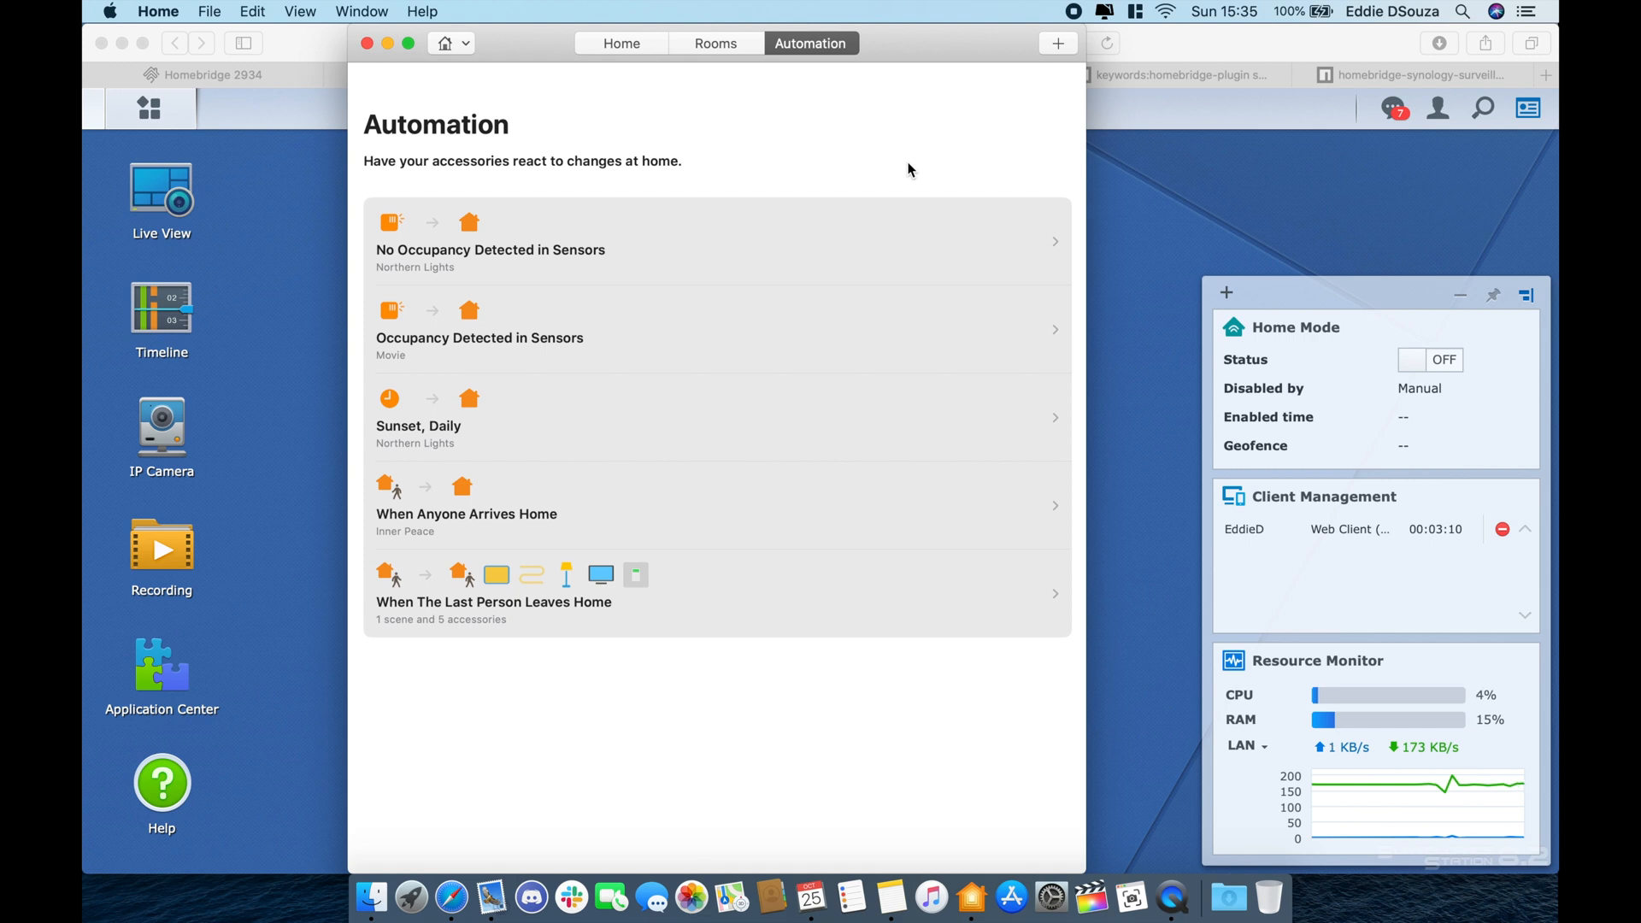
- Add SSHomeMode to When Anyone Arrives Home, set to Turn Off, and save
click(727, 489)
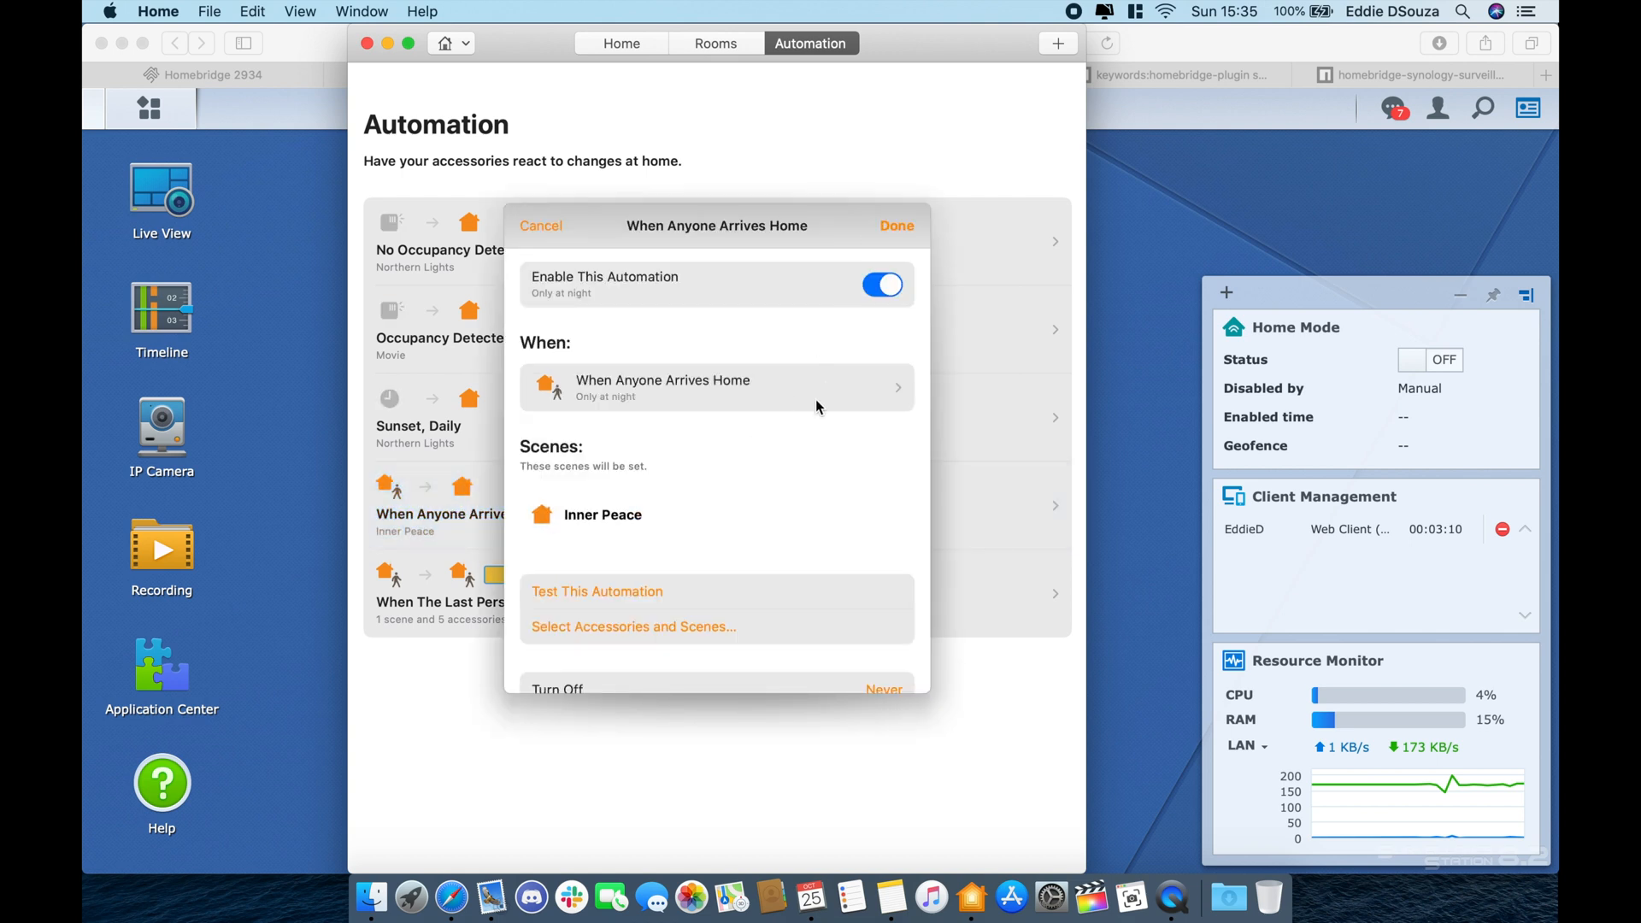
scroll(815, 399, down, 3)
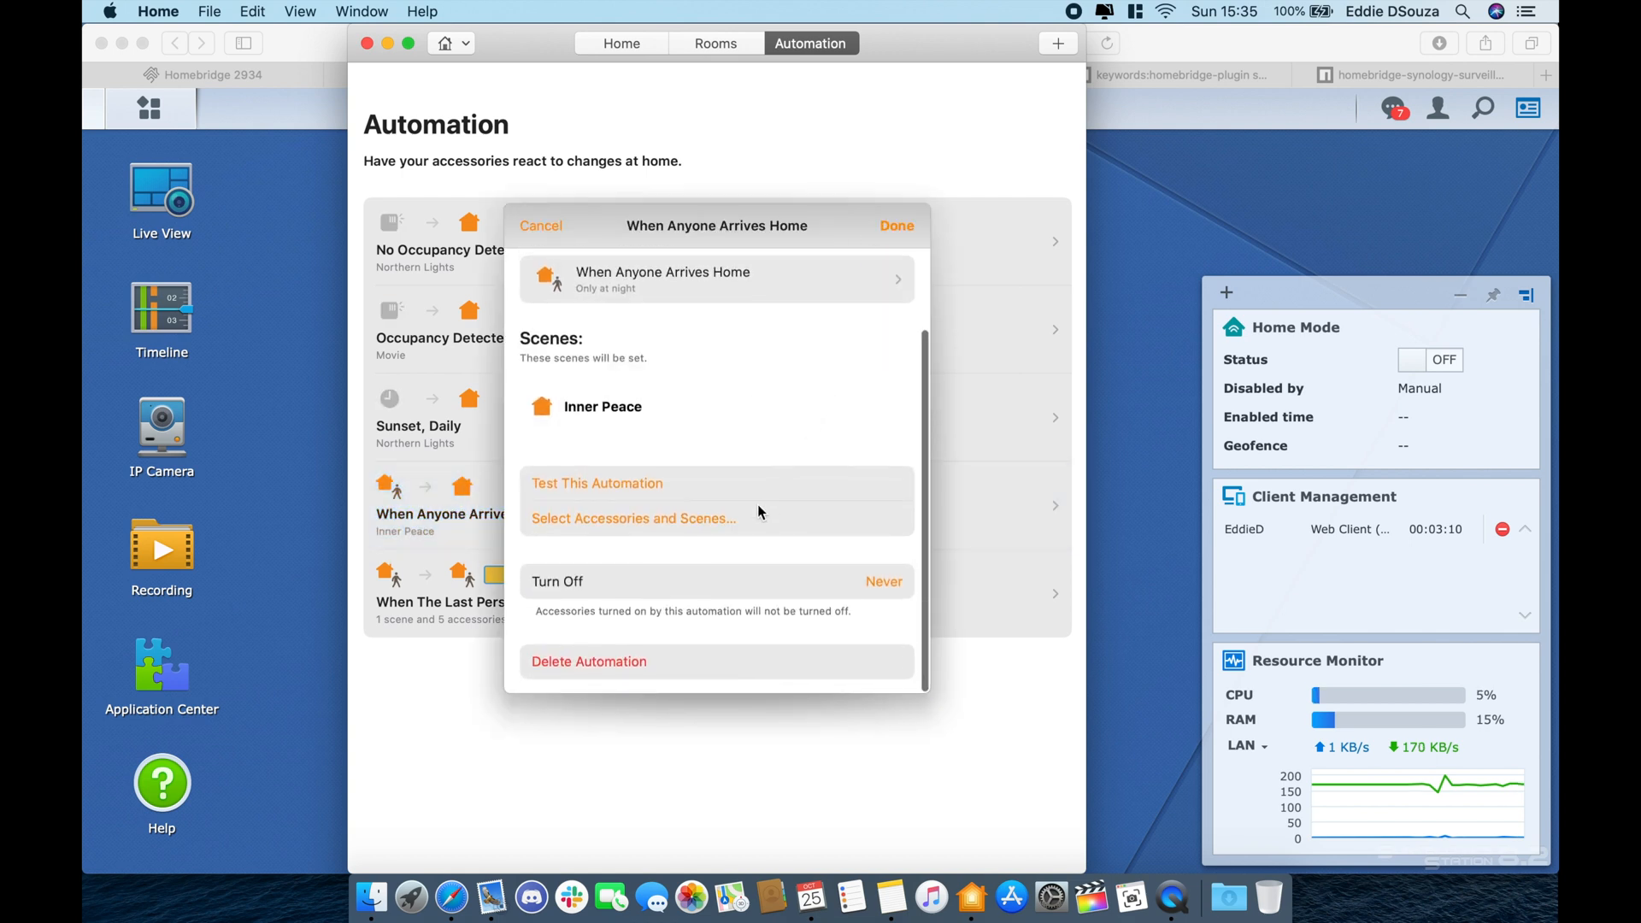
click(754, 515)
scroll(754, 506, down, 15)
scroll(754, 505, down, 3)
scroll(754, 501, up, 10)
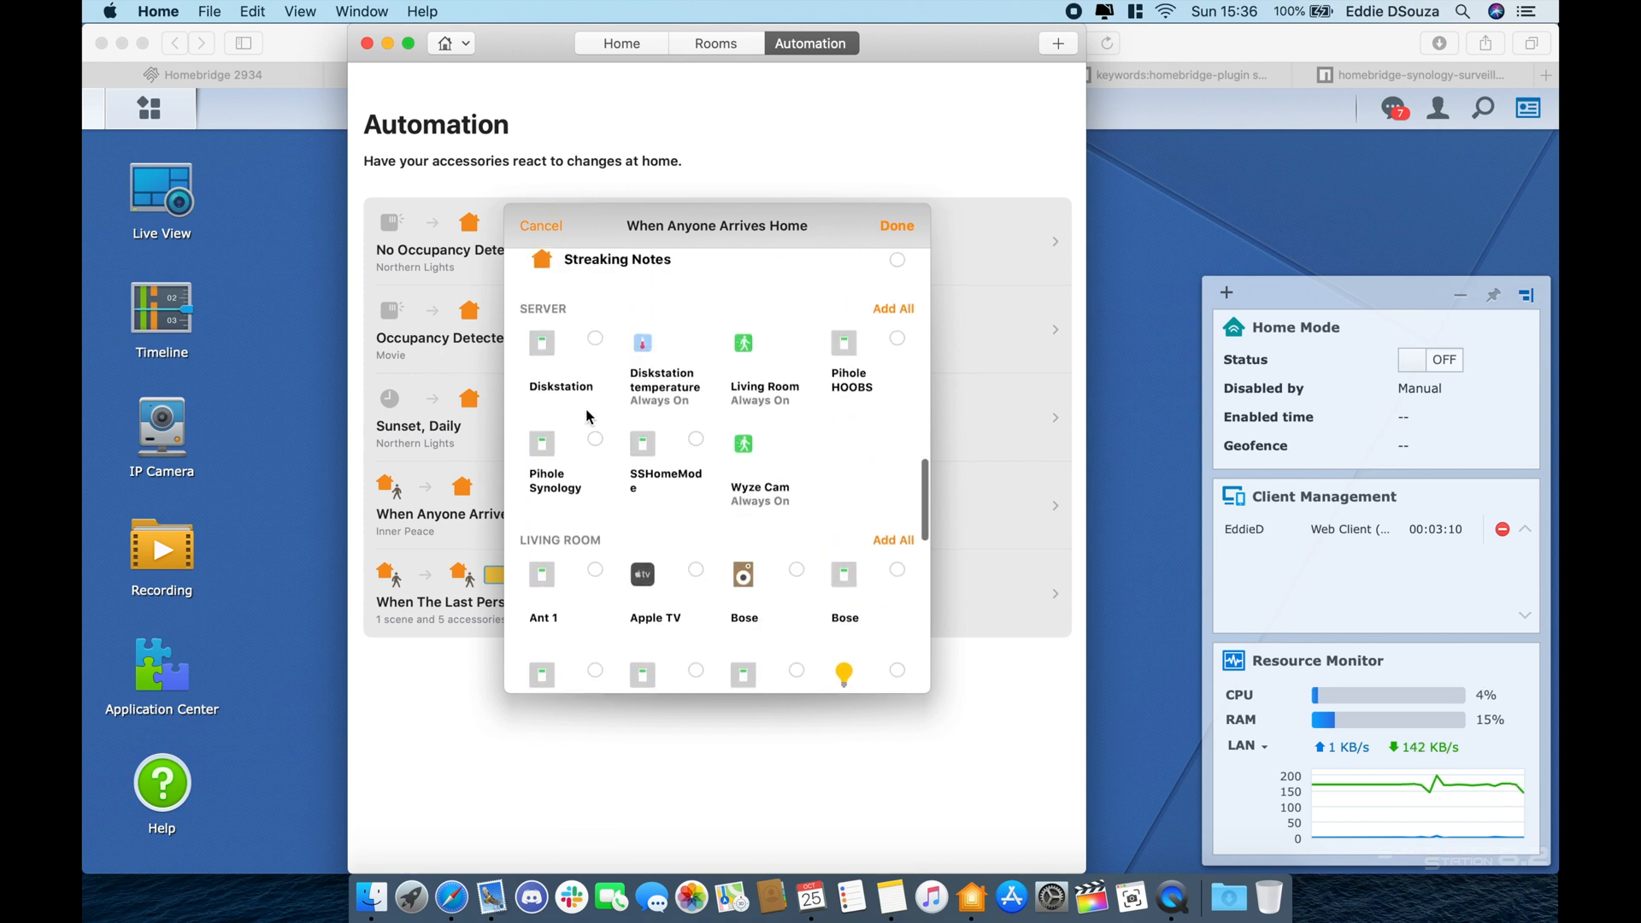
click(649, 462)
click(897, 226)
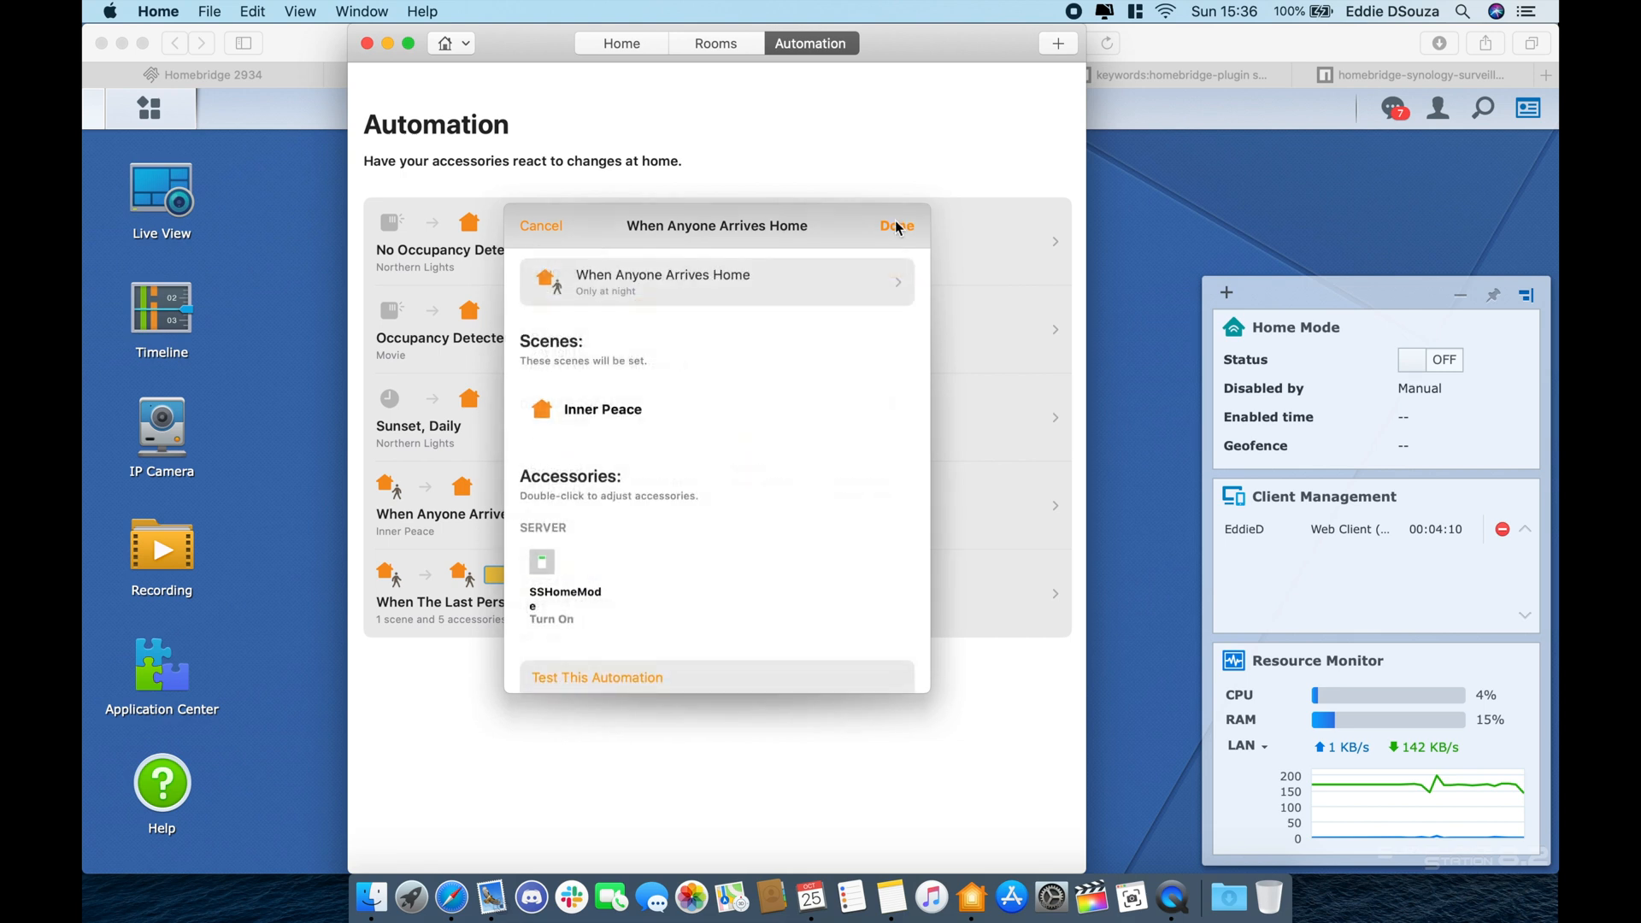
scroll(652, 447, down, 2)
click(575, 523)
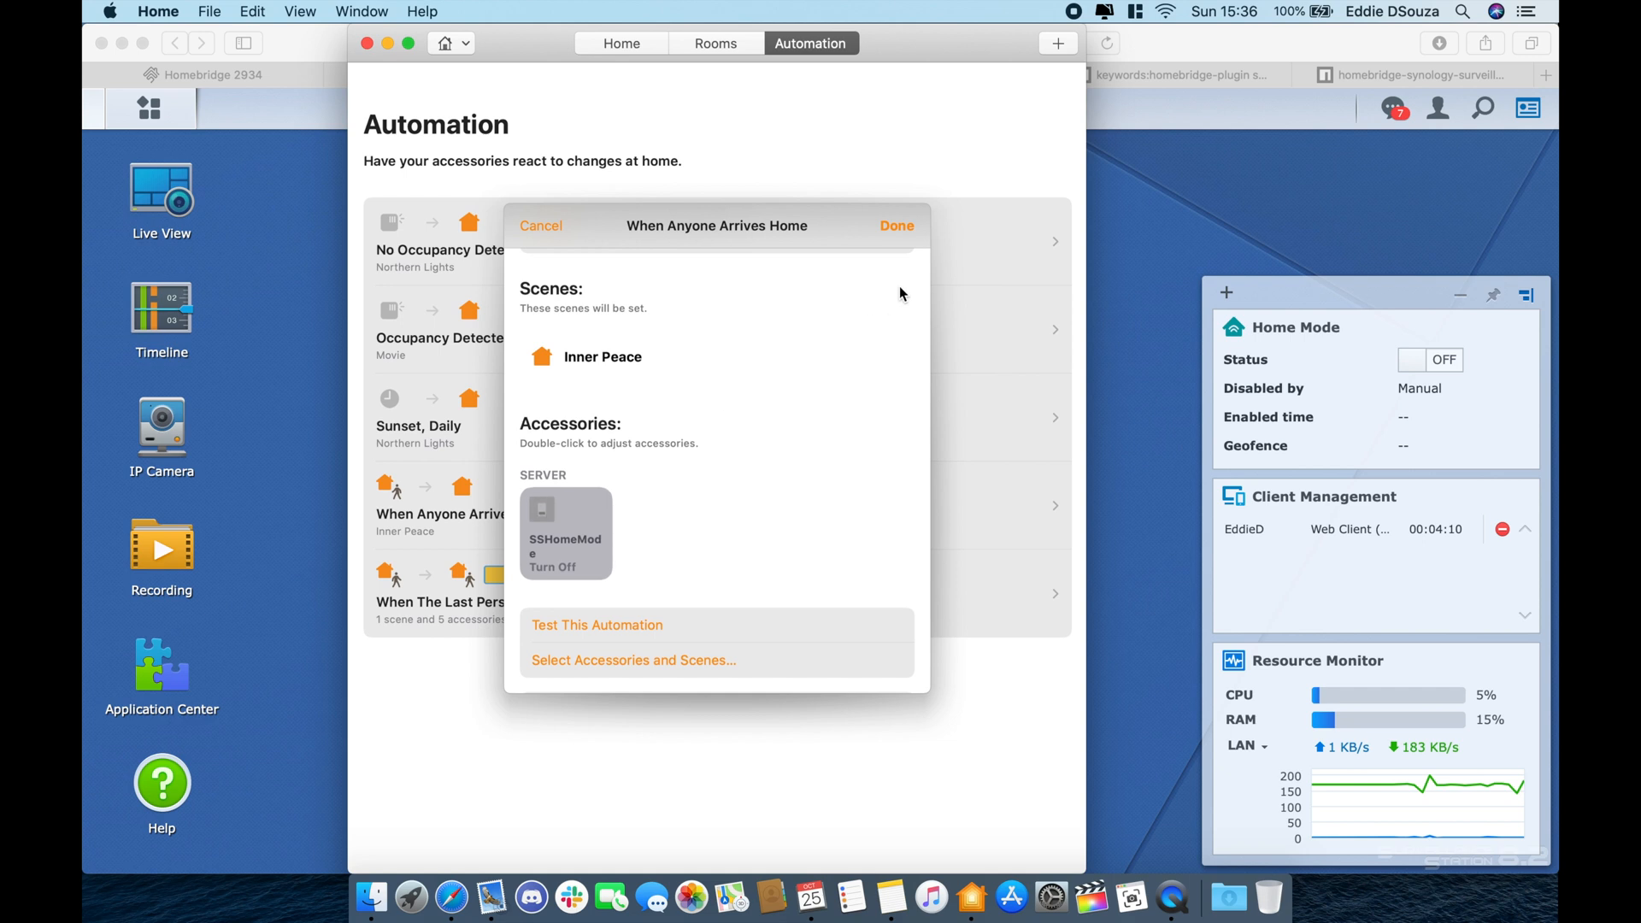
click(897, 228)
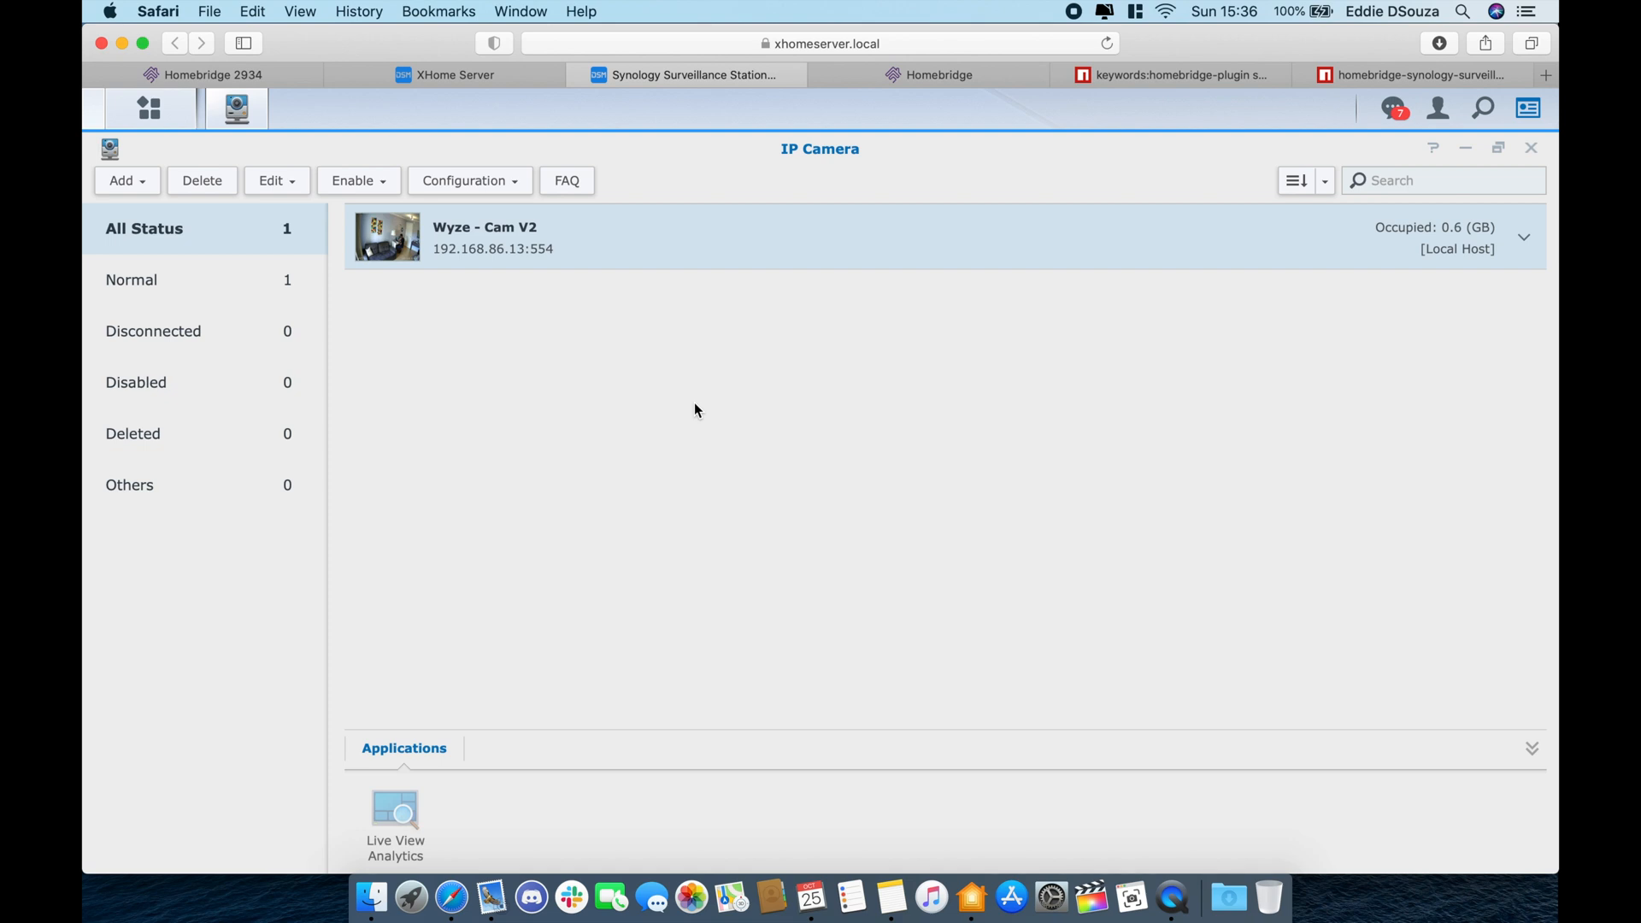
- Preview the Wyze - Cam V2 live feed, then close the preview
click(402, 247)
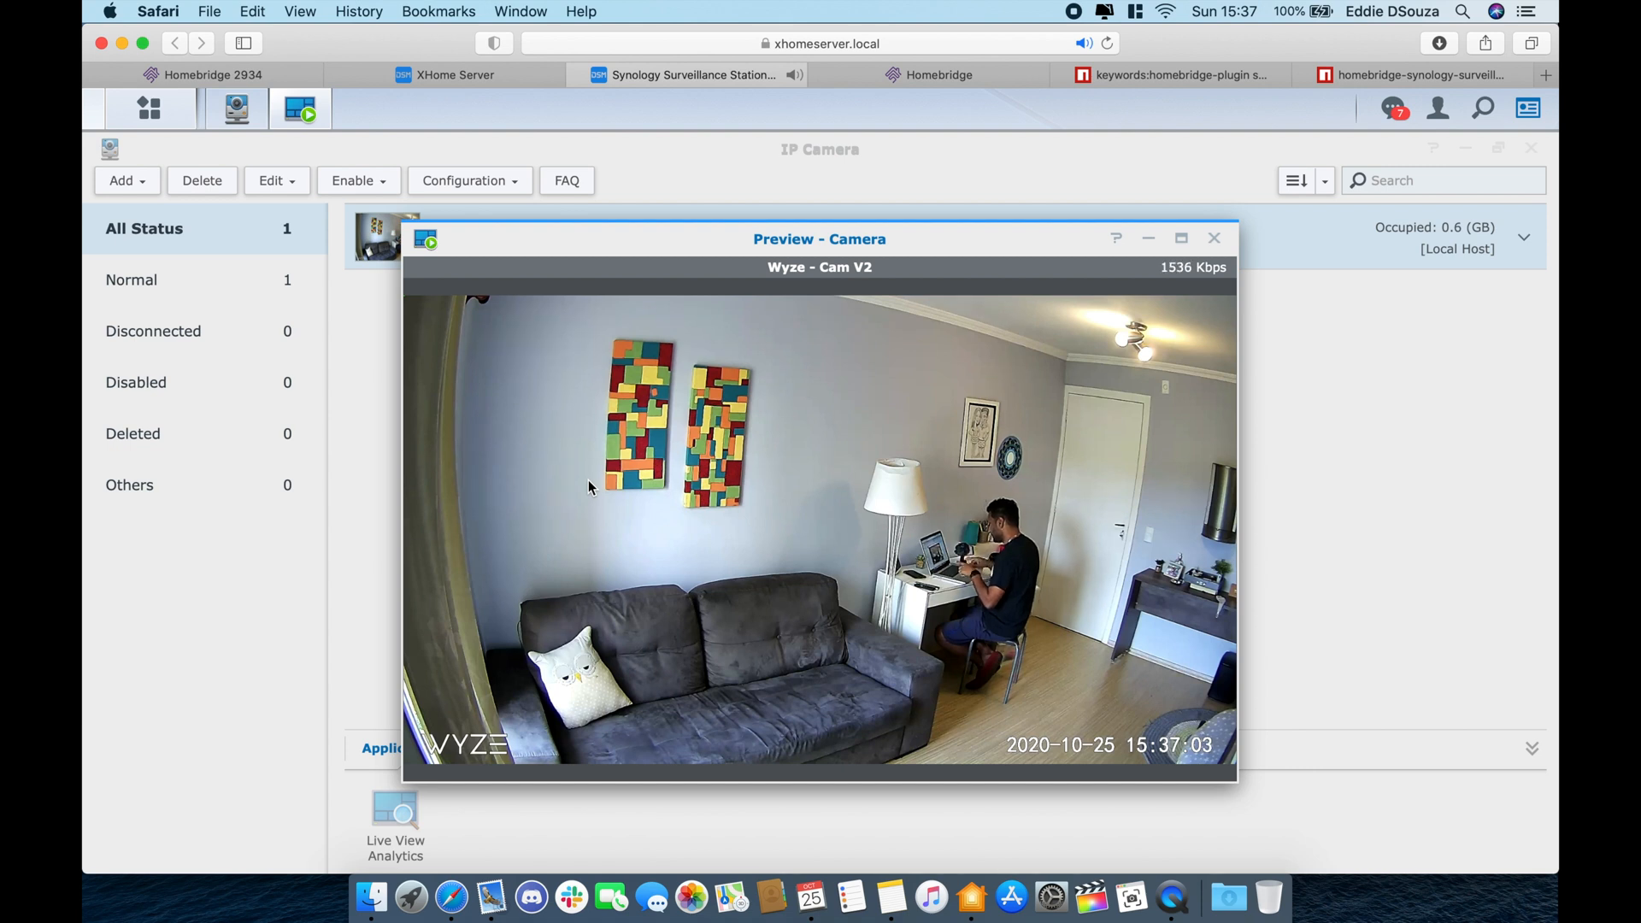
mouse_move(970, 397)
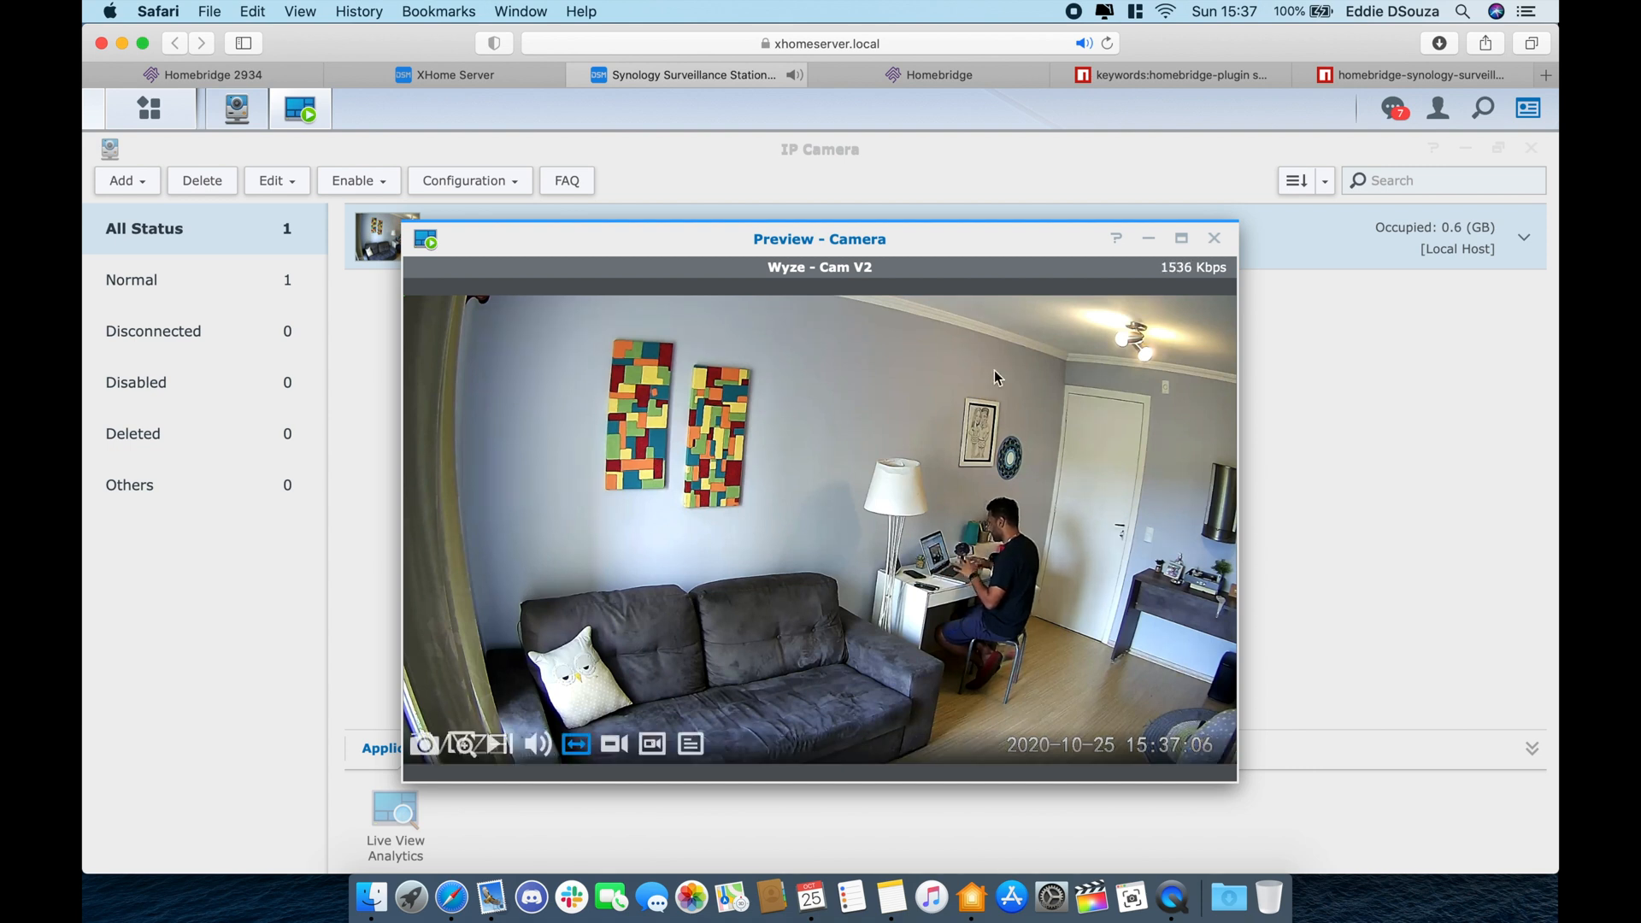
click(1214, 238)
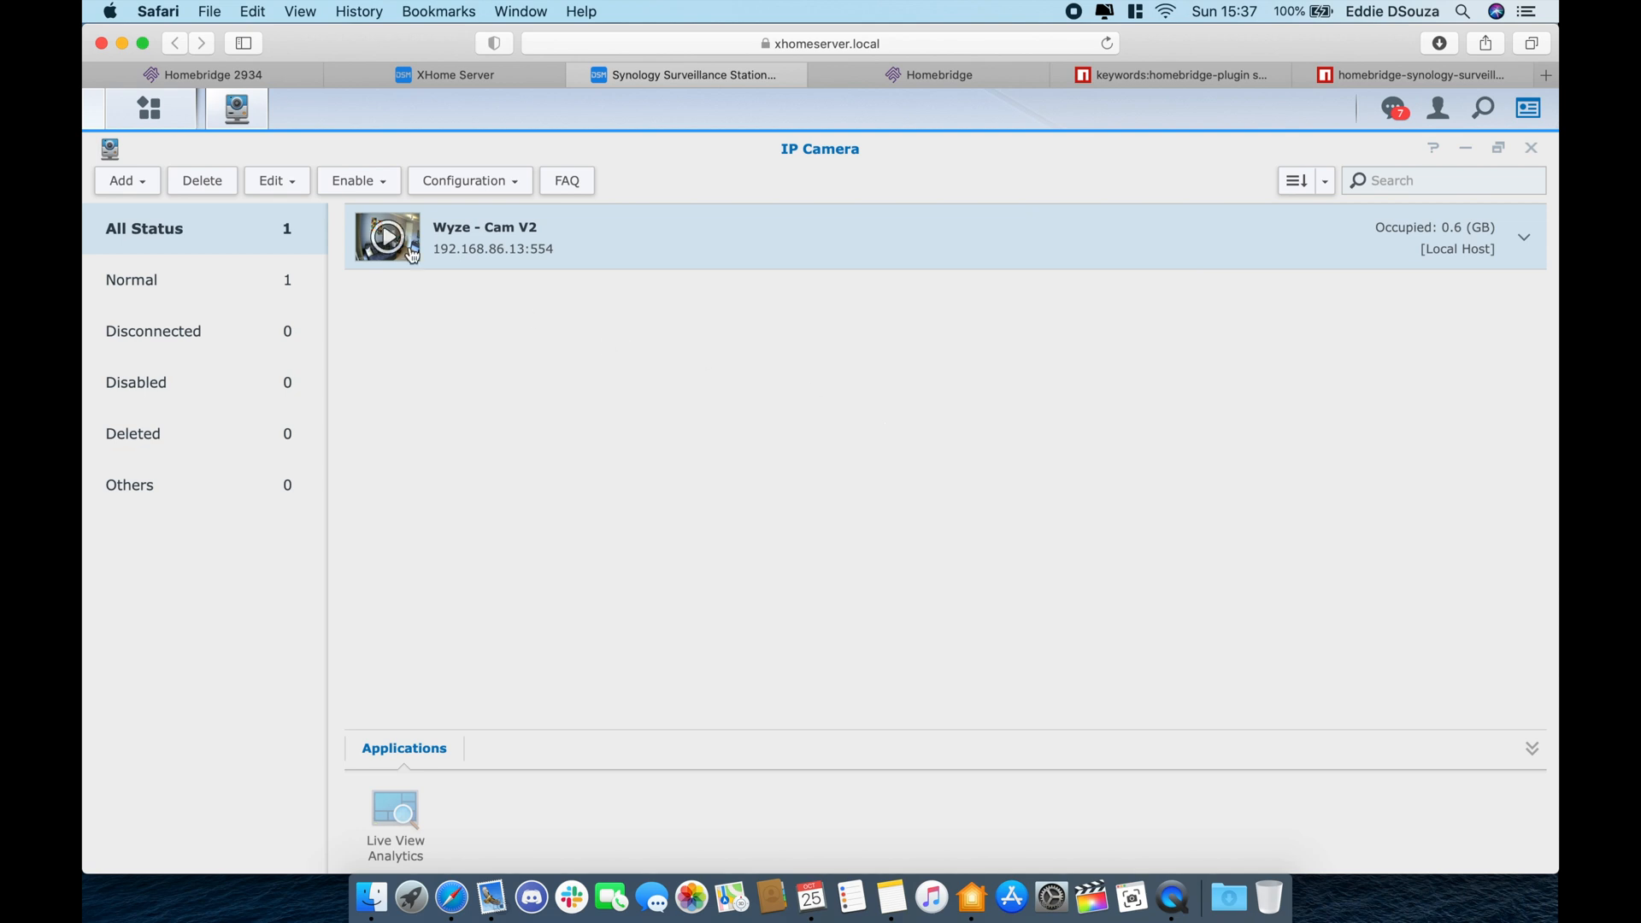
- Open Wyze - Cam V2's motion detection area editor and save it unchanged
click(276, 180)
click(279, 215)
click(502, 457)
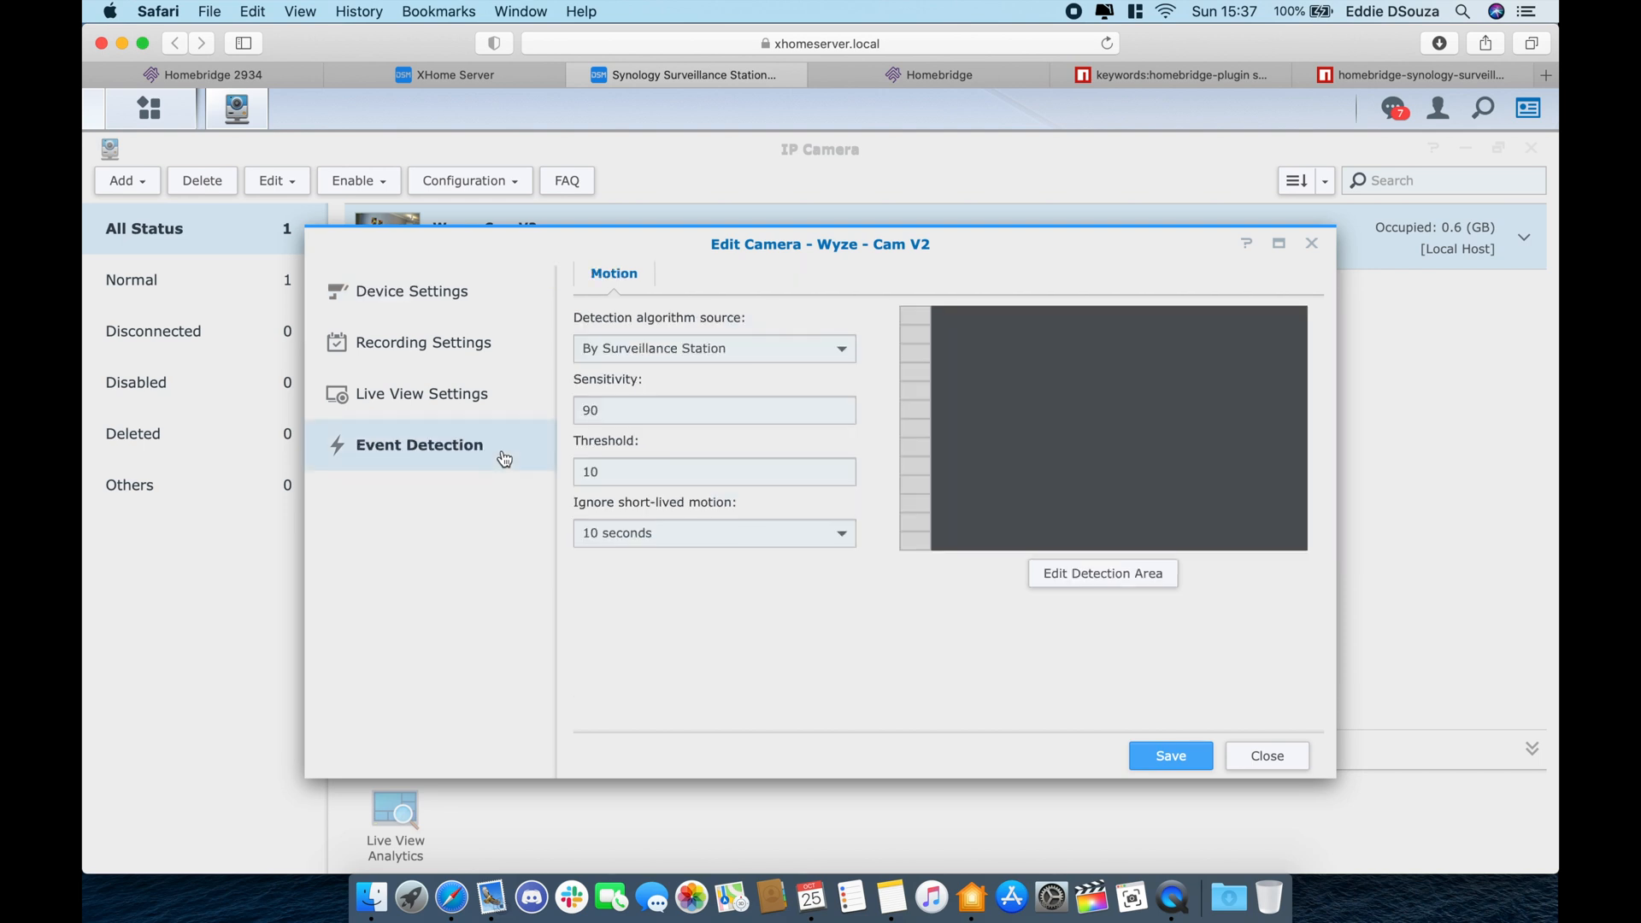
click(1111, 590)
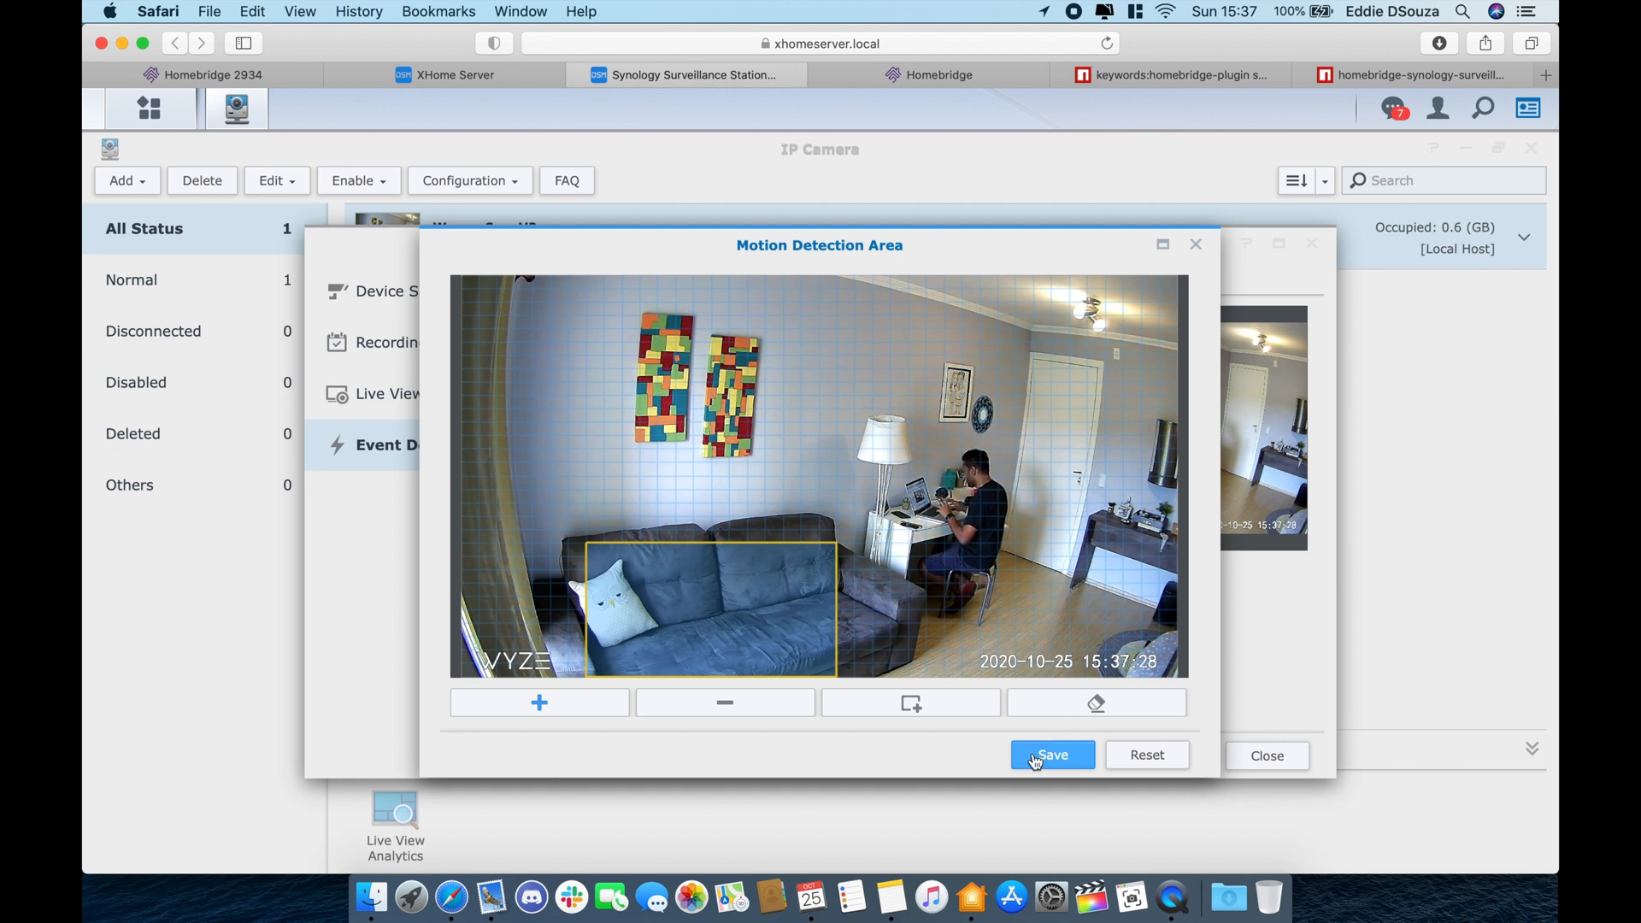
click(1076, 769)
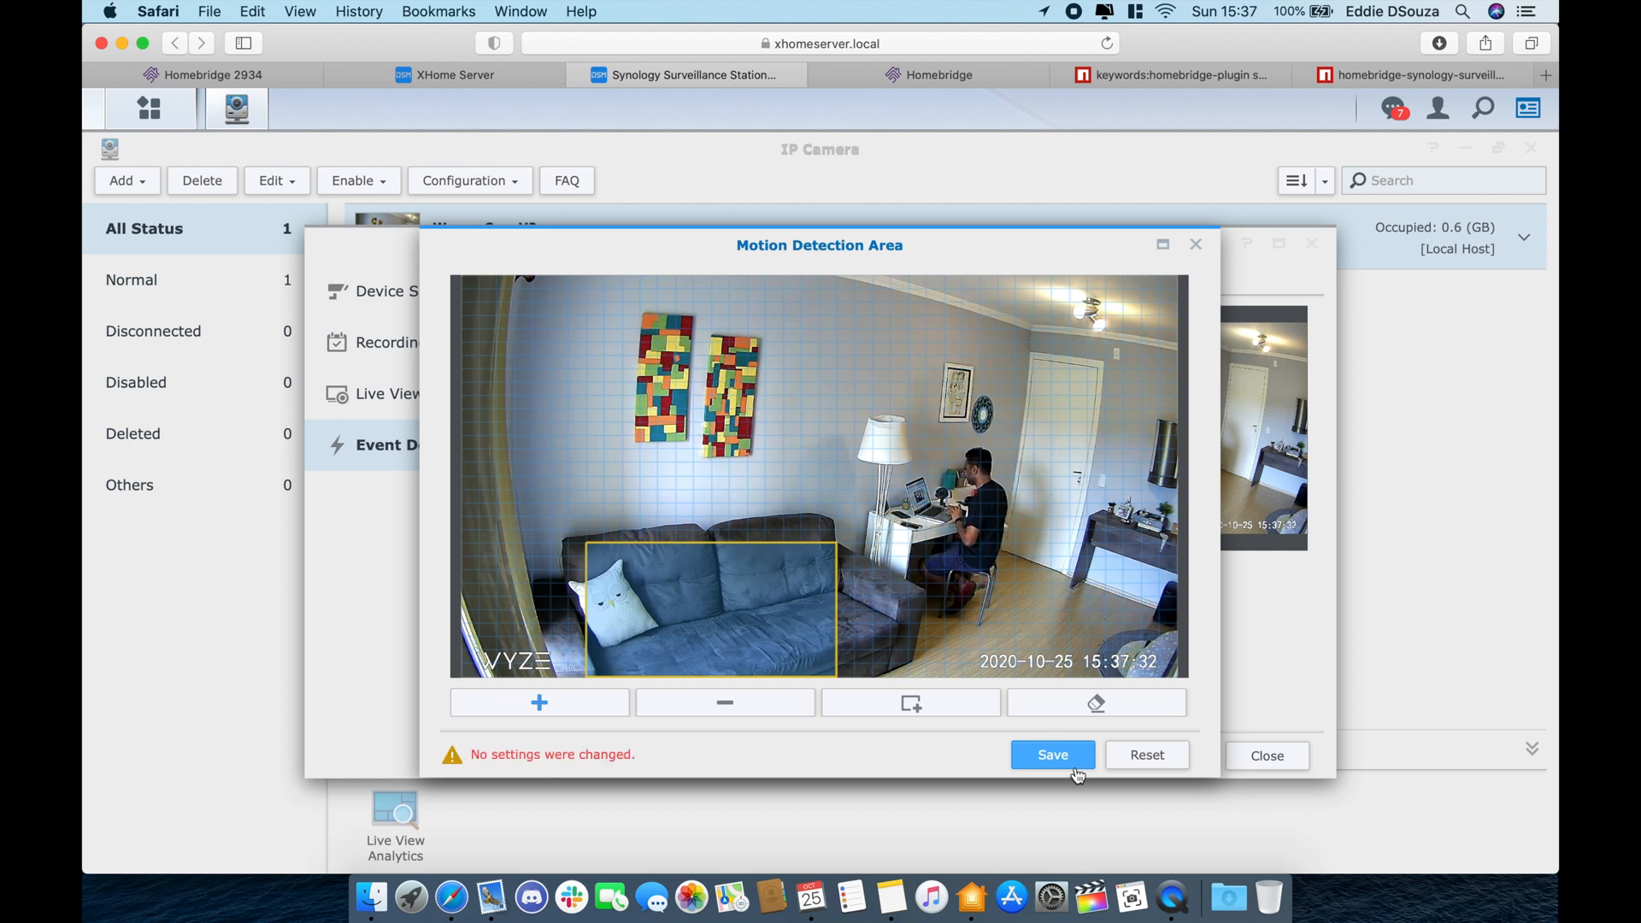
click(1196, 246)
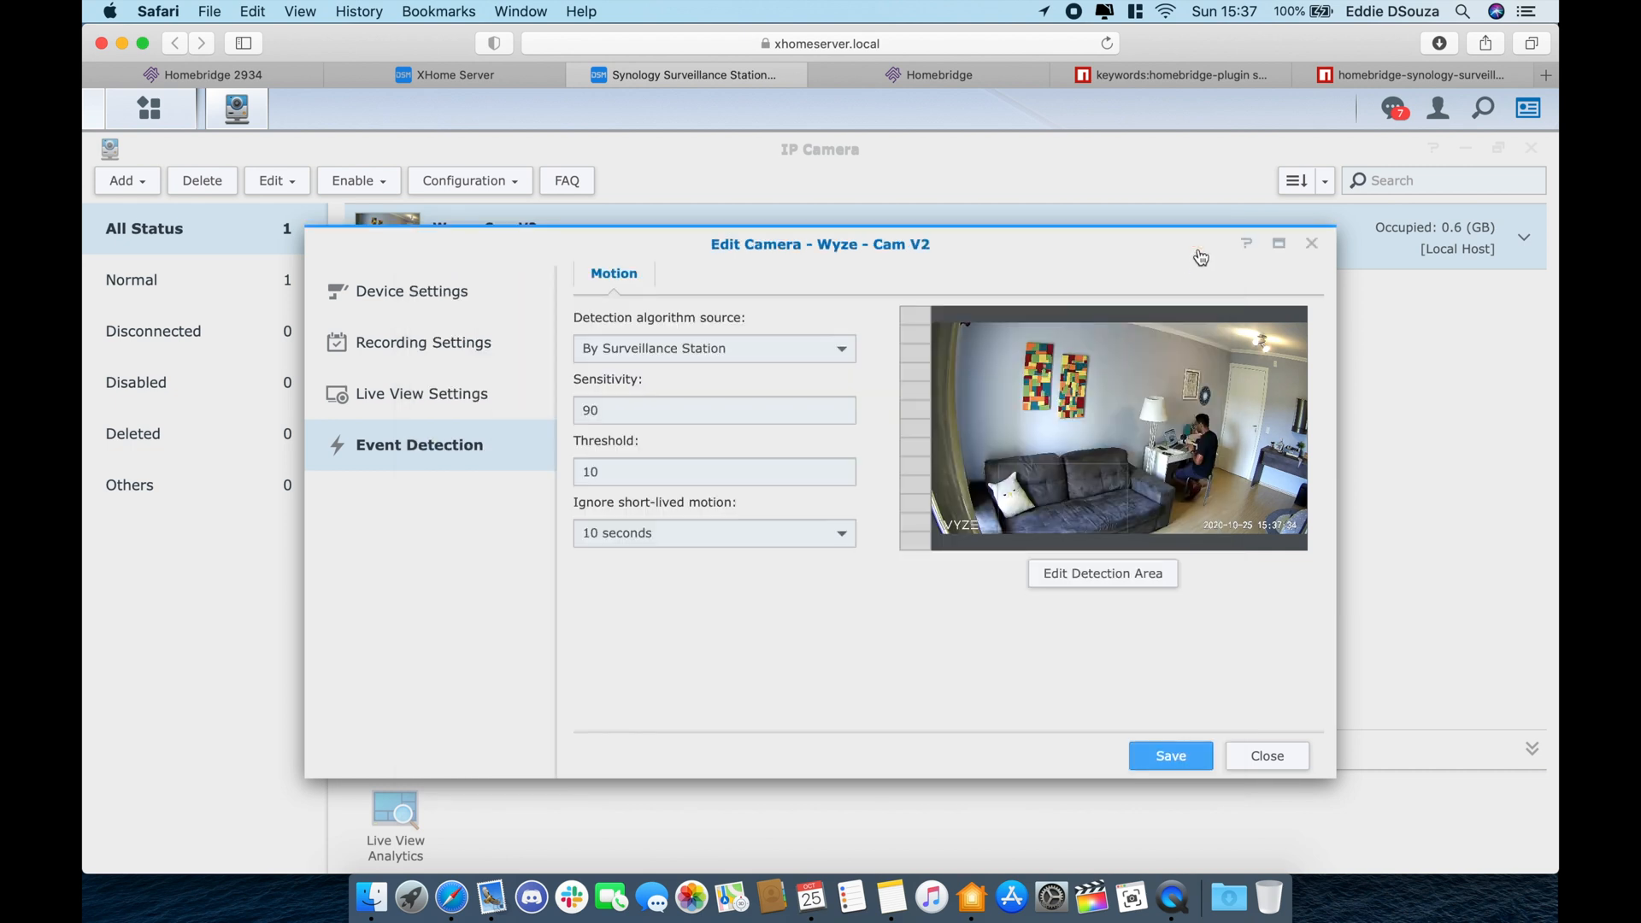
- Keep sensitivity 90 and threshold 10, save the camera settings, and close the IP Camera window
click(588, 406)
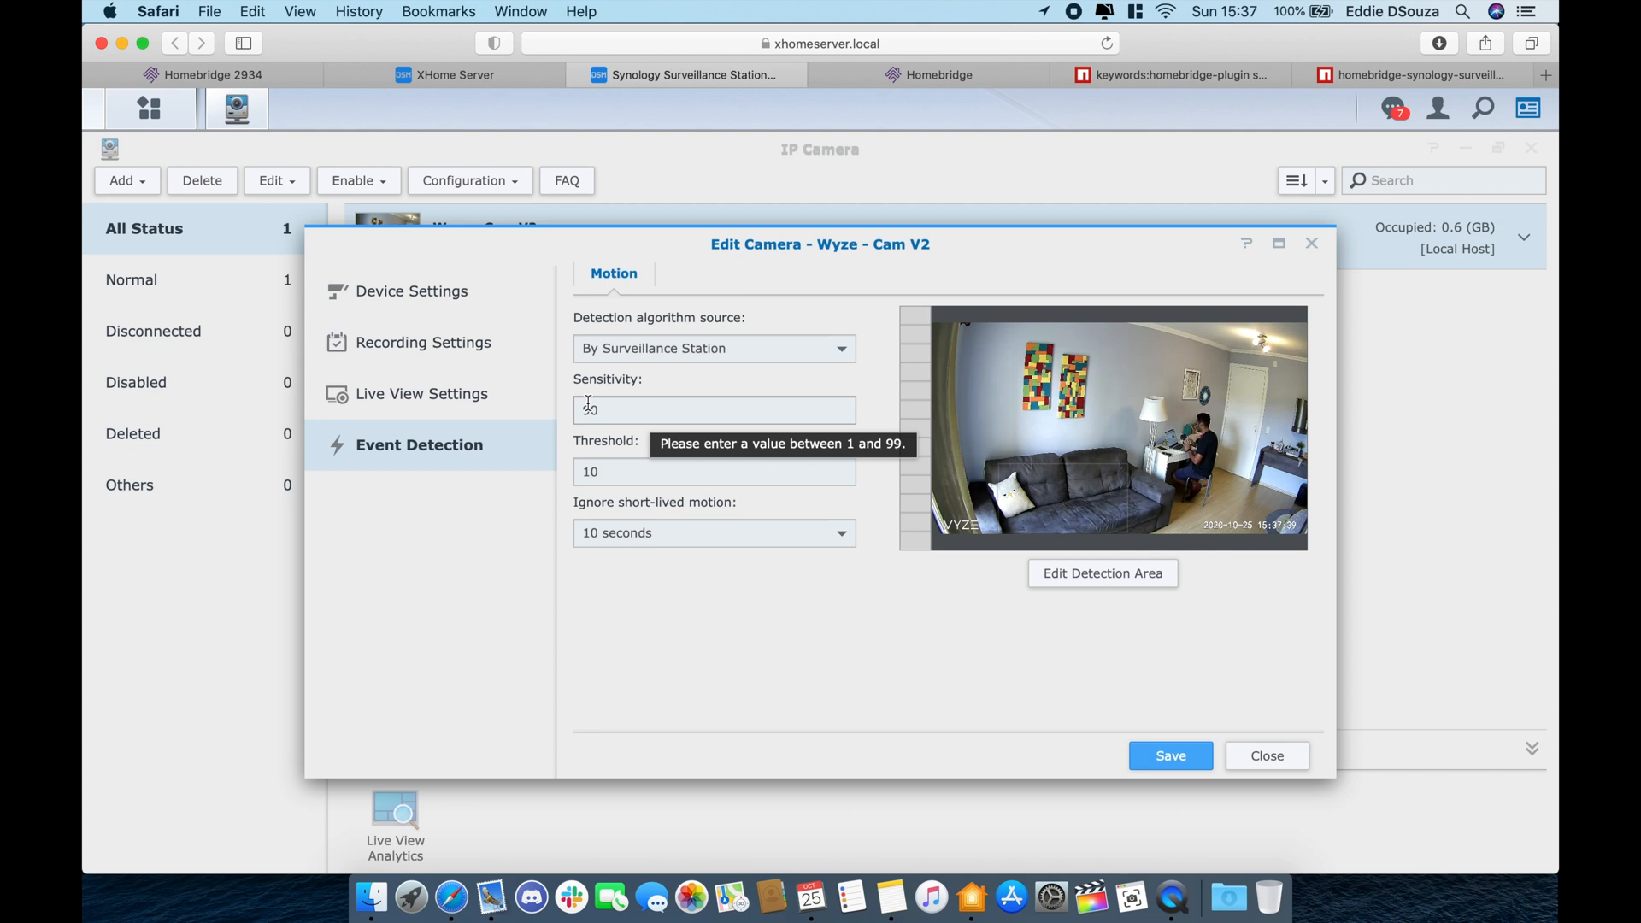
click(1170, 765)
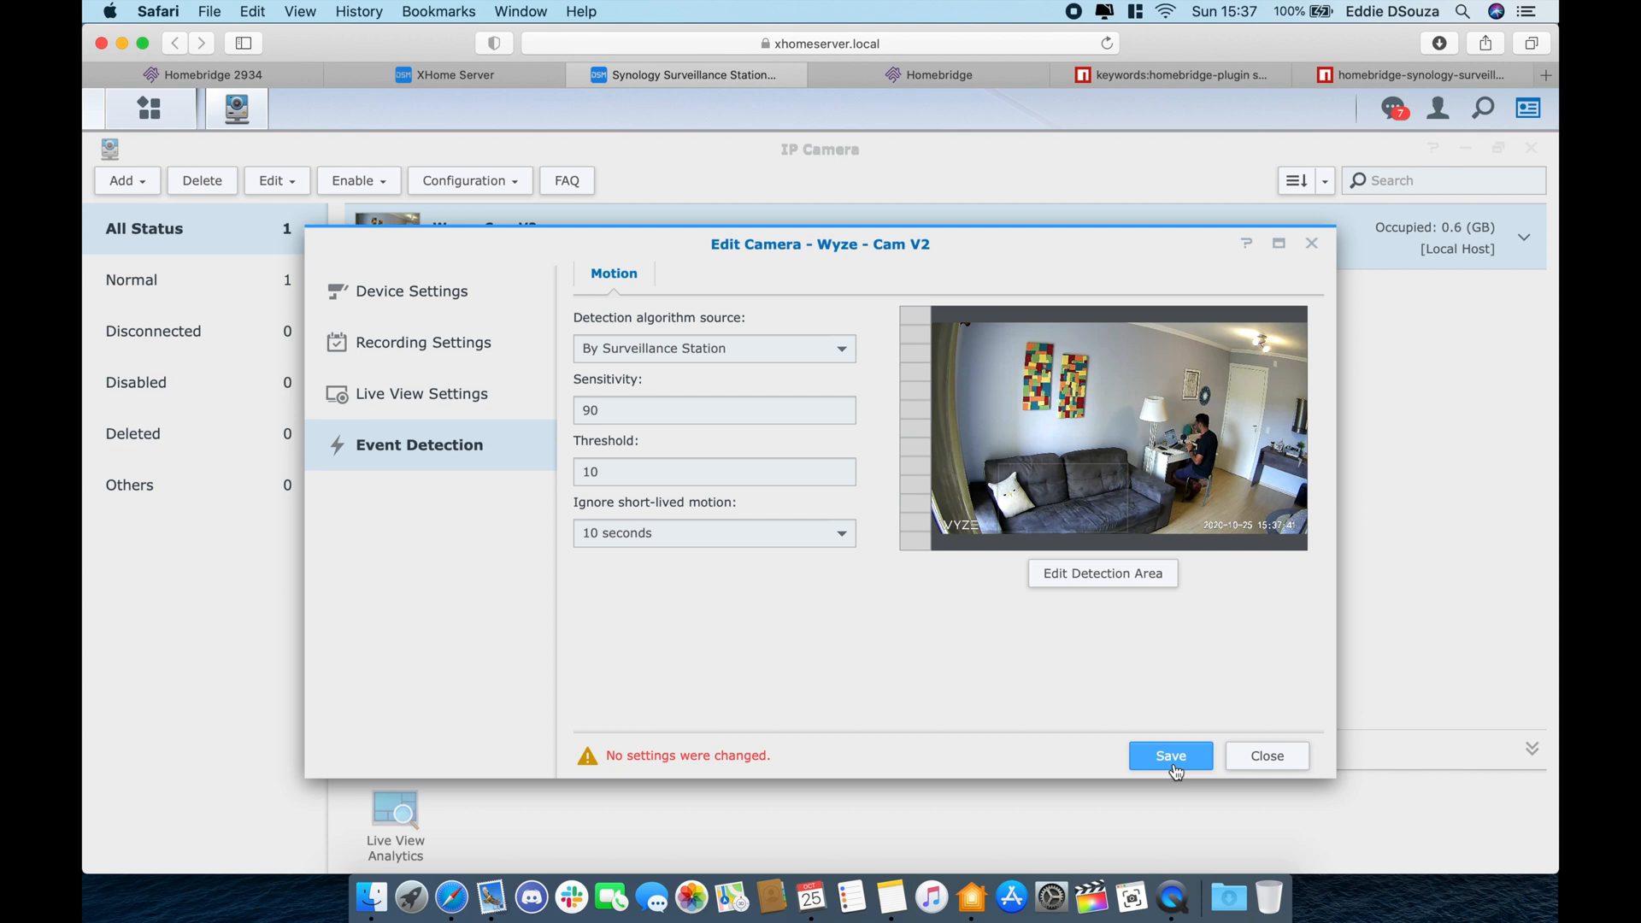
click(1282, 759)
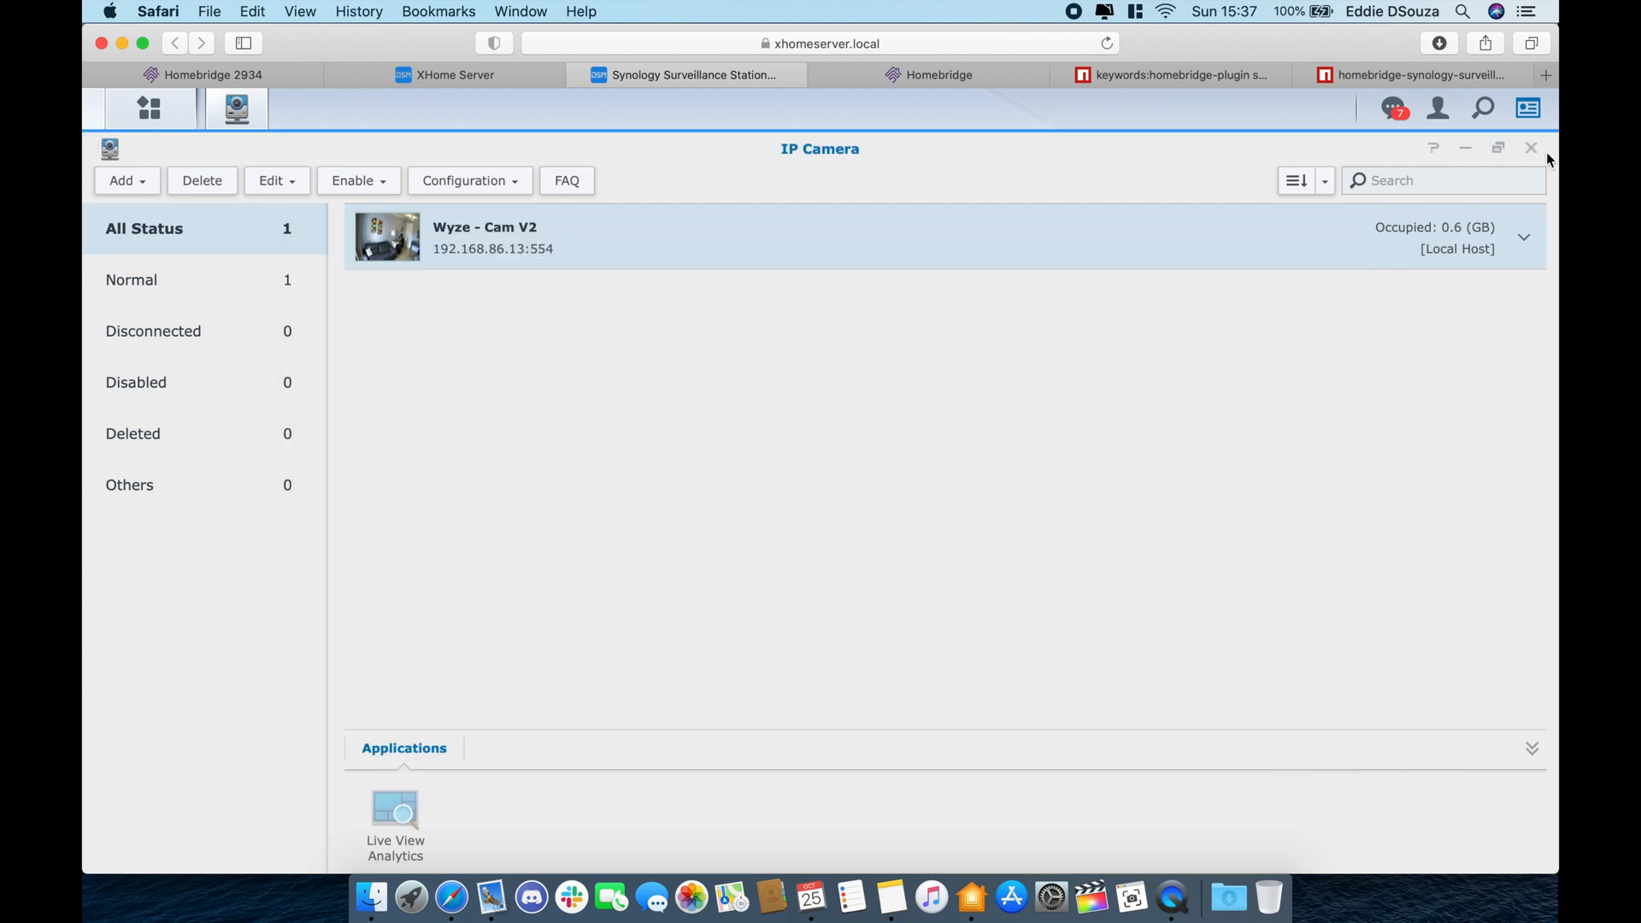
click(1532, 150)
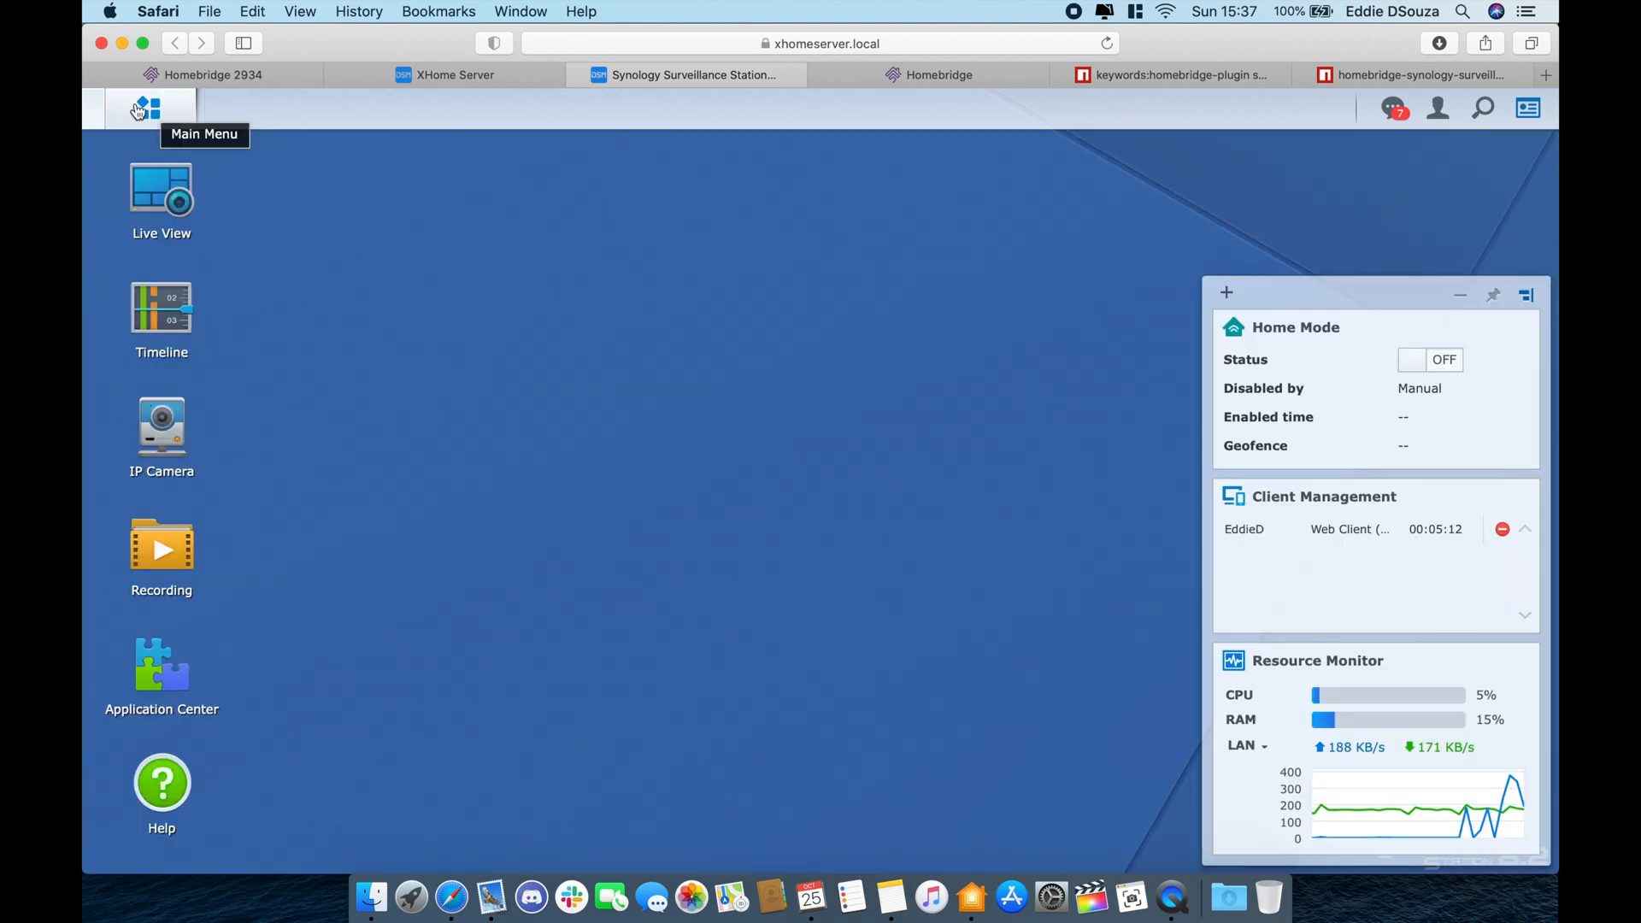
click(147, 109)
- Add a new action rule named 'living room'
click(663, 255)
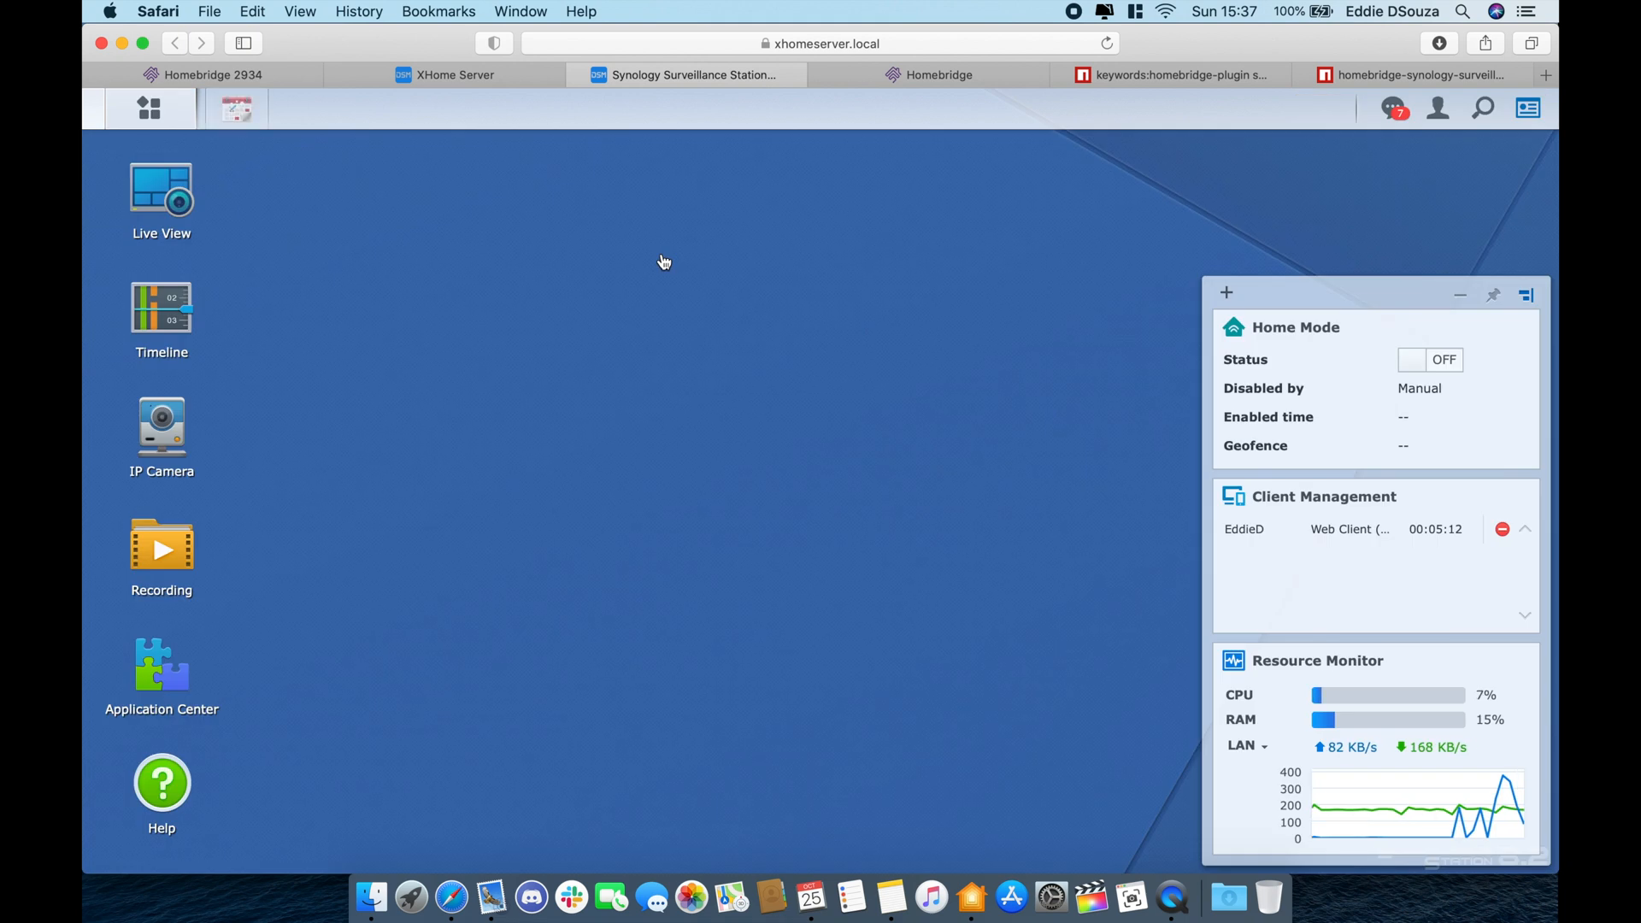
click(351, 270)
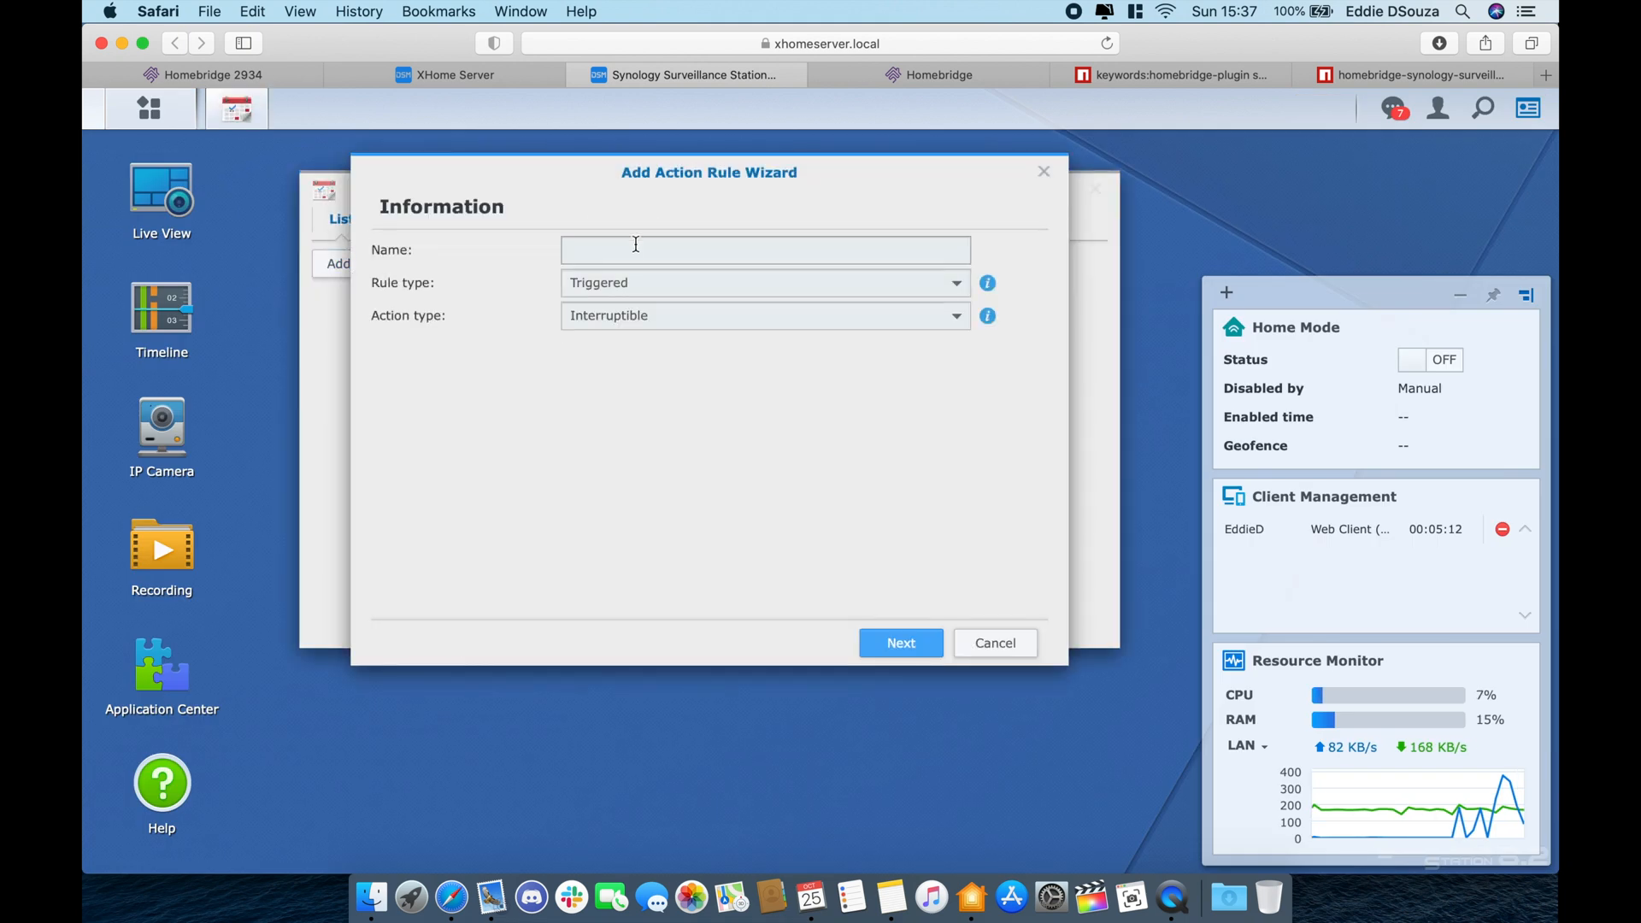
click(636, 245)
text(livi)
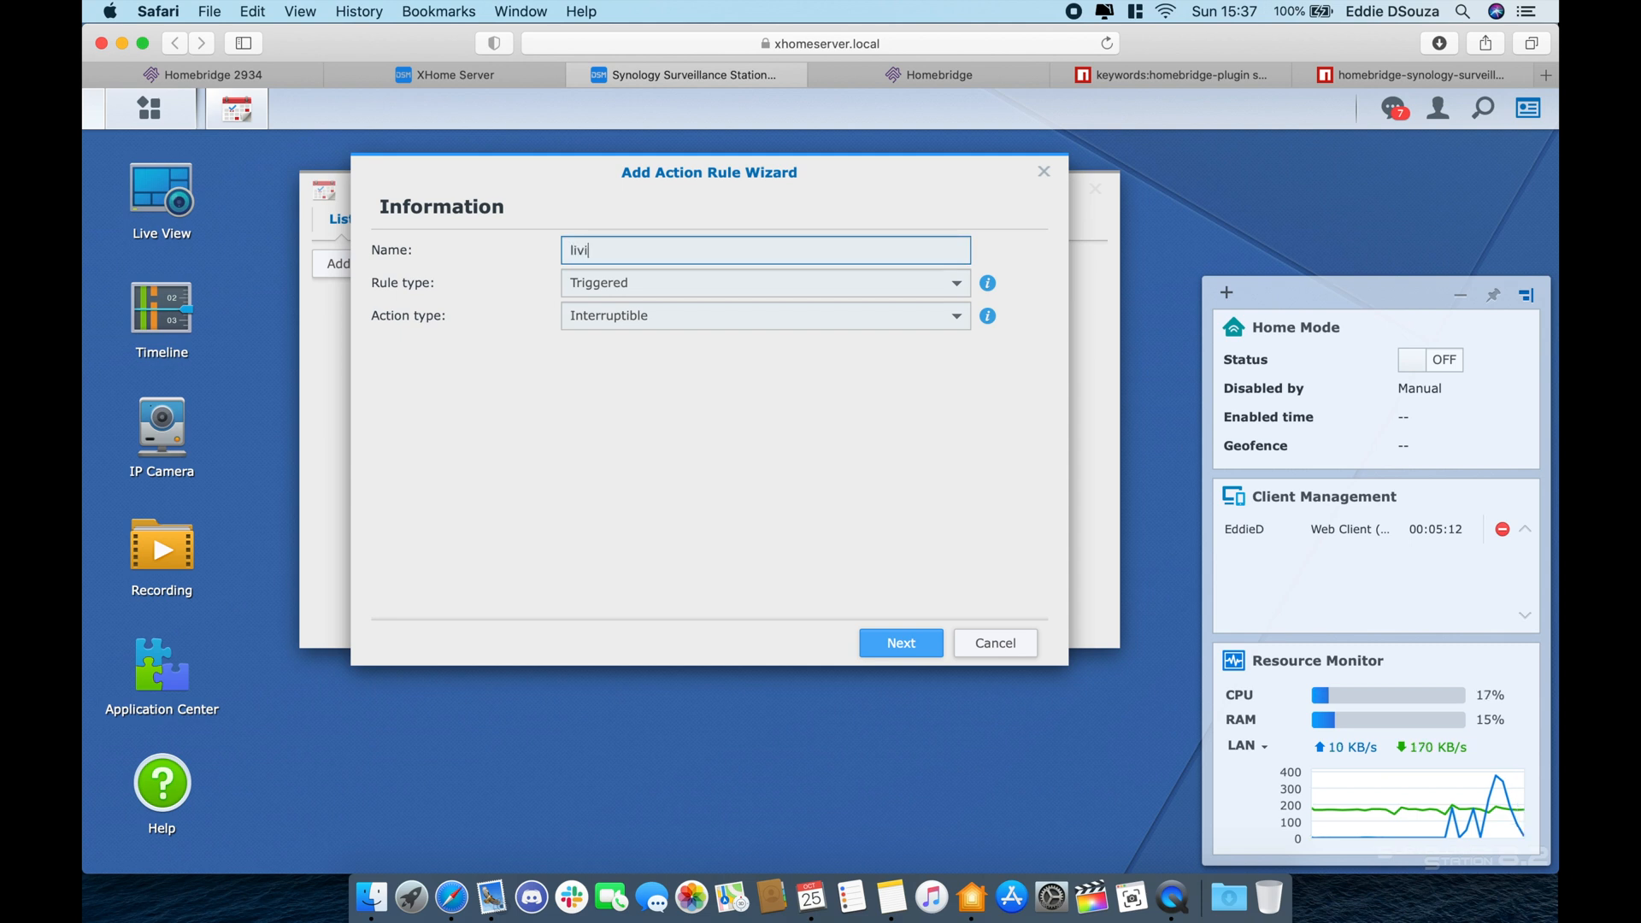
text(ng room)
click(897, 645)
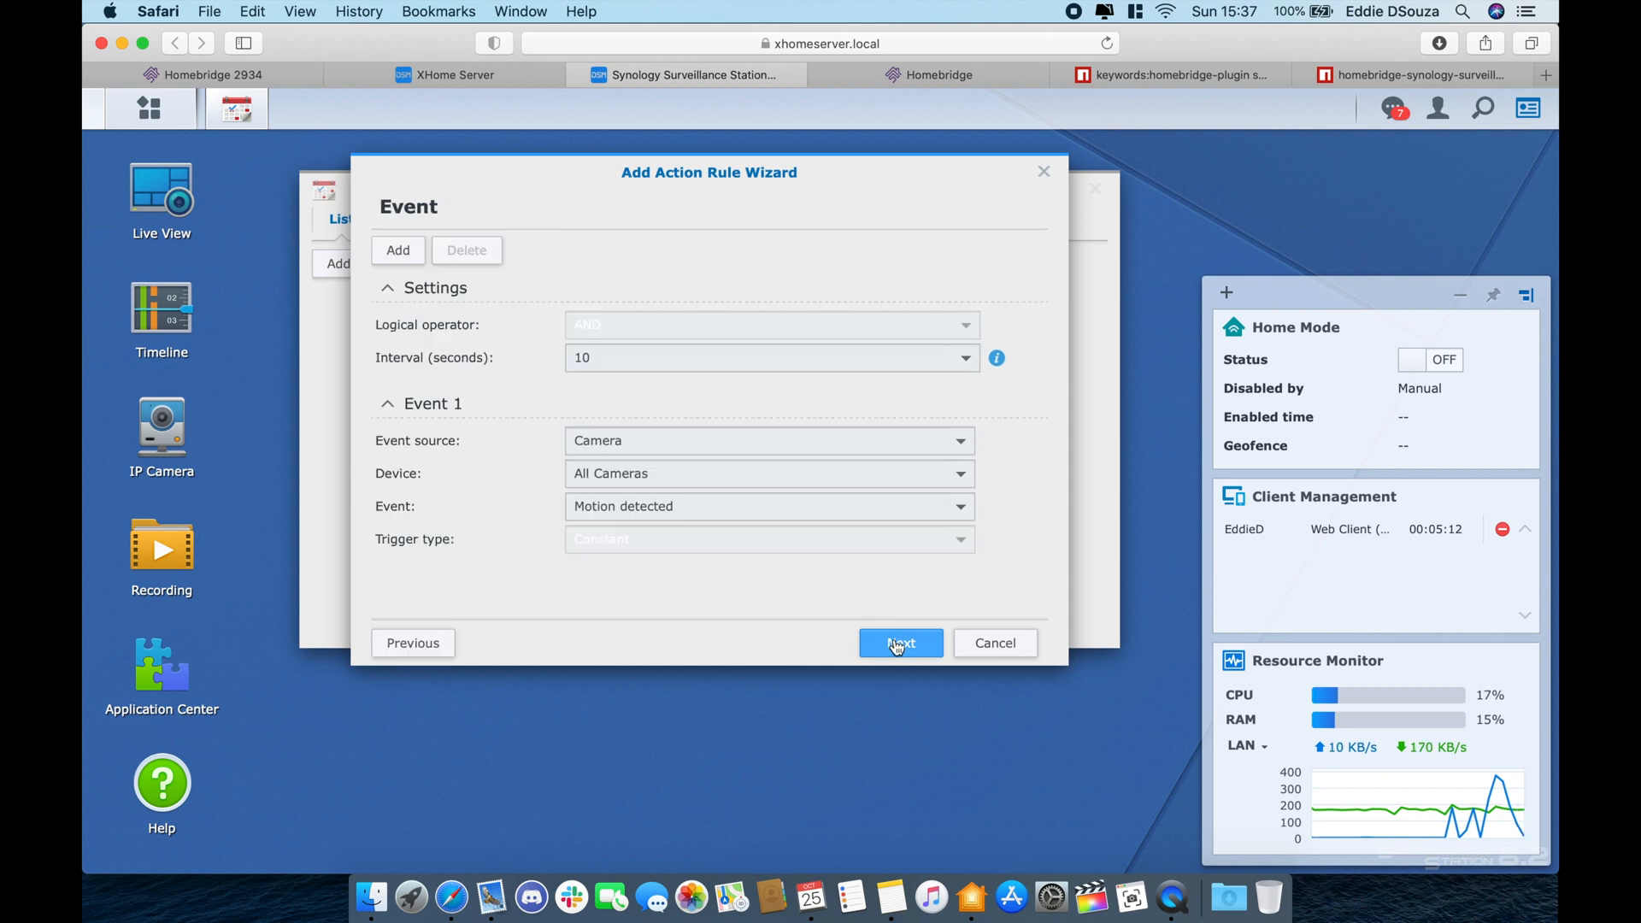
- Set a 5-second interval with Camera source, All Cameras device and Motion detected event
click(755, 359)
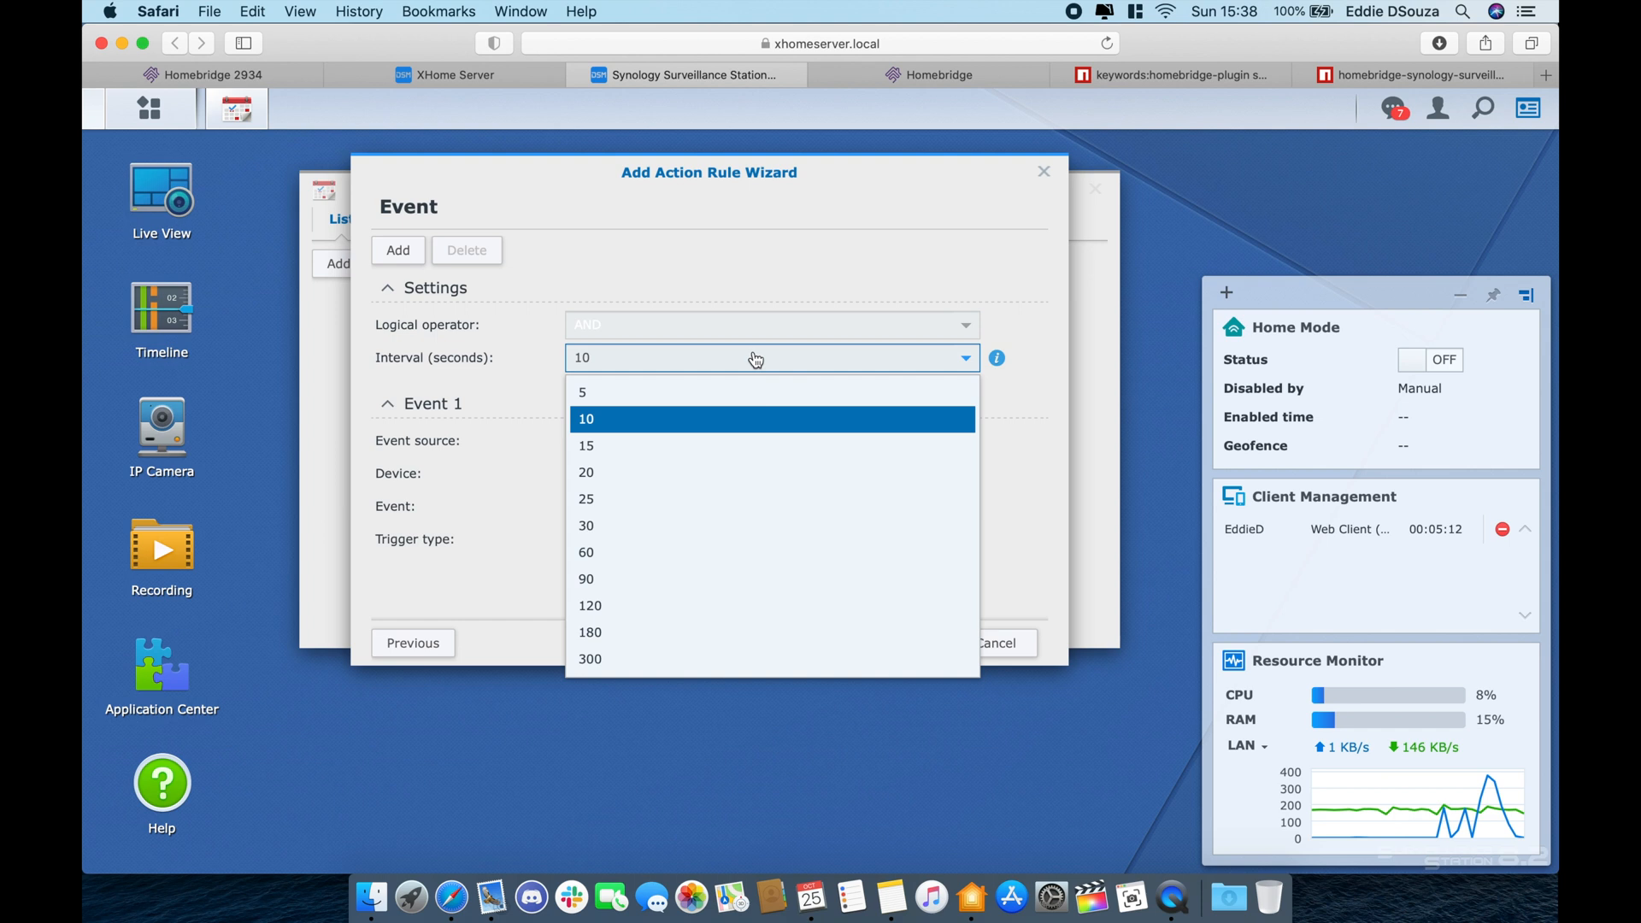
click(749, 395)
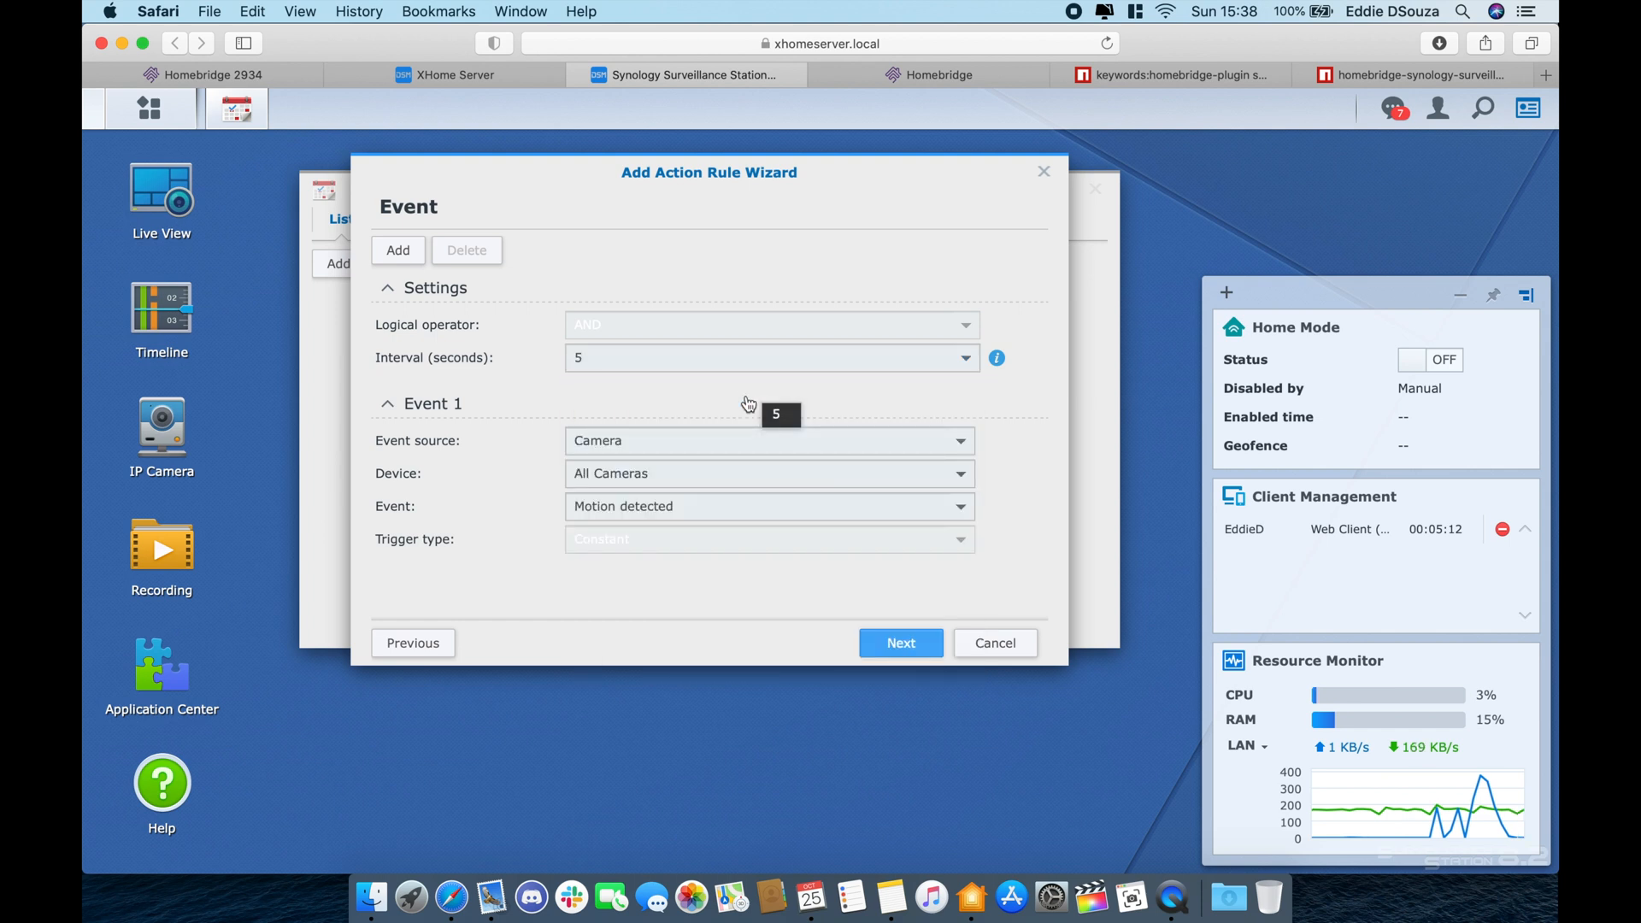
click(733, 443)
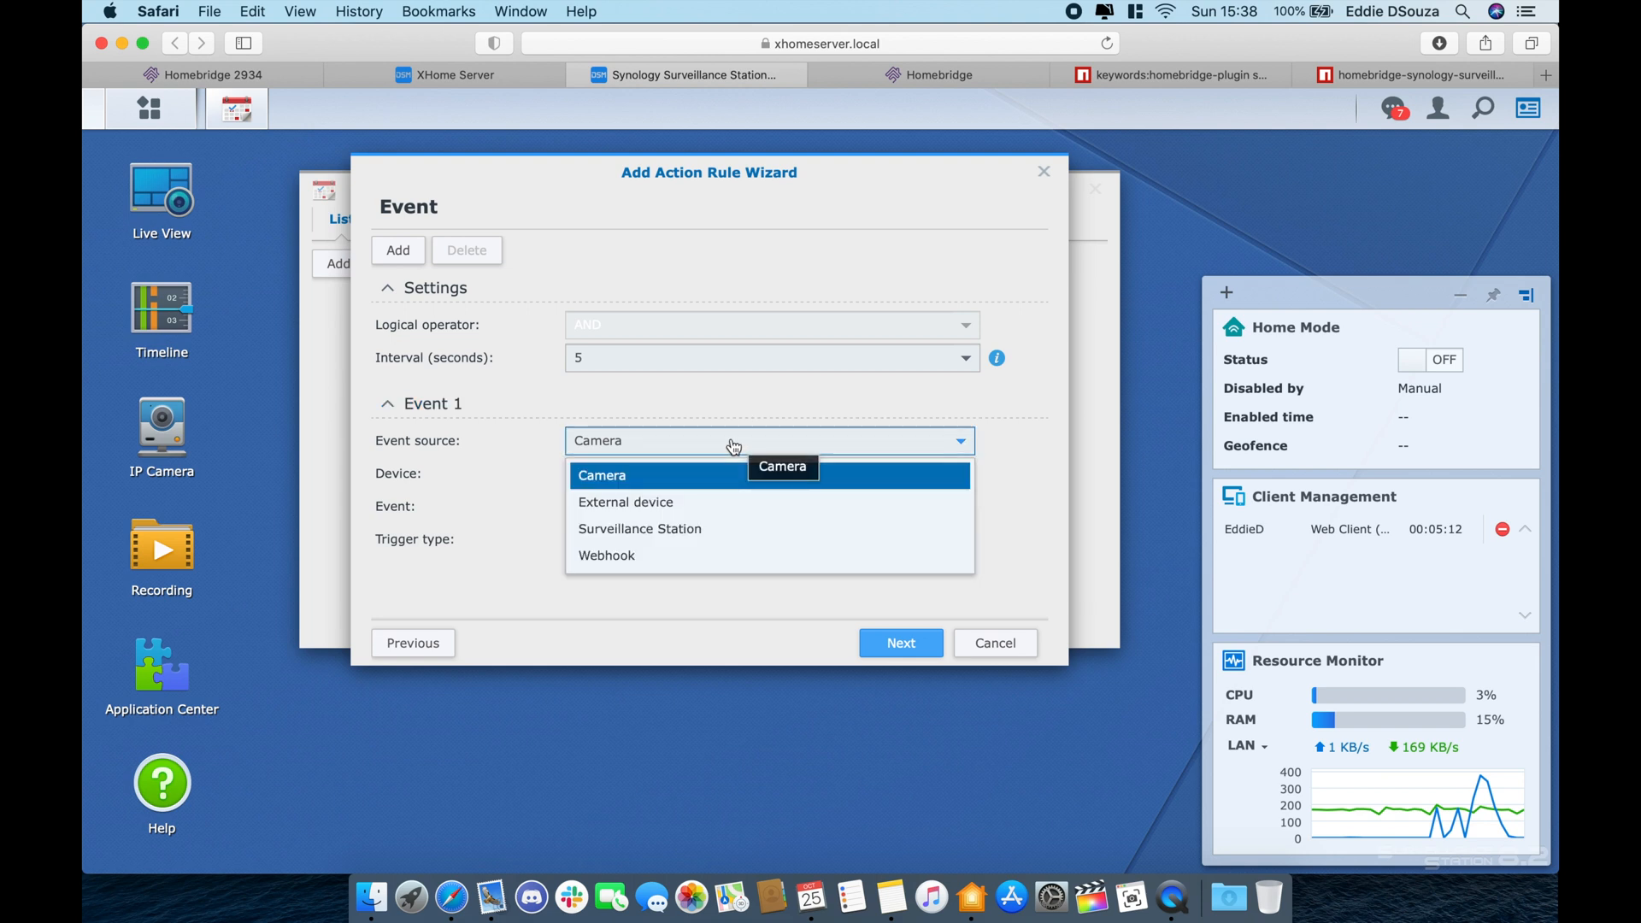
click(733, 443)
click(722, 474)
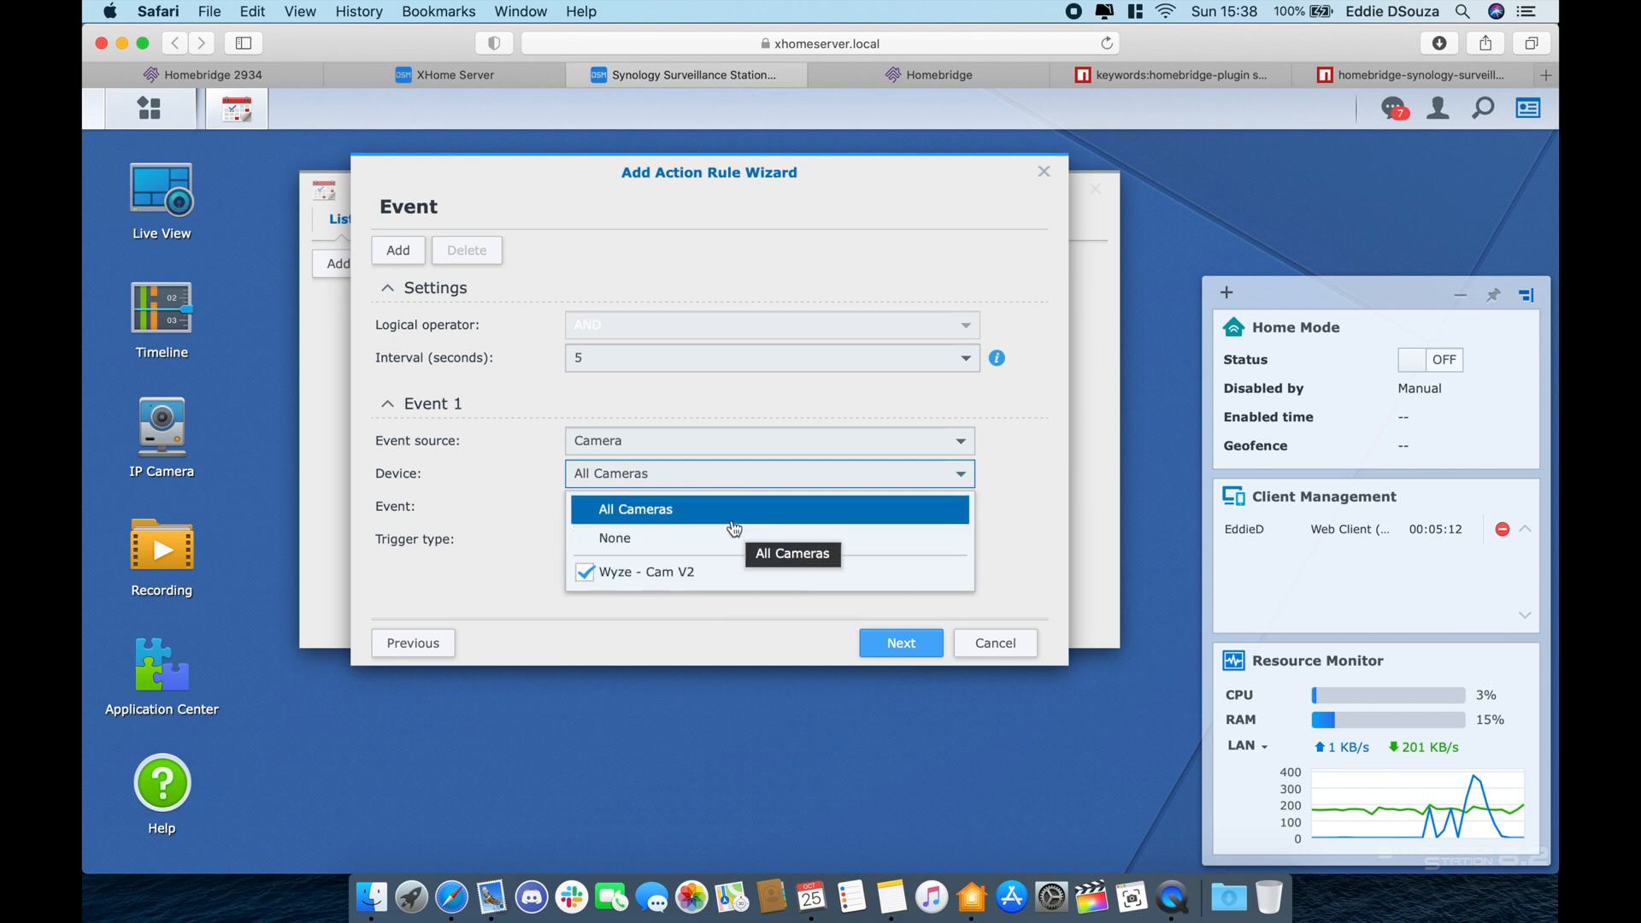
click(727, 580)
click(728, 580)
click(751, 624)
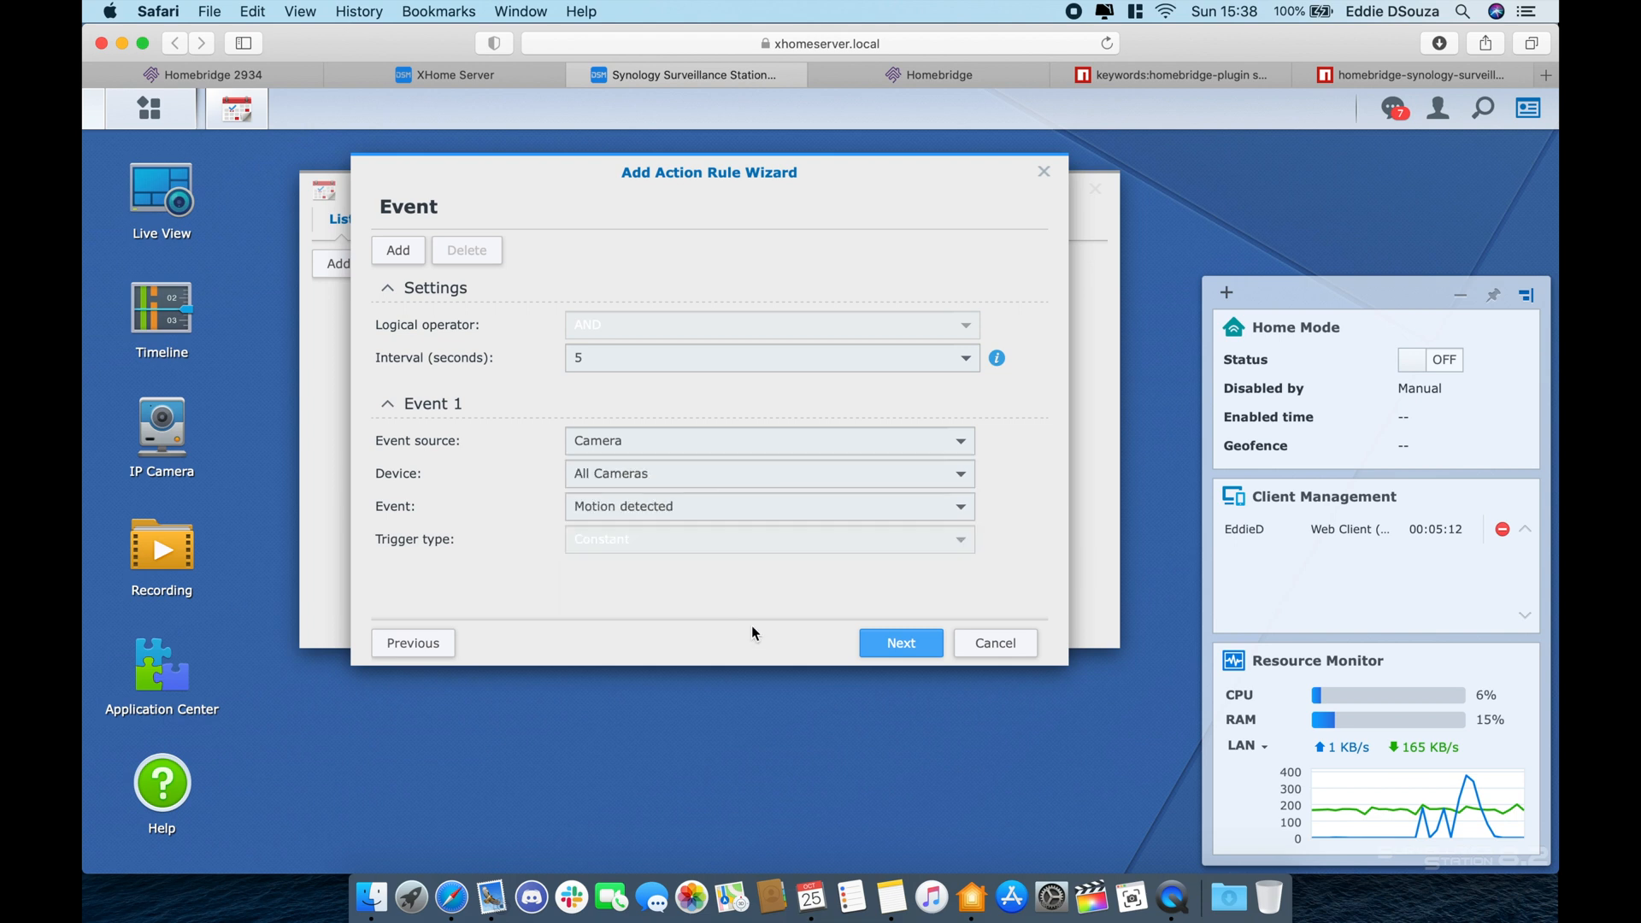
click(725, 510)
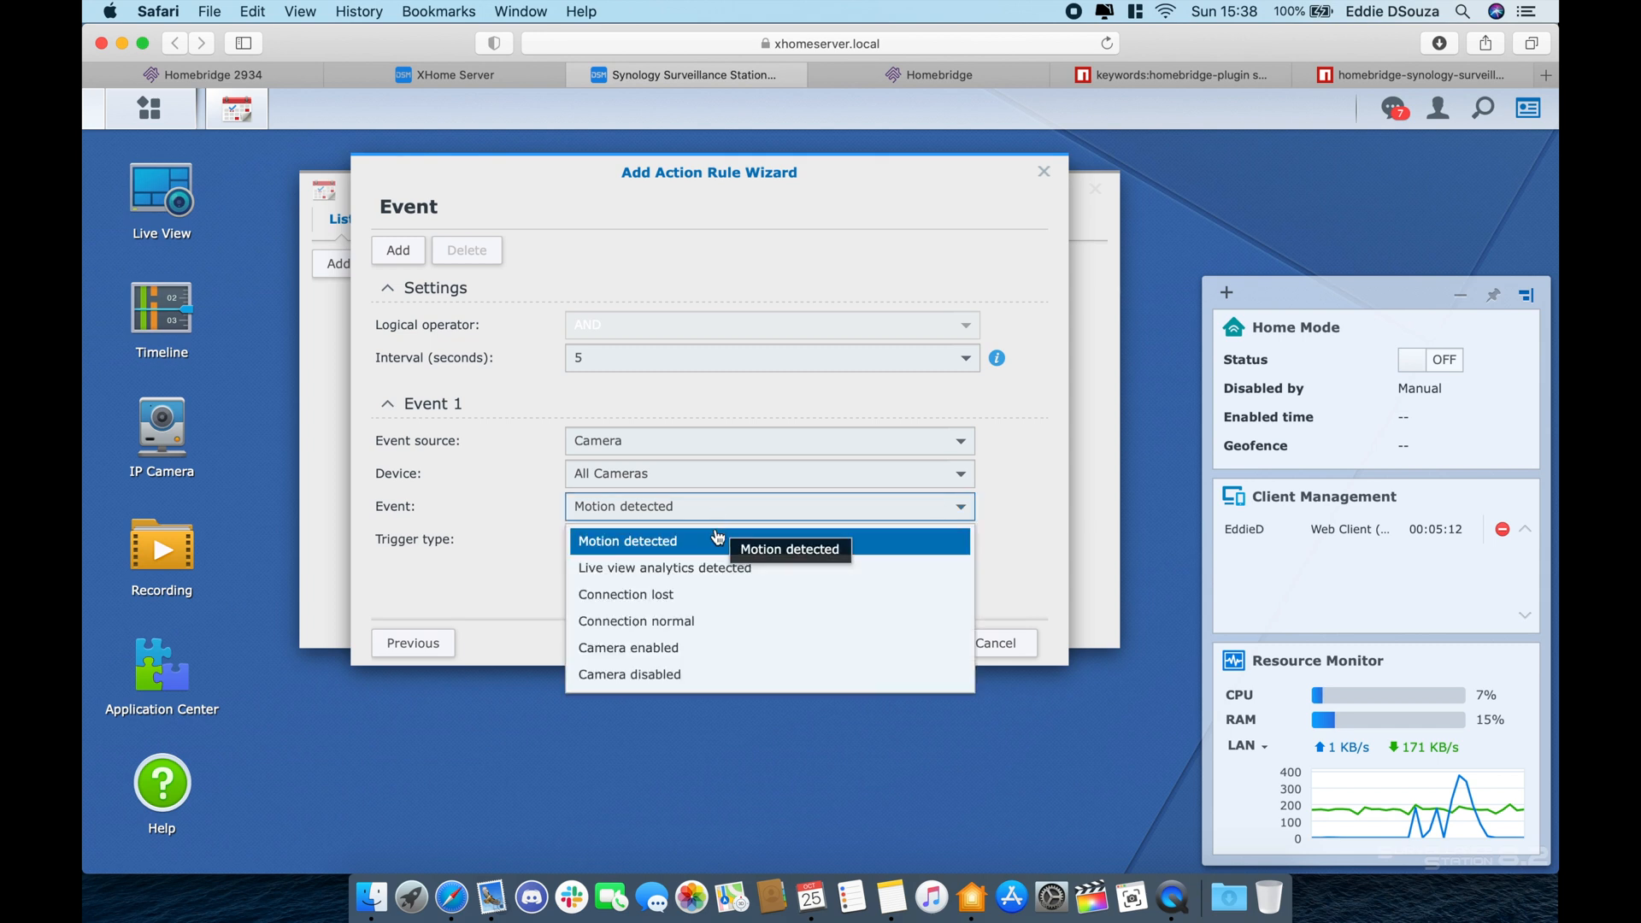
click(723, 531)
click(896, 645)
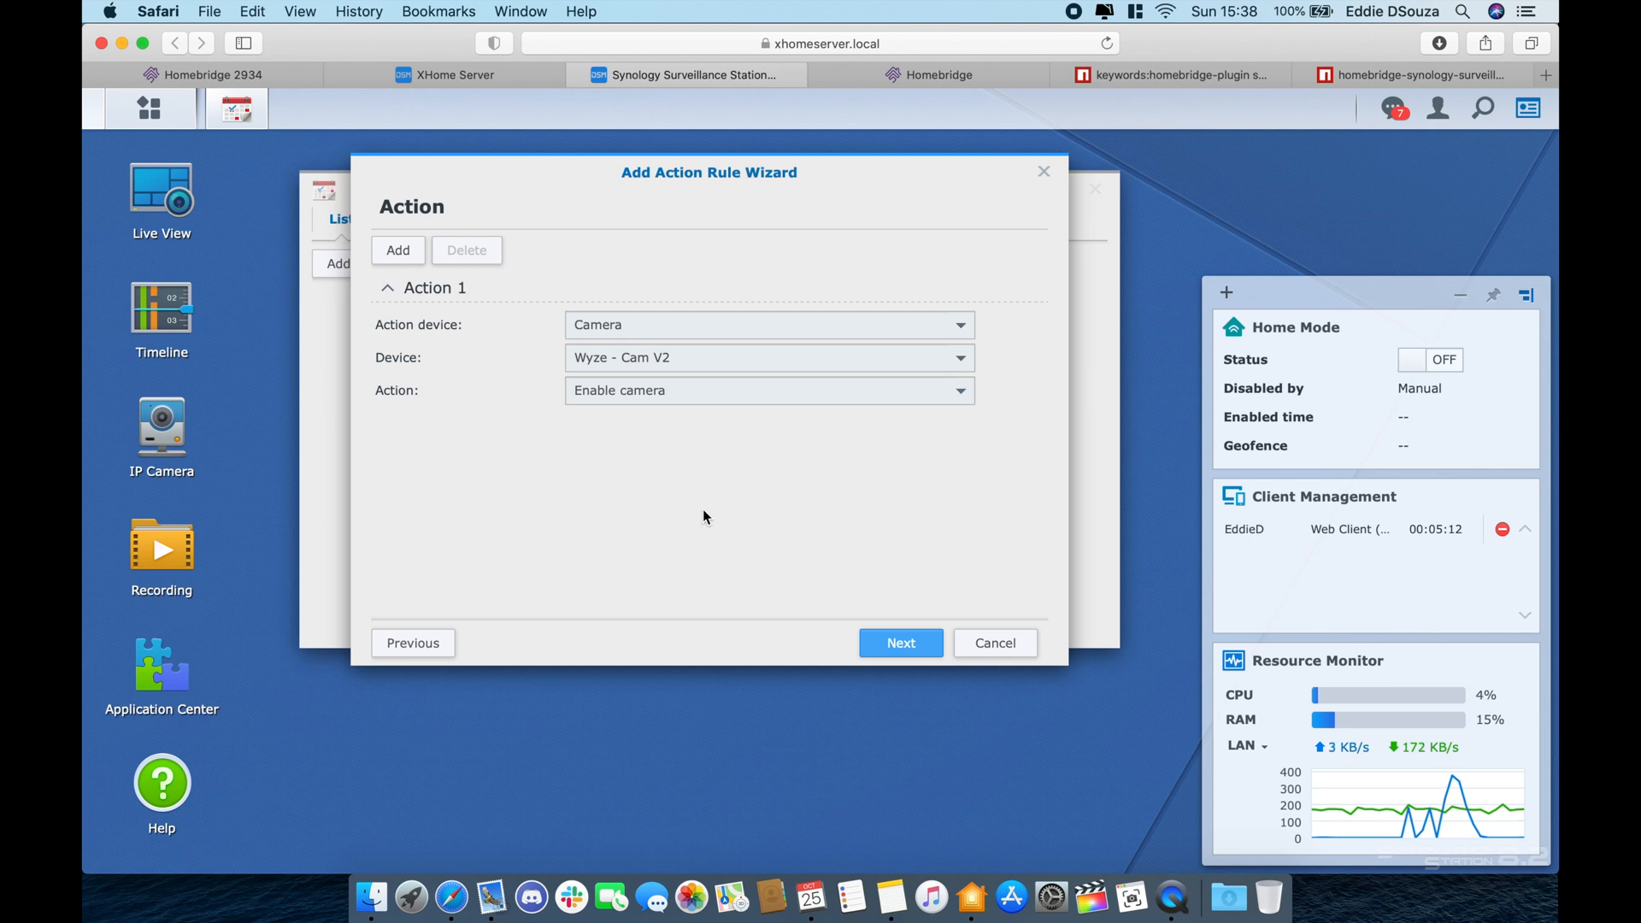
click(766, 328)
click(734, 440)
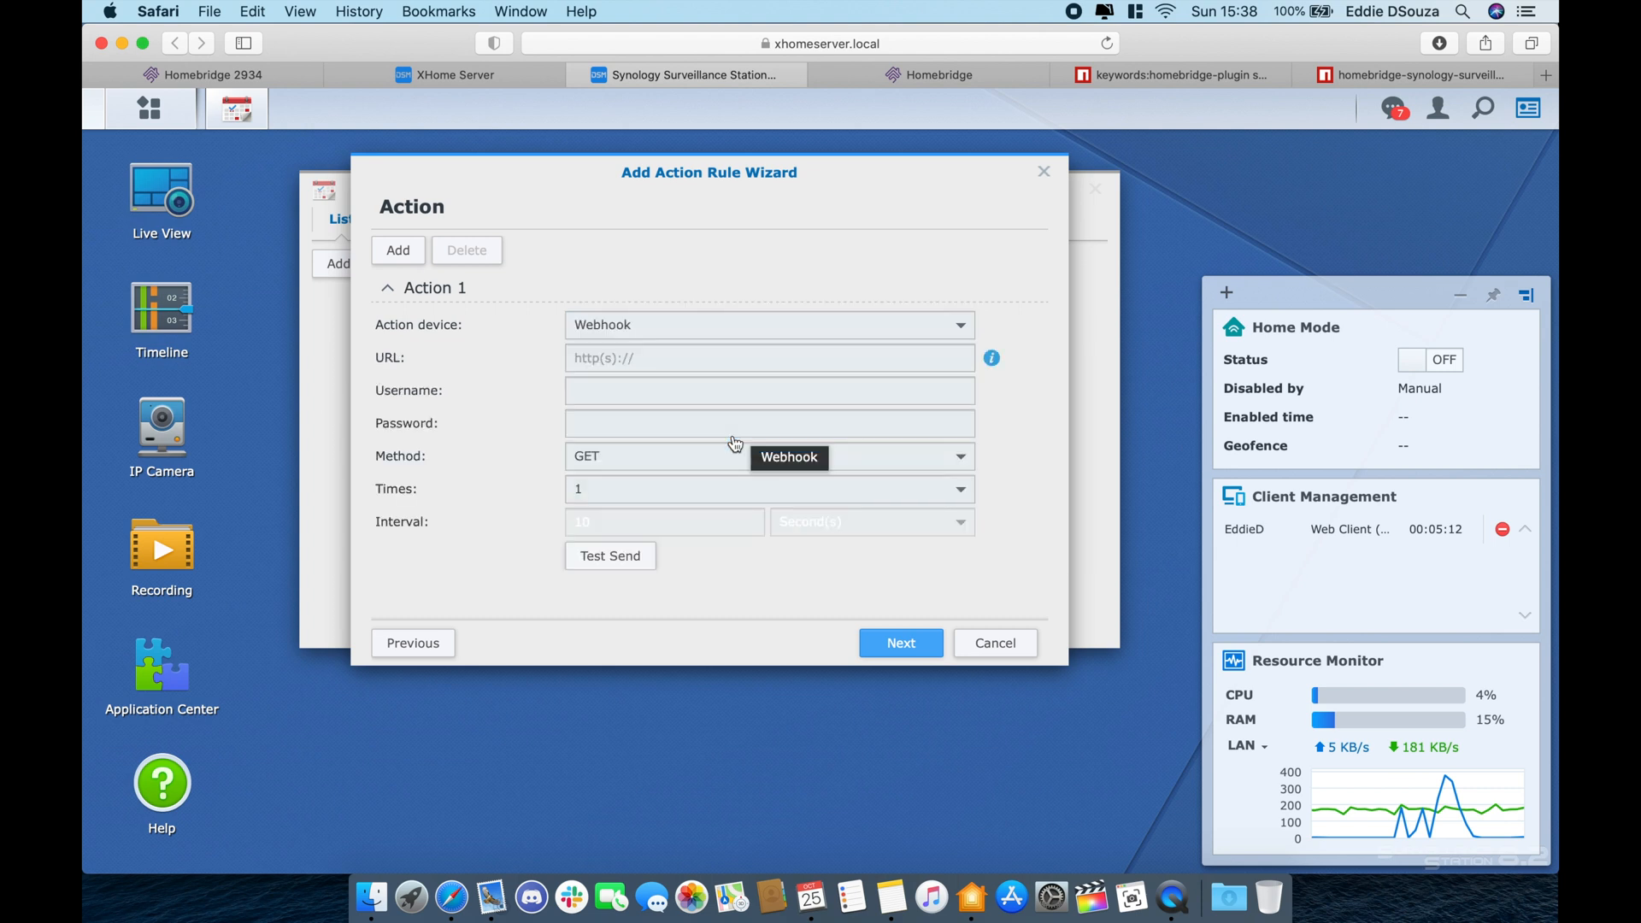
click(686, 353)
text(http://)
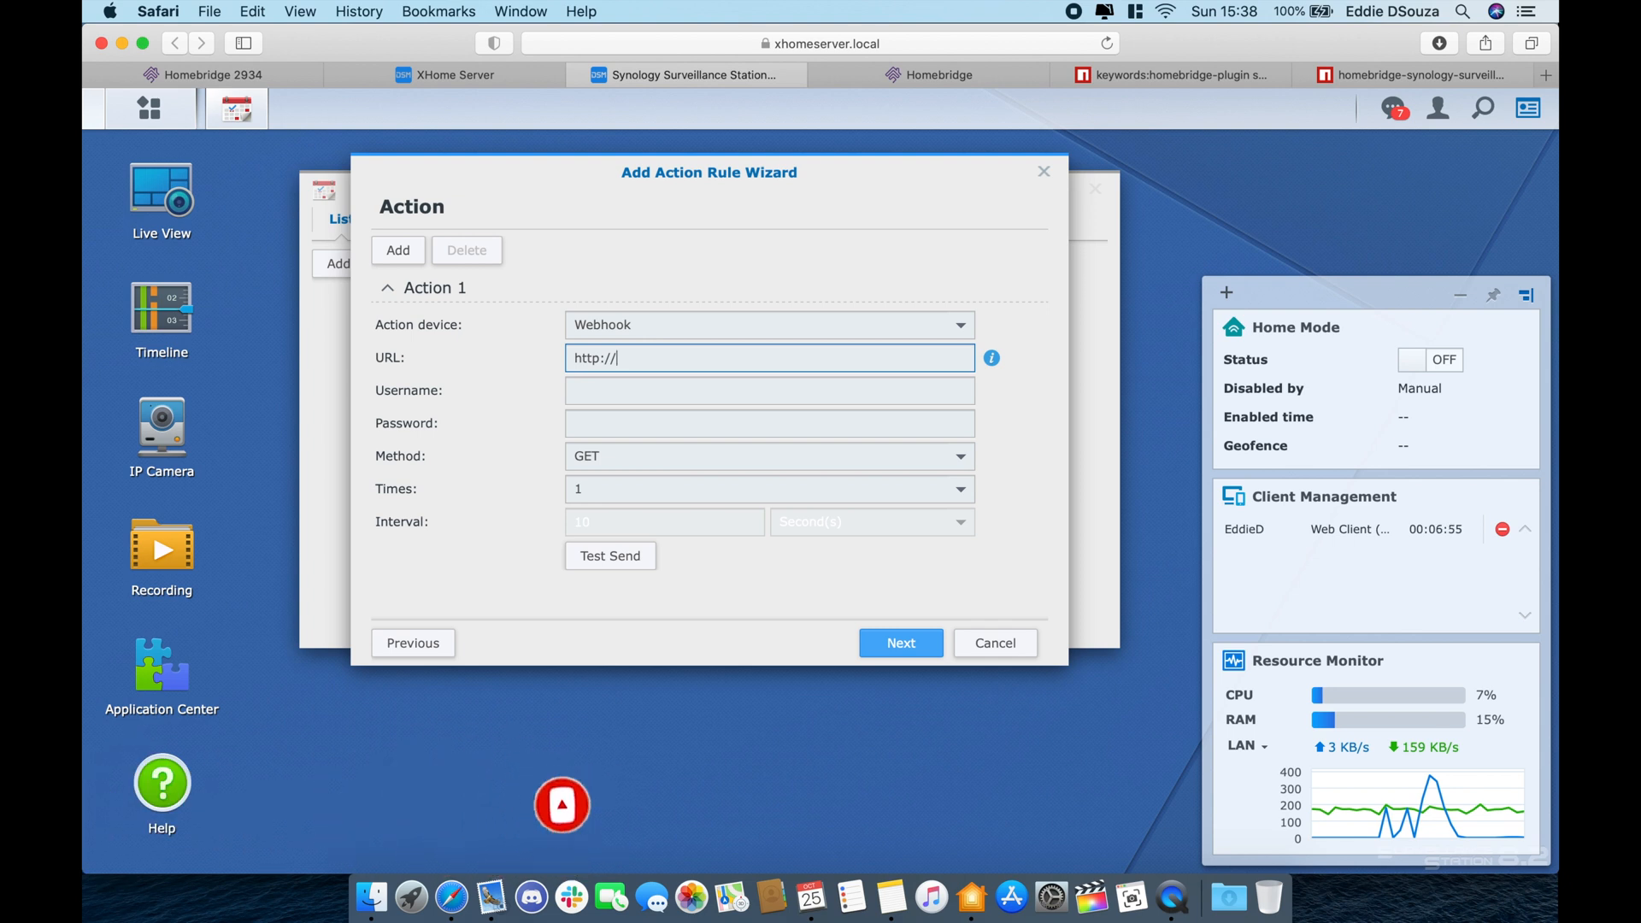
text(192)
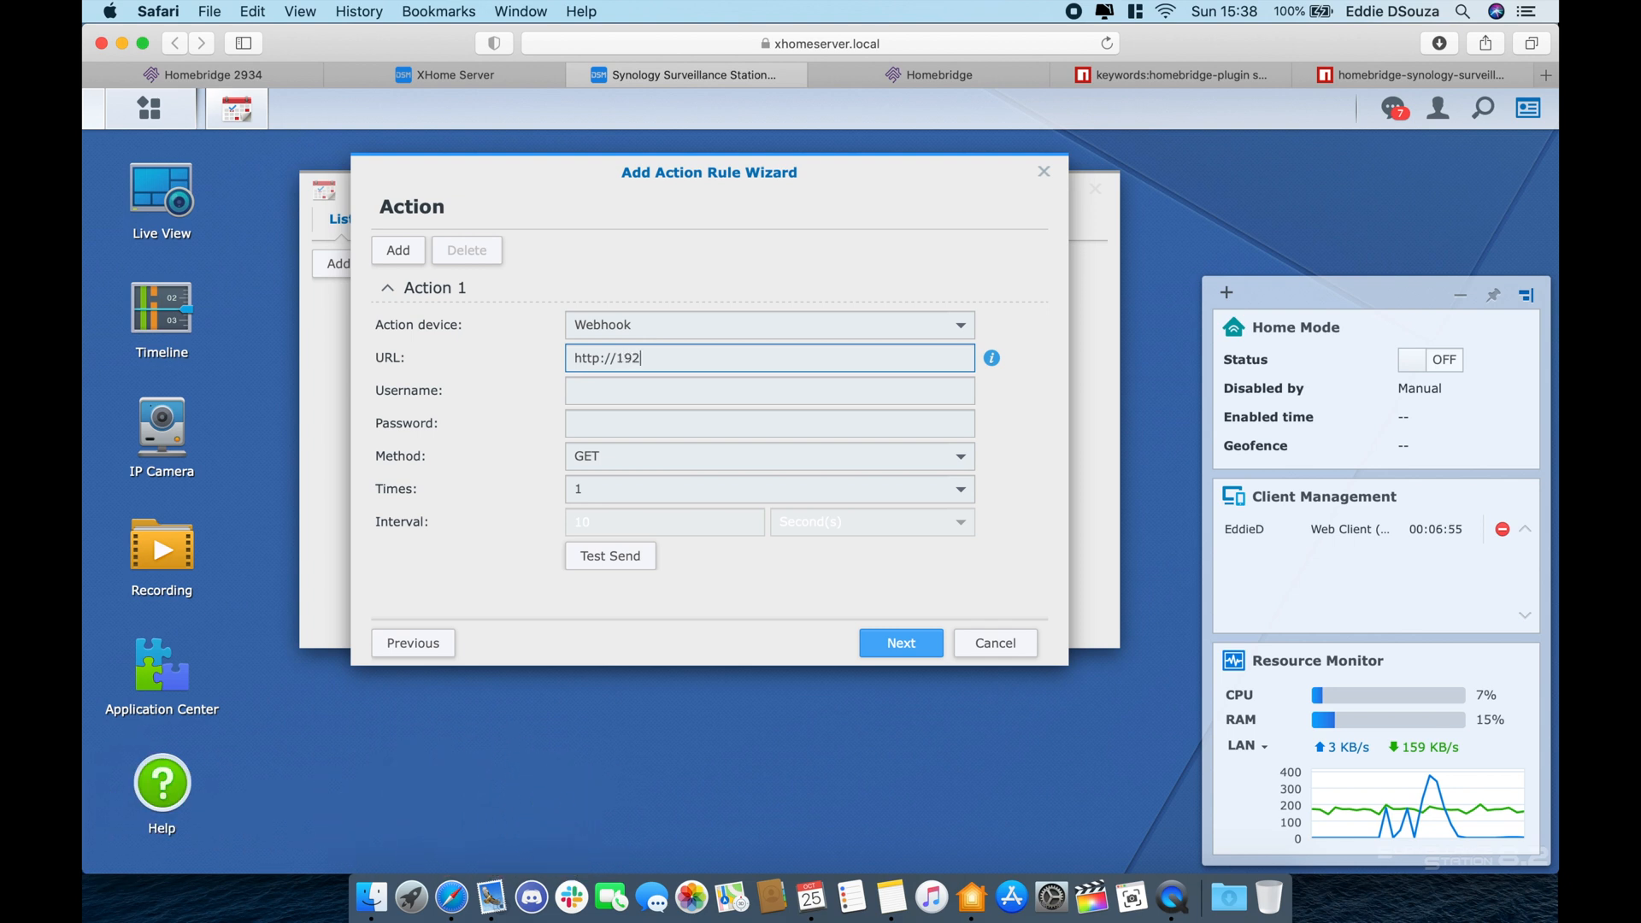
text(.168.86.12:)
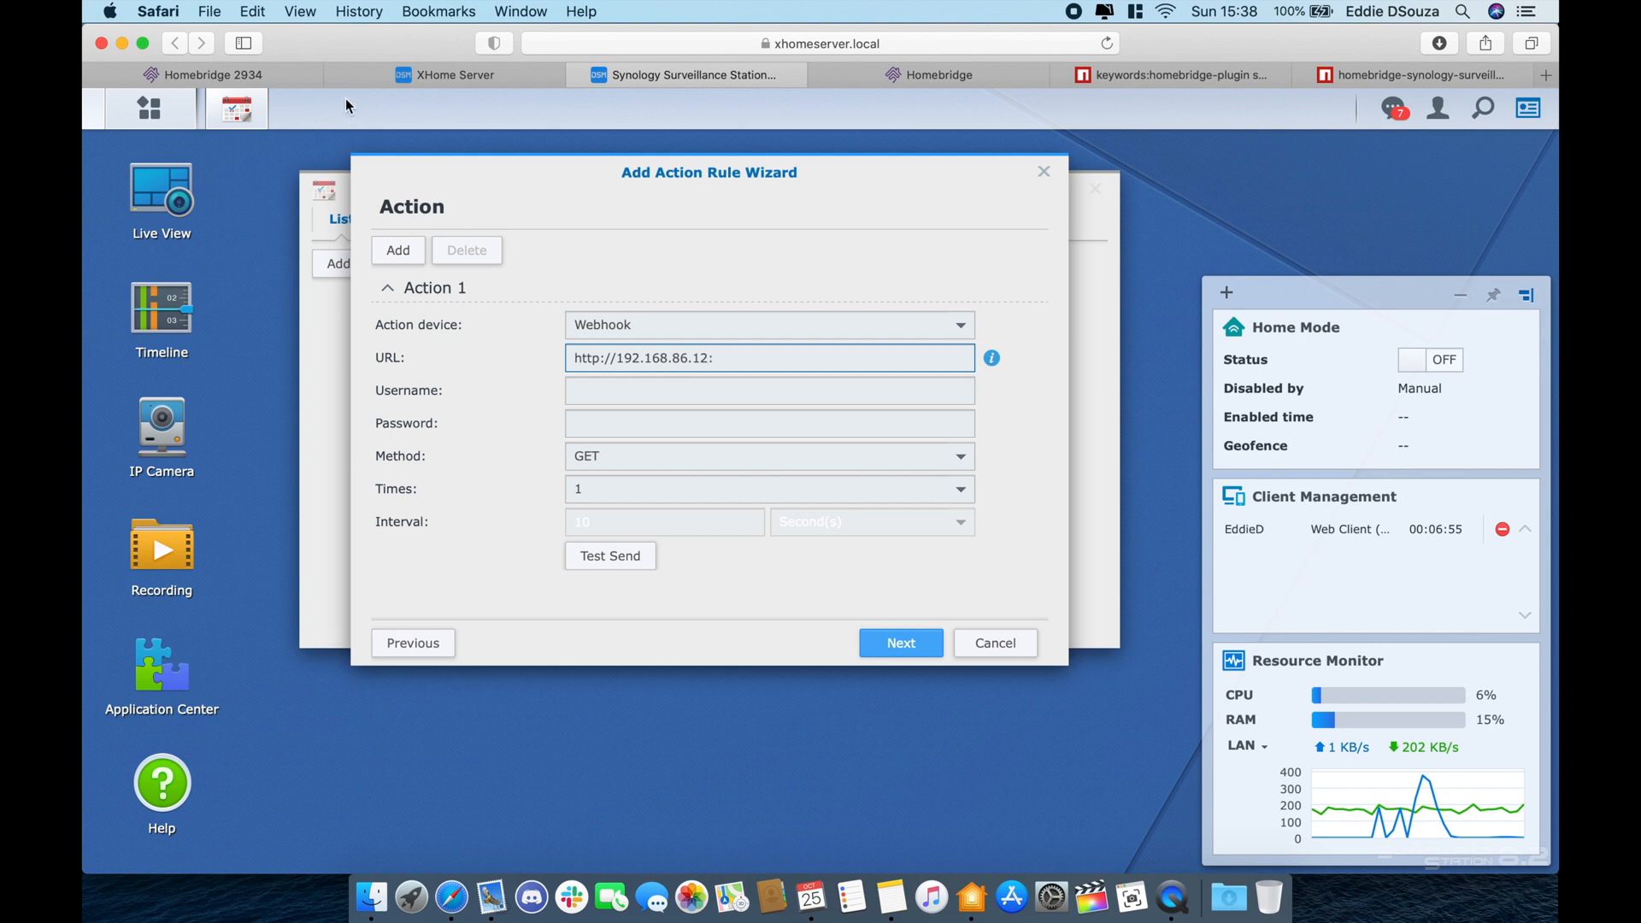
- Copy port 8881 from the Homebridge Synology camera plugin into the URL, then append /?varname=
click(261, 76)
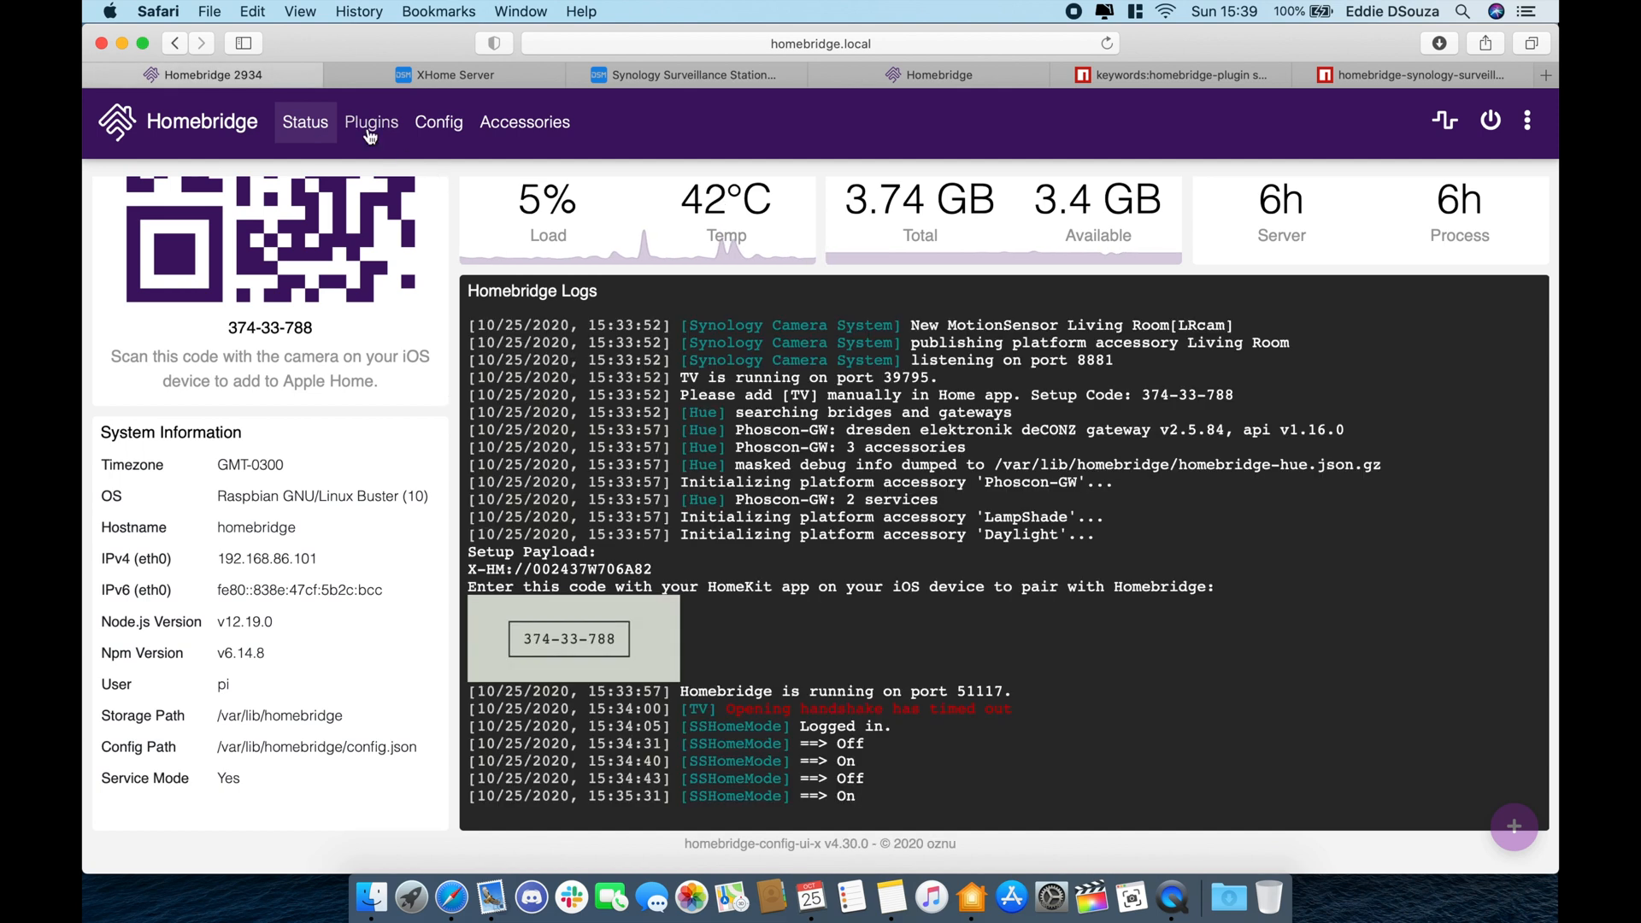
click(371, 122)
scroll(779, 560, down, 3)
scroll(788, 573, down, 4)
click(916, 645)
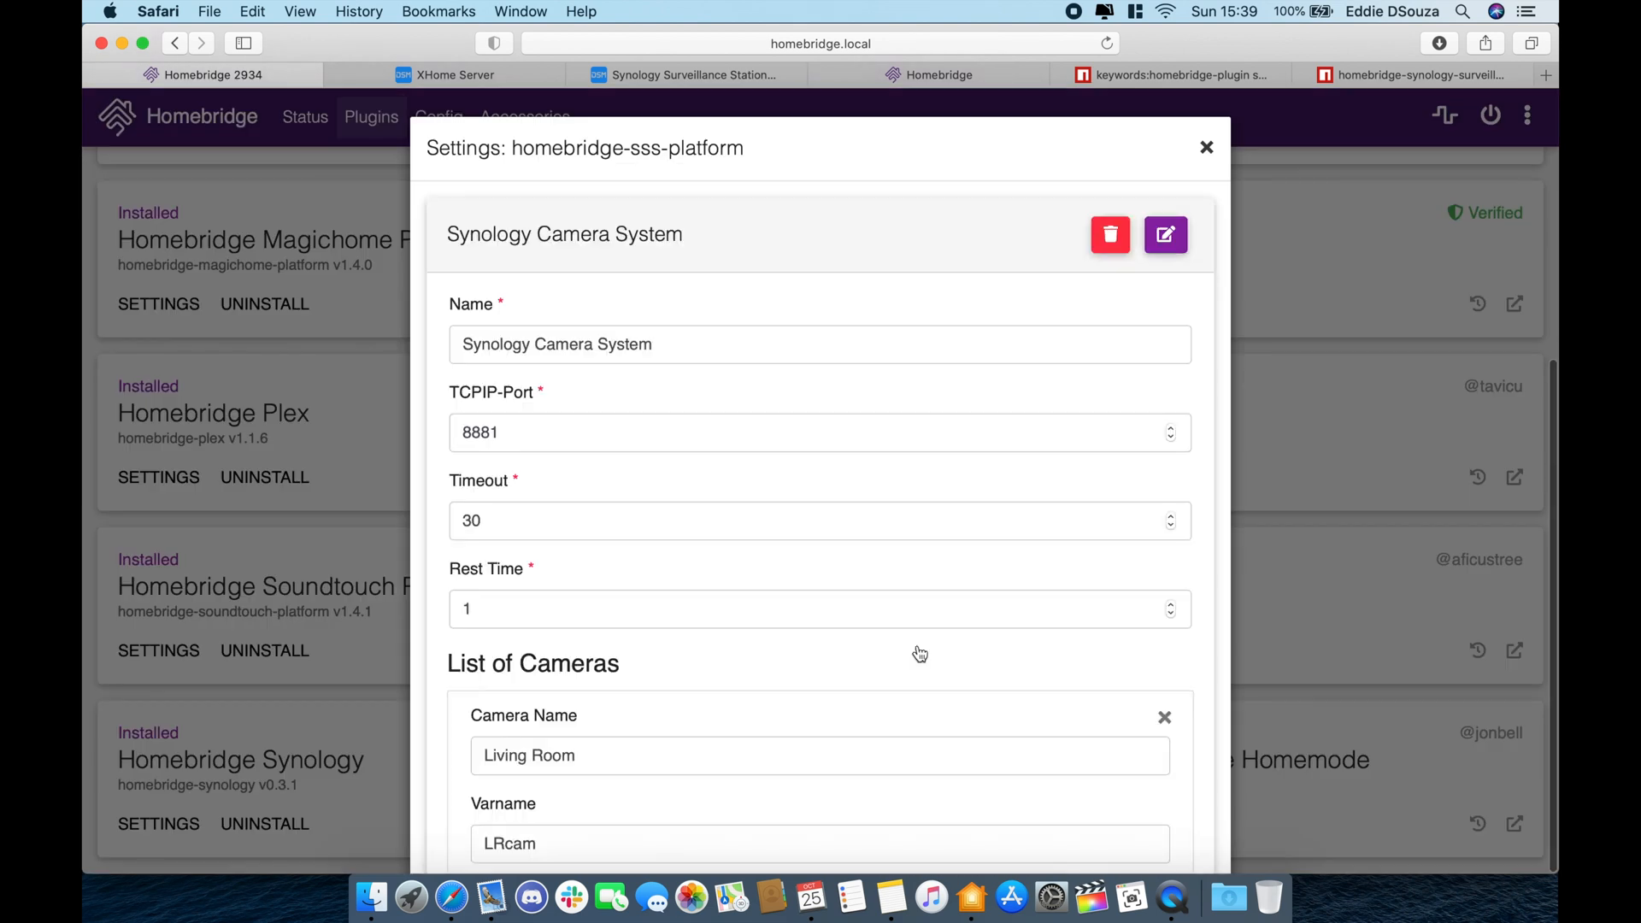
scroll(916, 645, down, 2)
scroll(916, 645, up, 1)
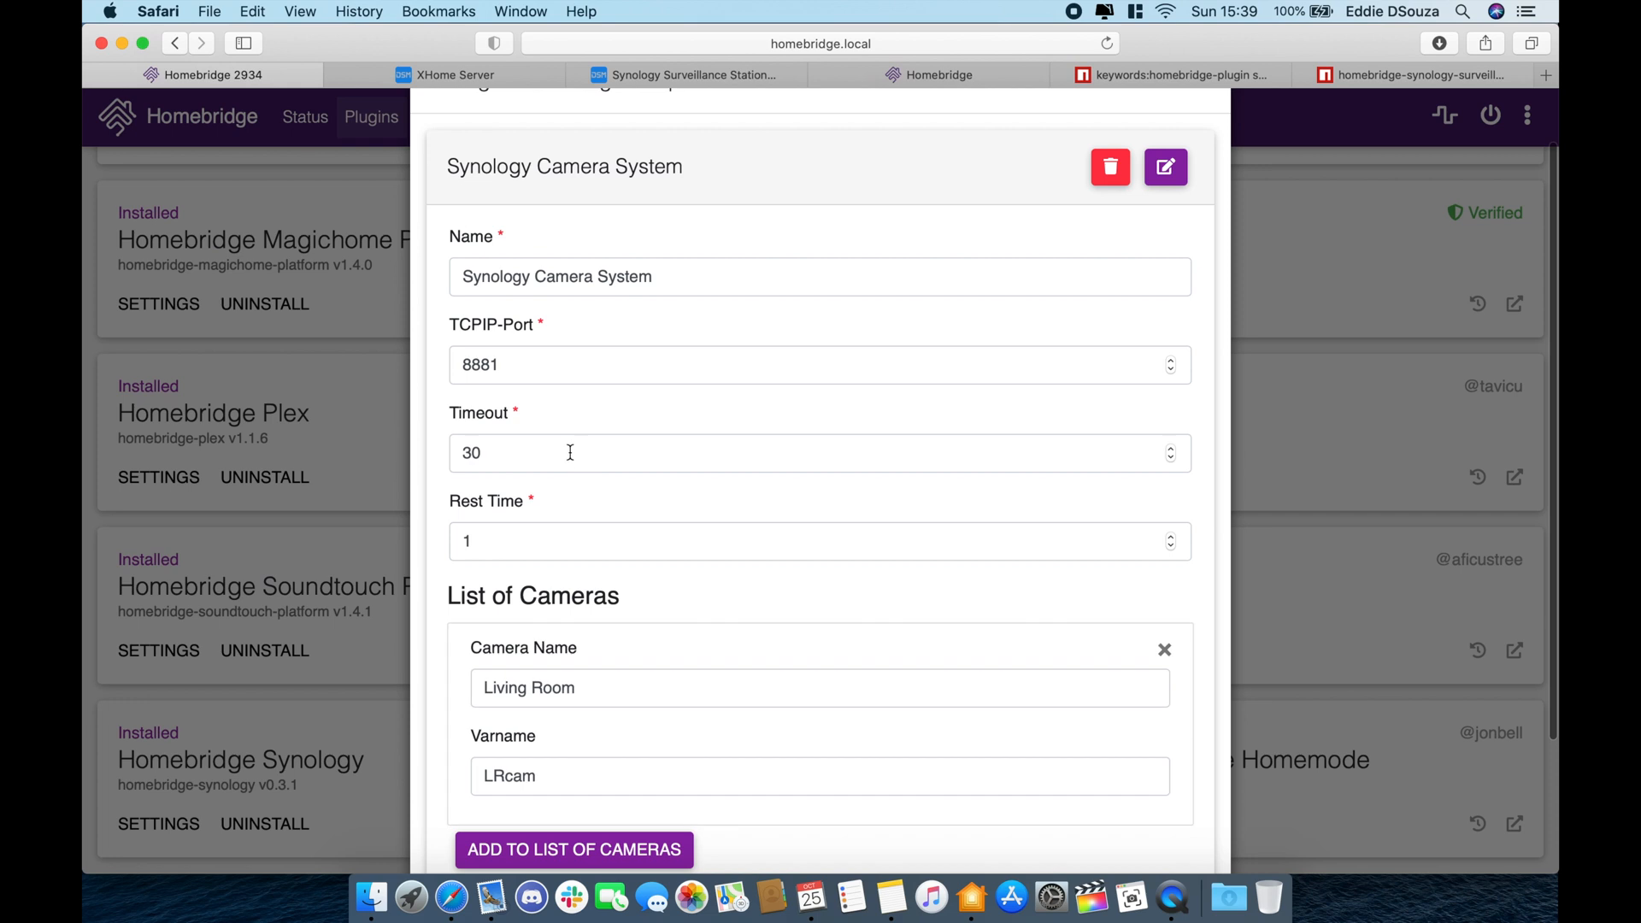
double_click(495, 367)
key(super+c)
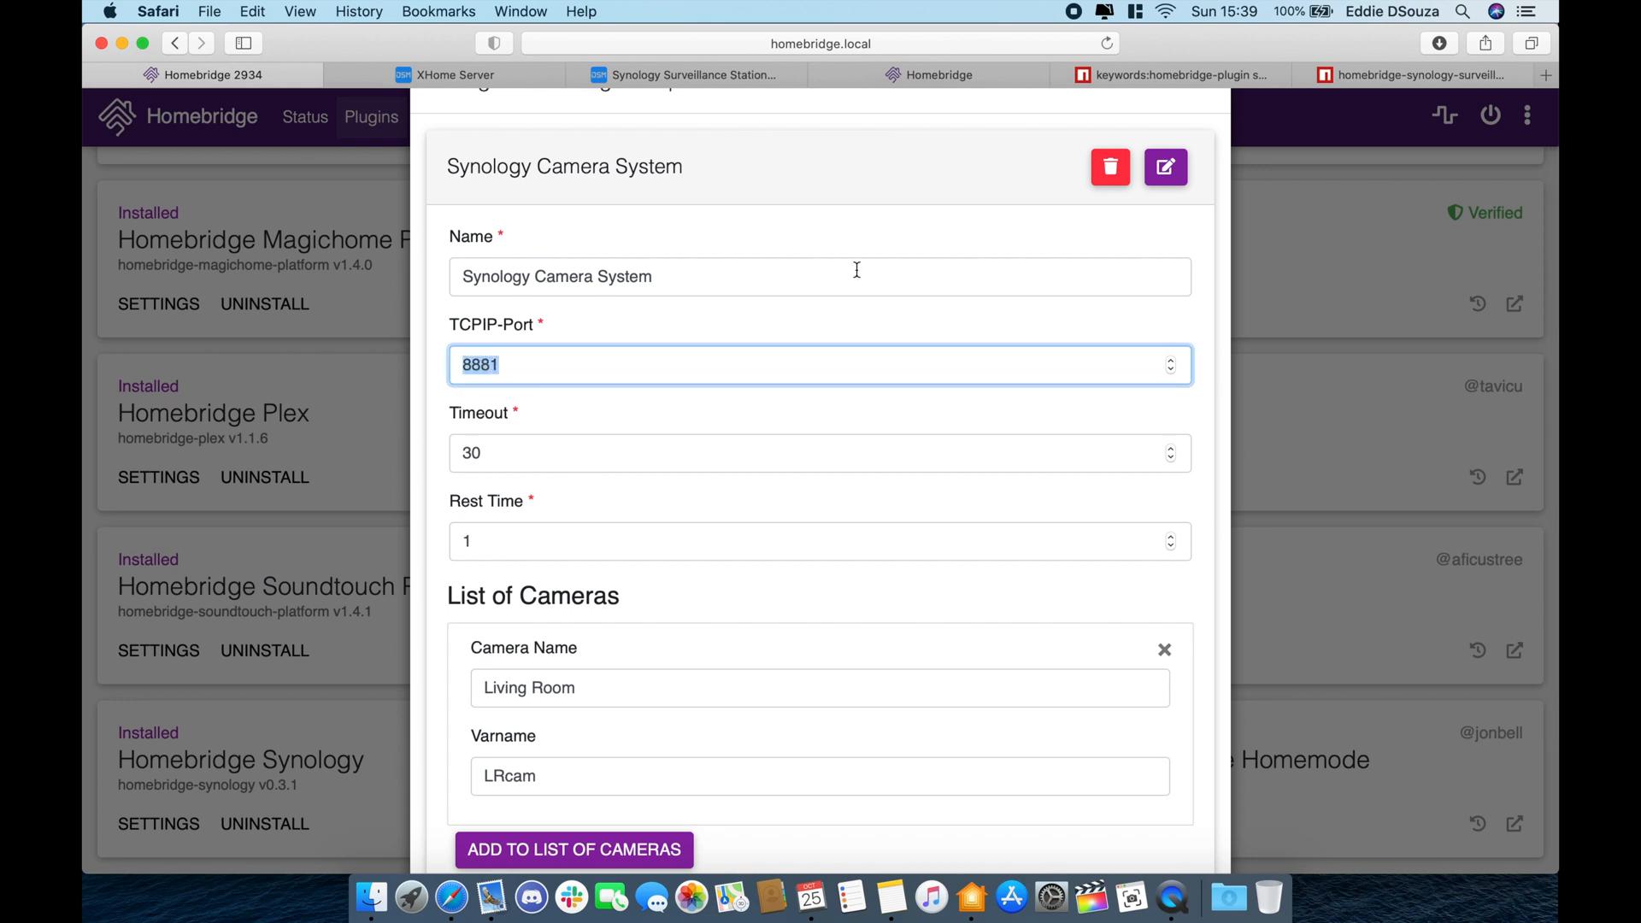
click(797, 77)
key(super+v)
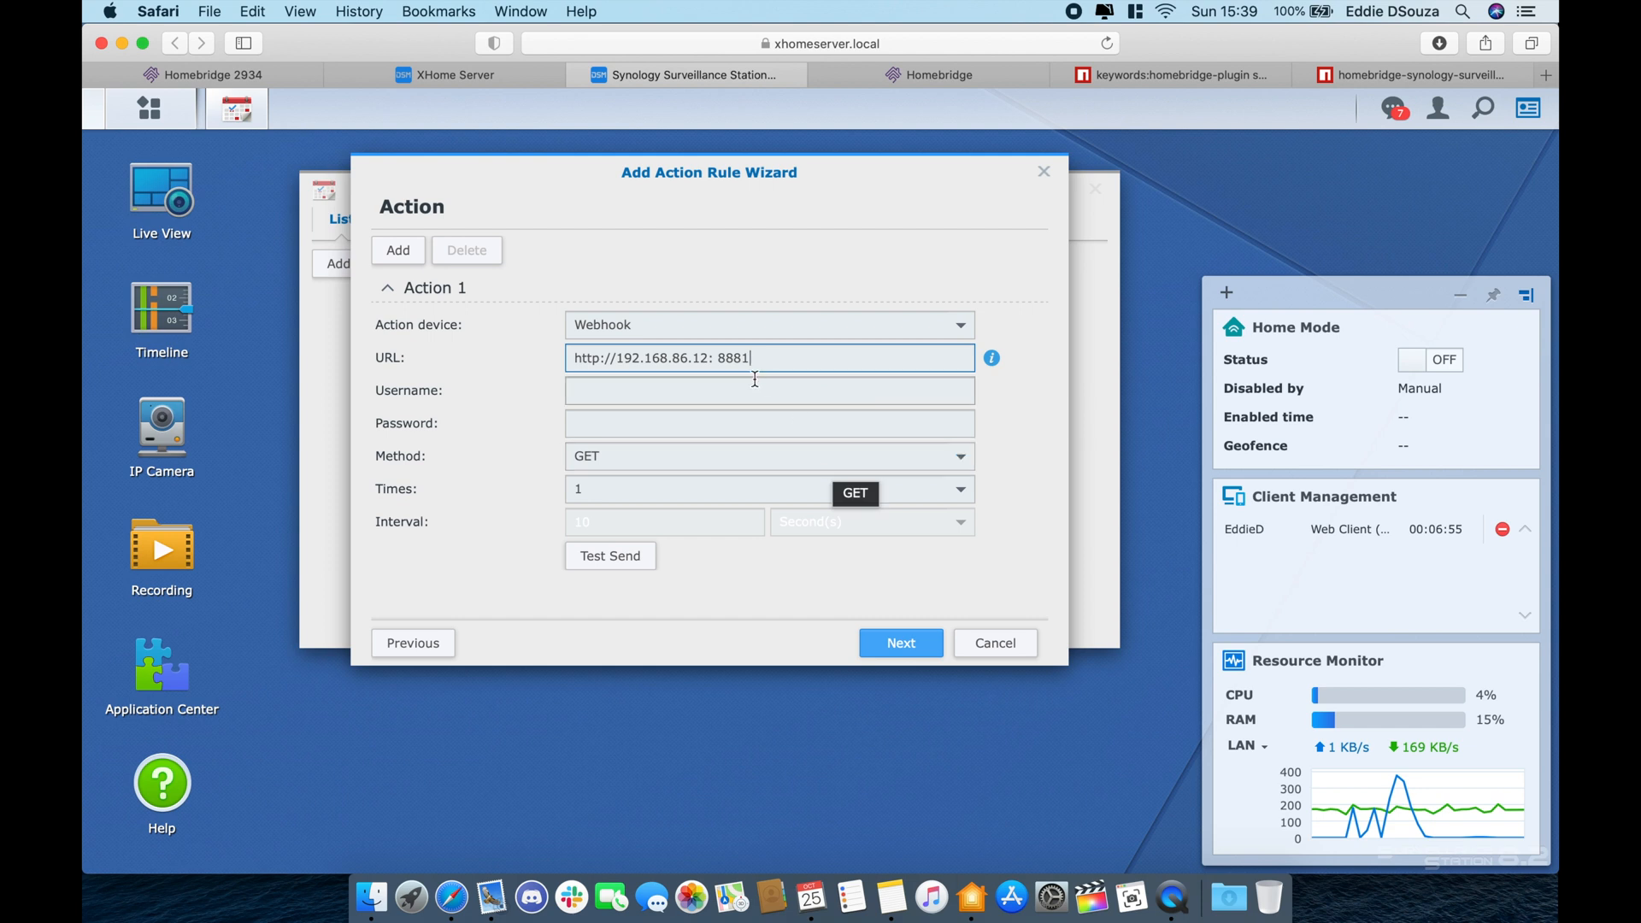
click(720, 359)
key(BackSpace)
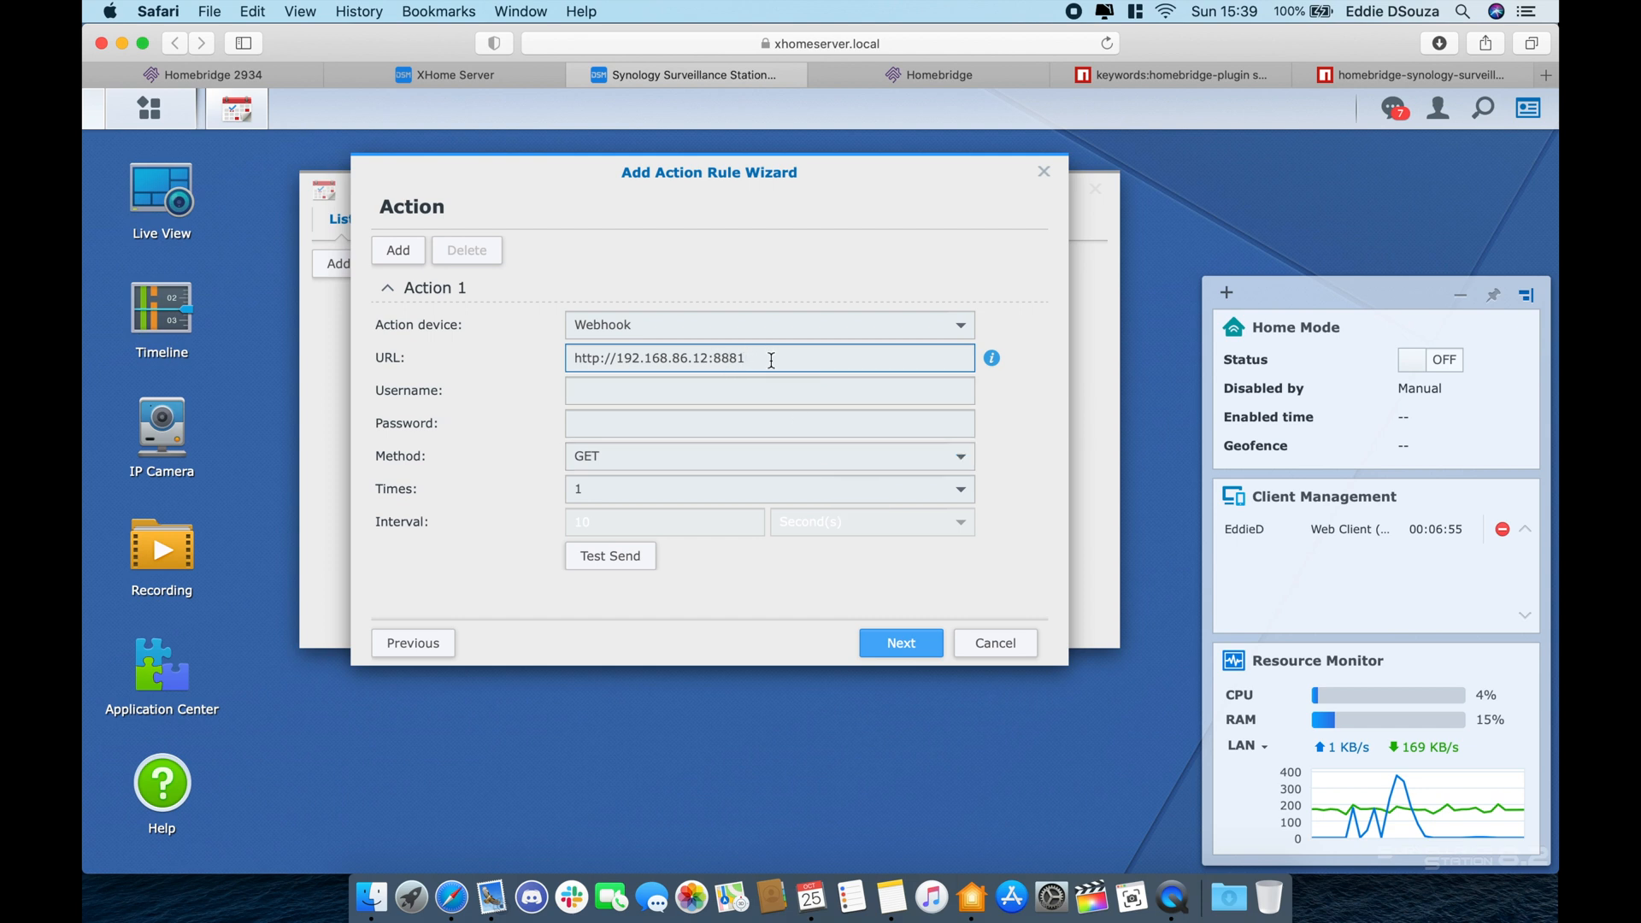
click(771, 359)
text(/?varname=)
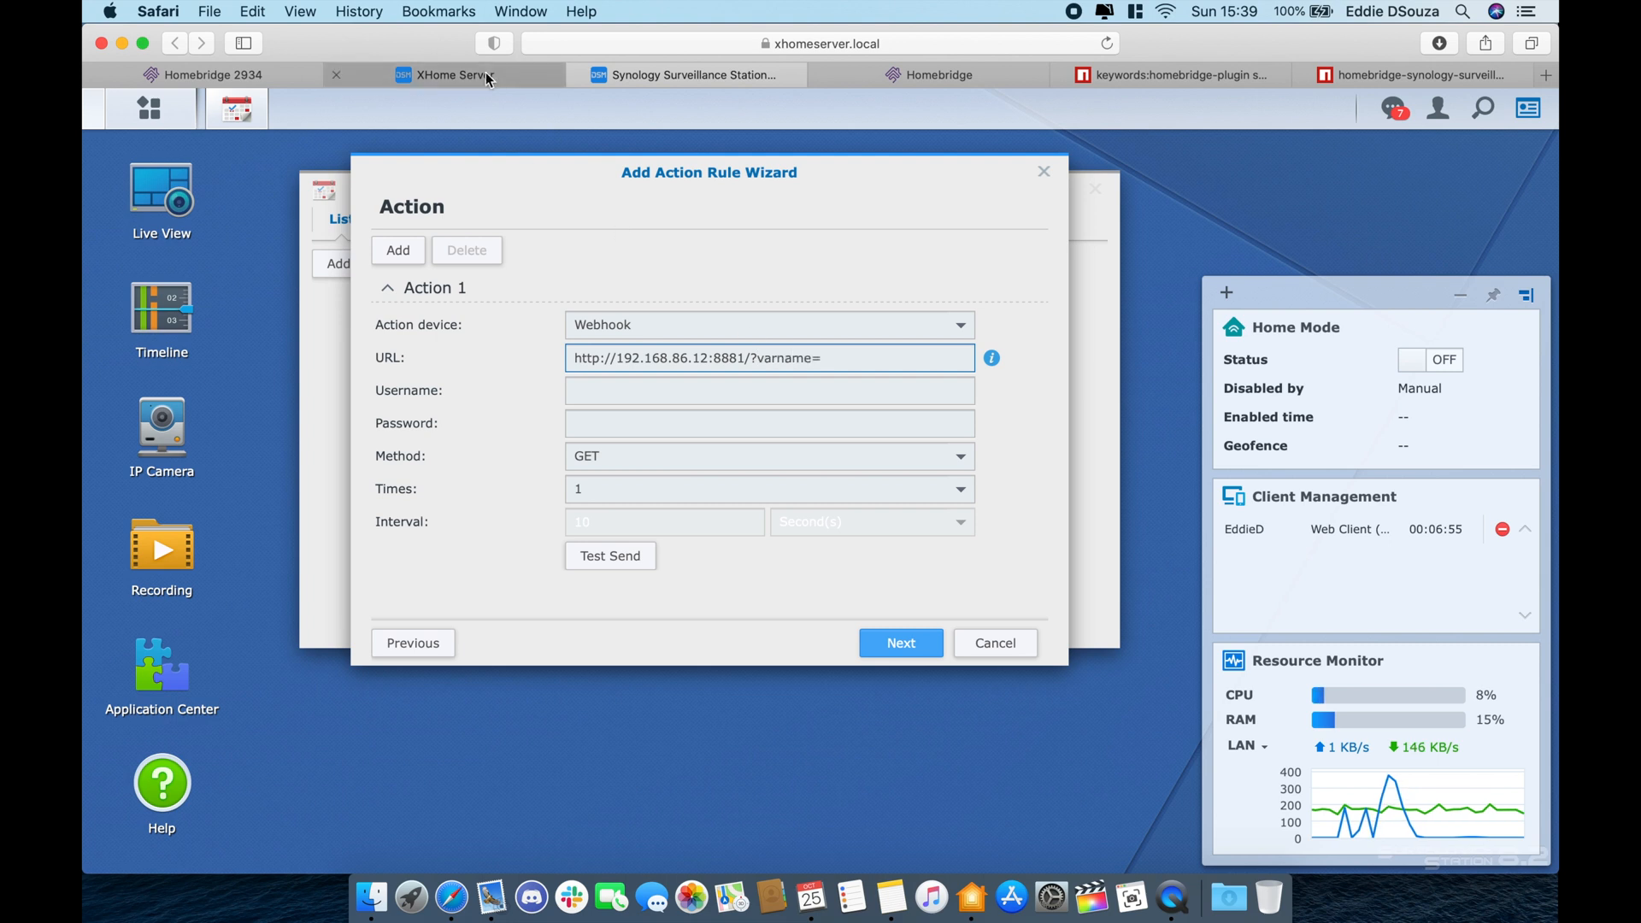
- Finish the webhook URL with the plugin's varname LRcam
click(286, 75)
scroll(620, 637, down, 2)
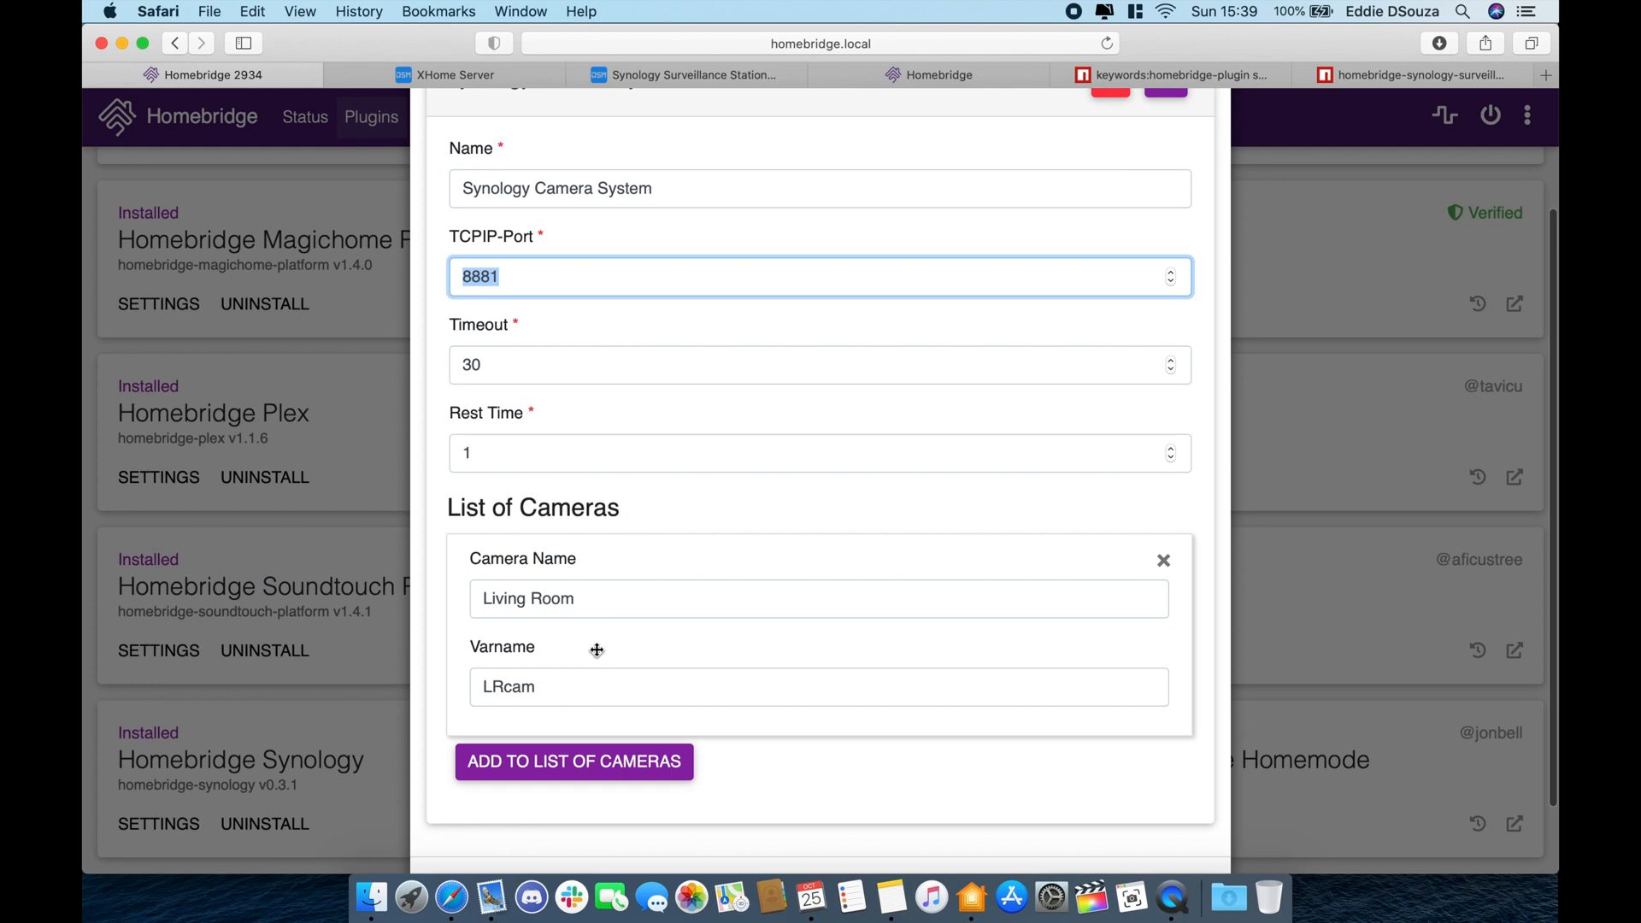
double_click(497, 689)
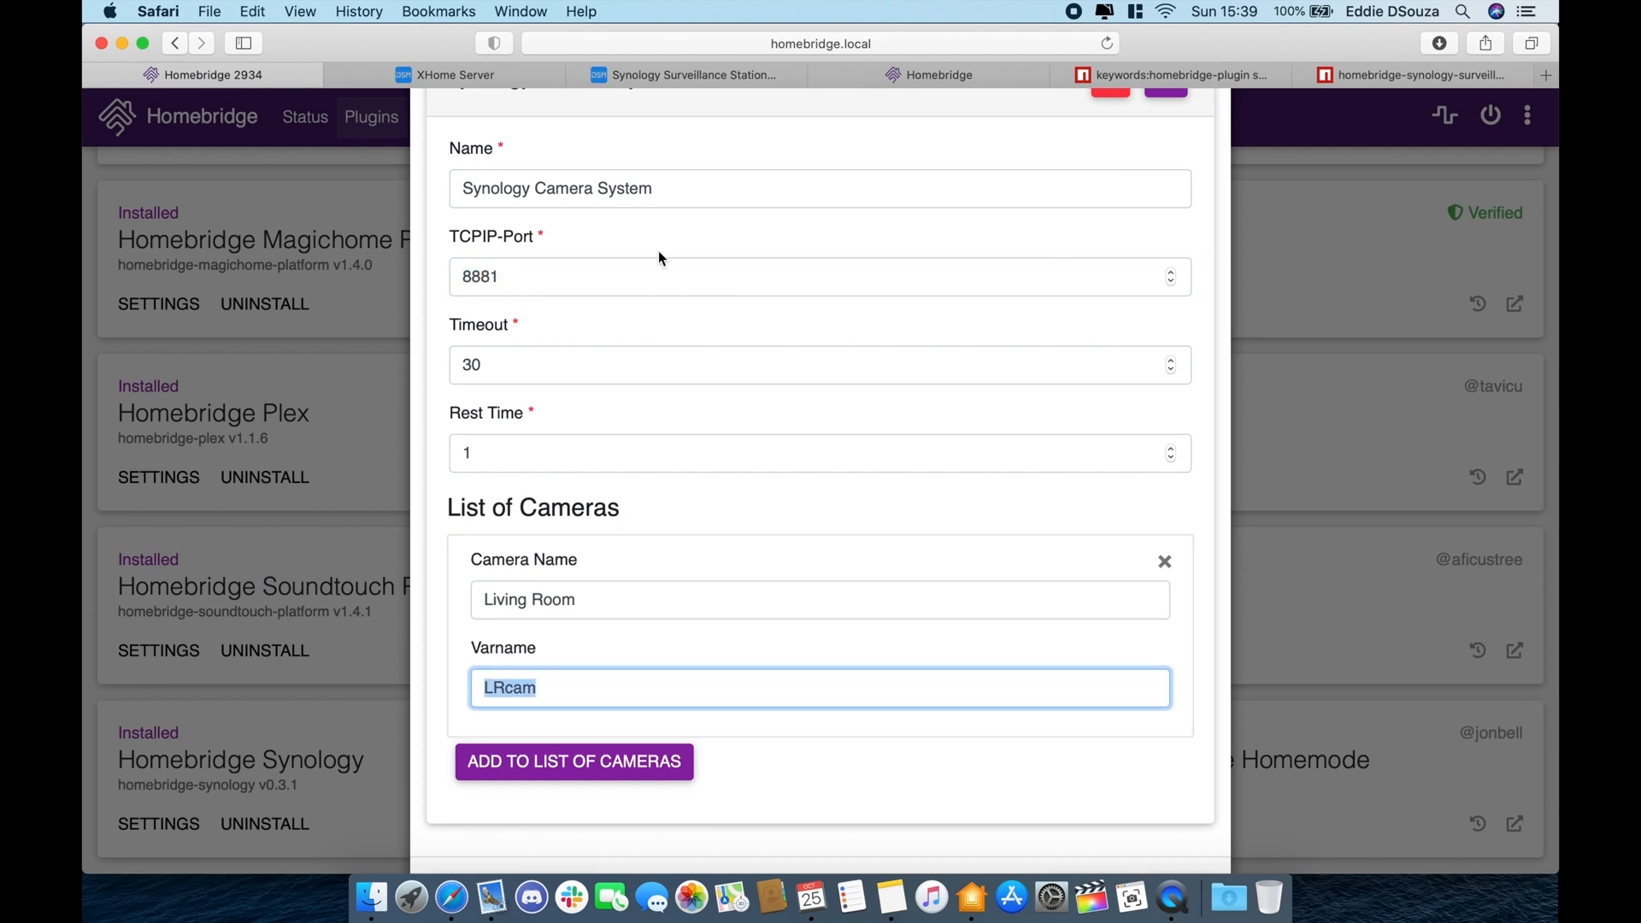
click(916, 79)
click(736, 74)
text(LRcam)
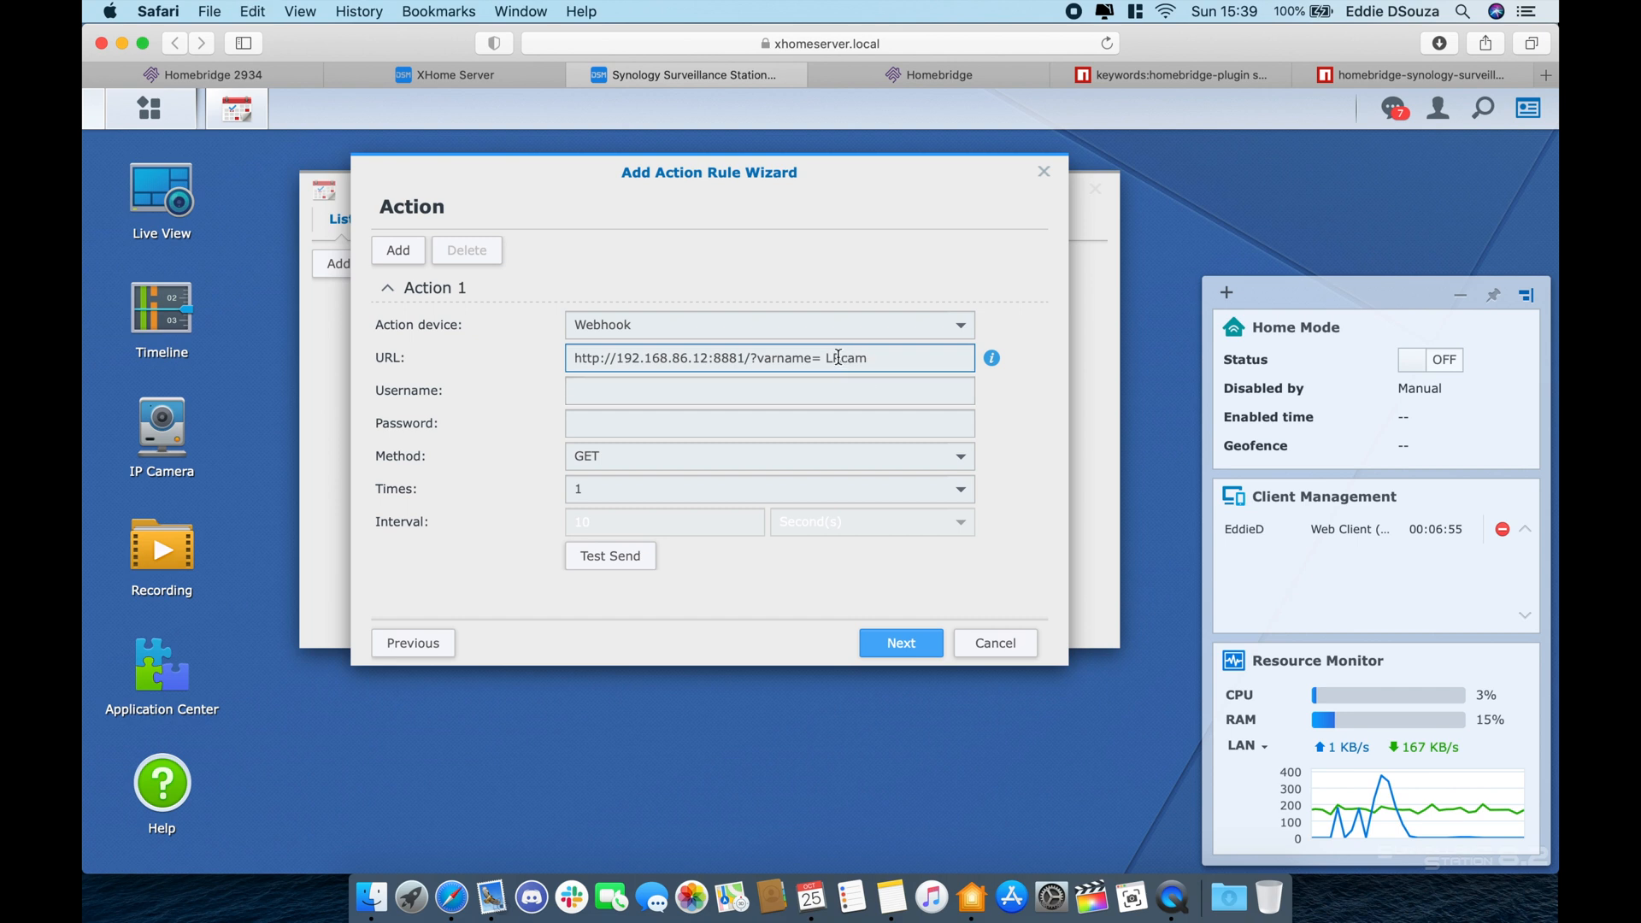
click(830, 357)
key(BackSpace)
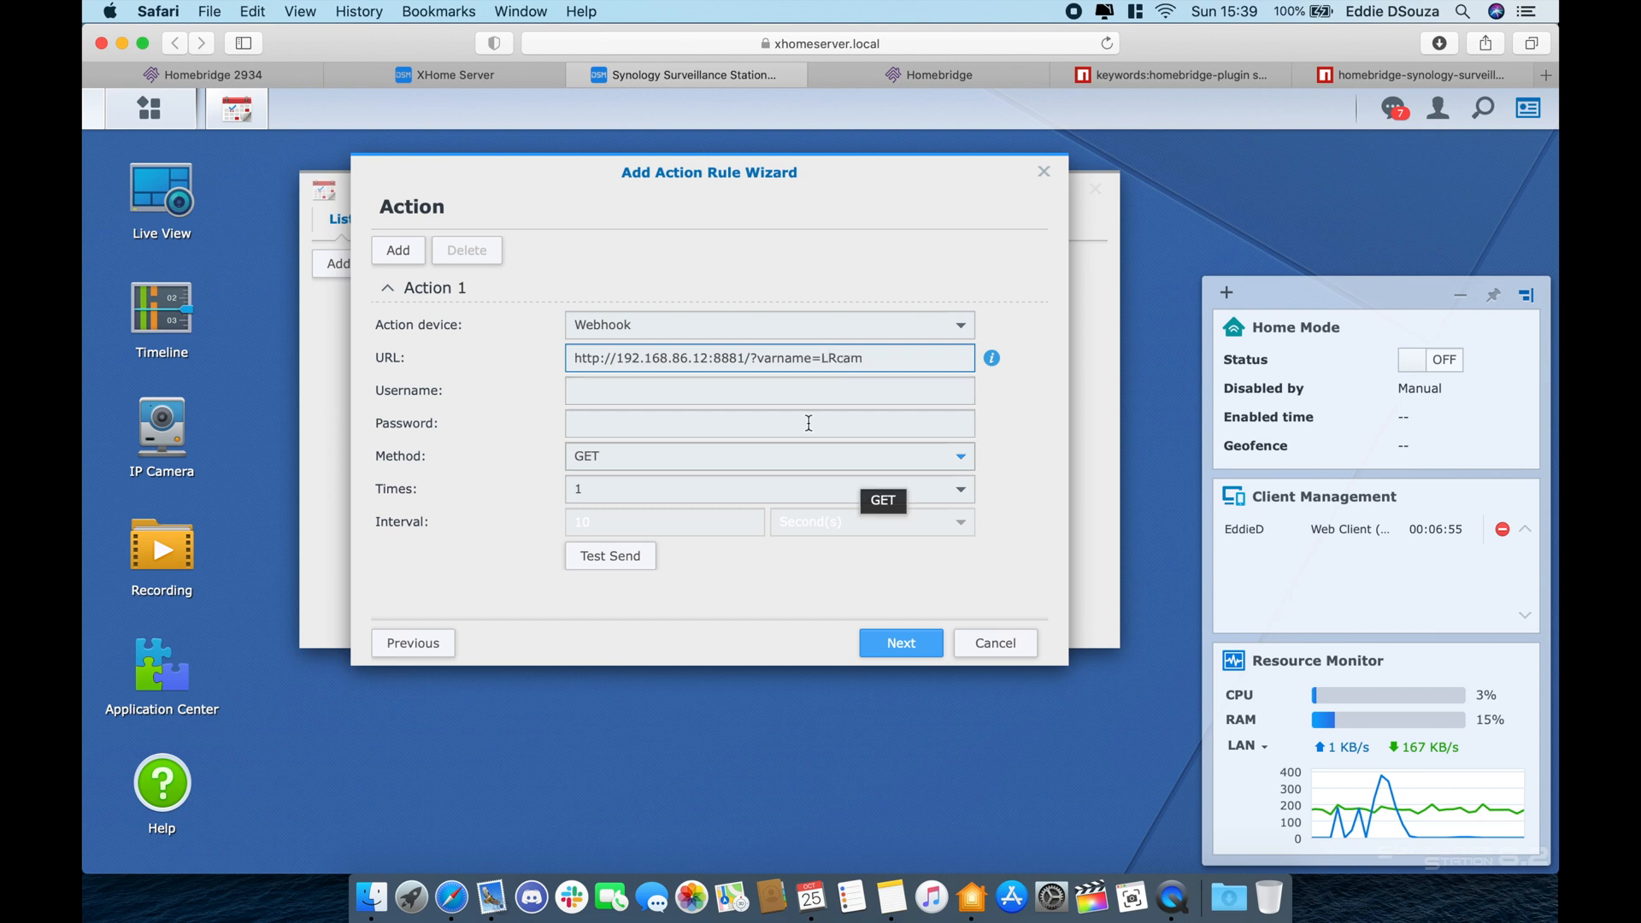
click(767, 391)
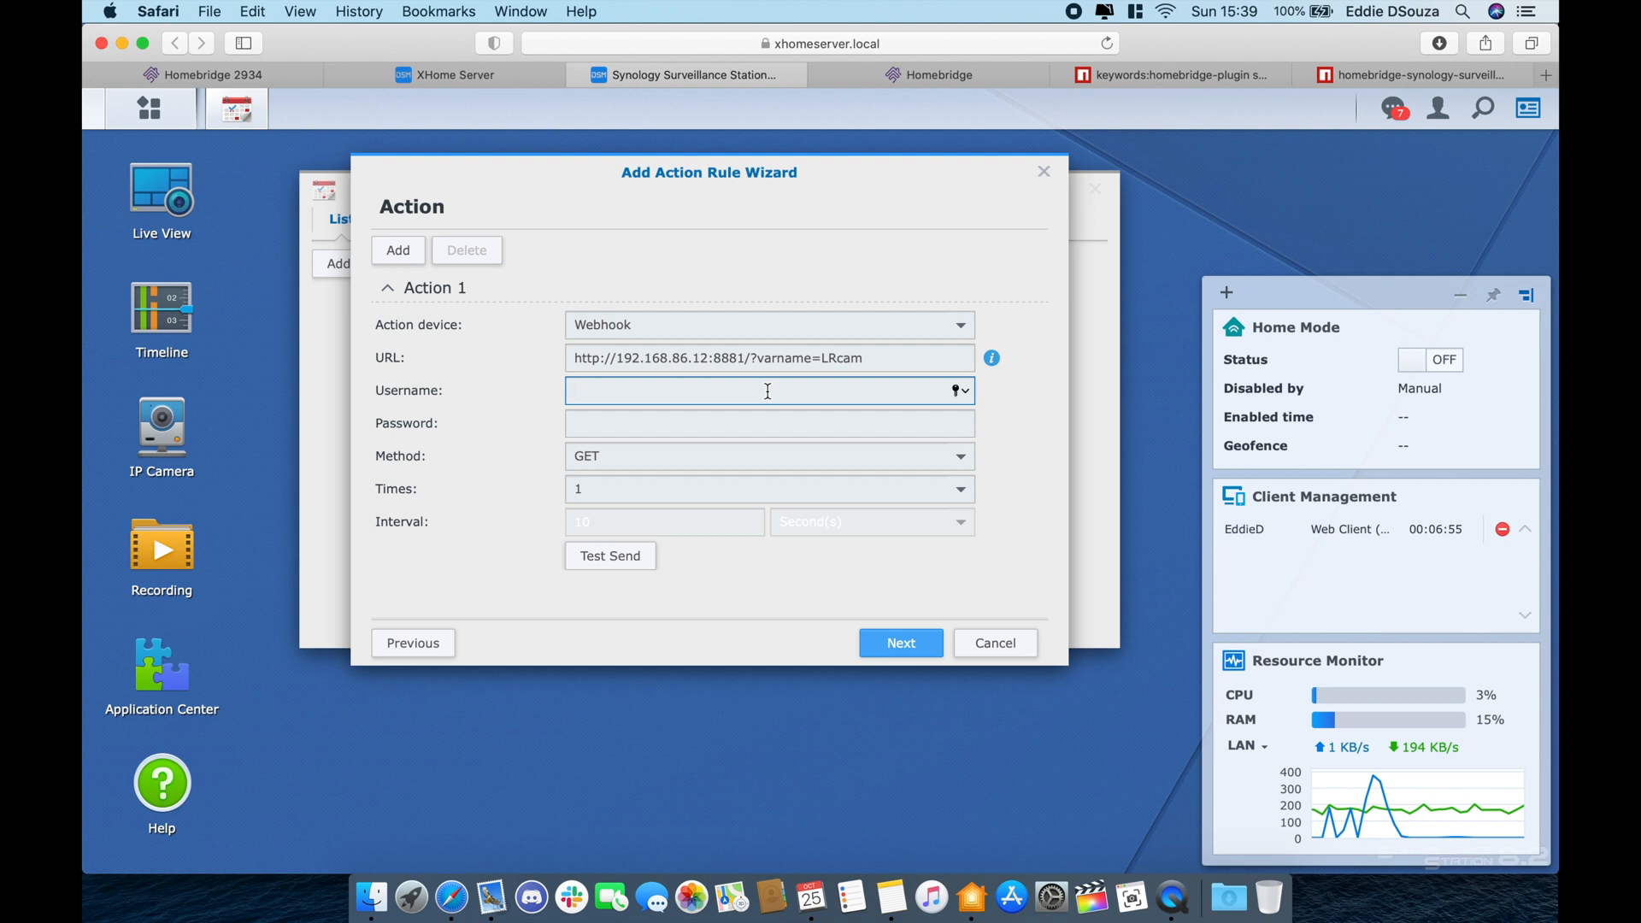
- Enter the webhook's username and password and run a test send, which fails
text(admin)
key(Tab)
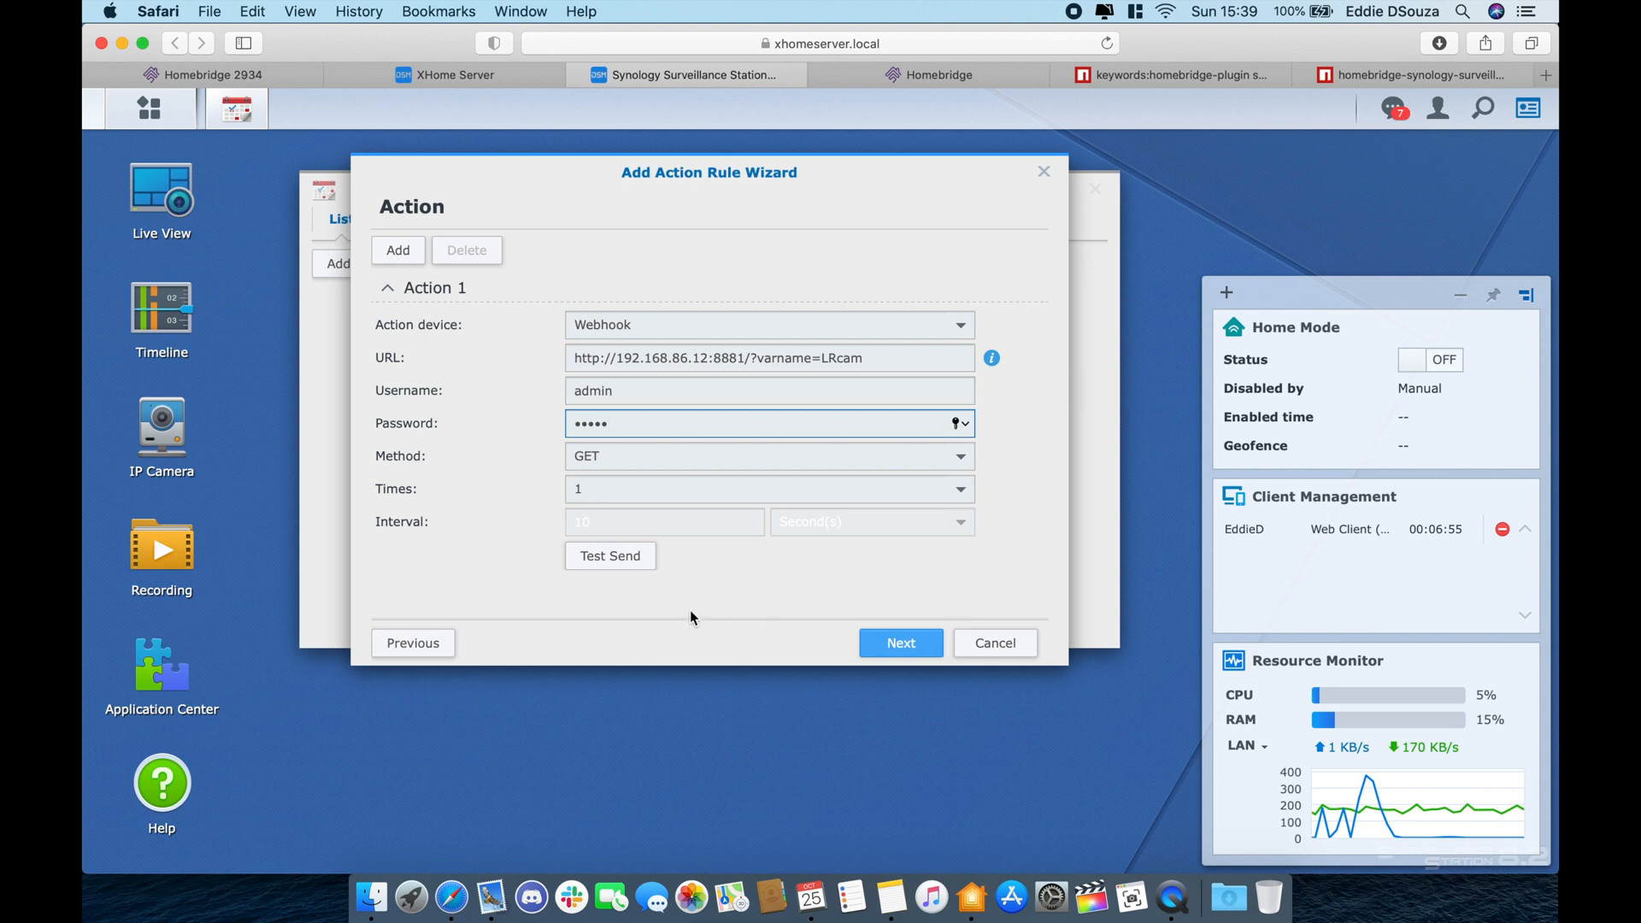
click(626, 556)
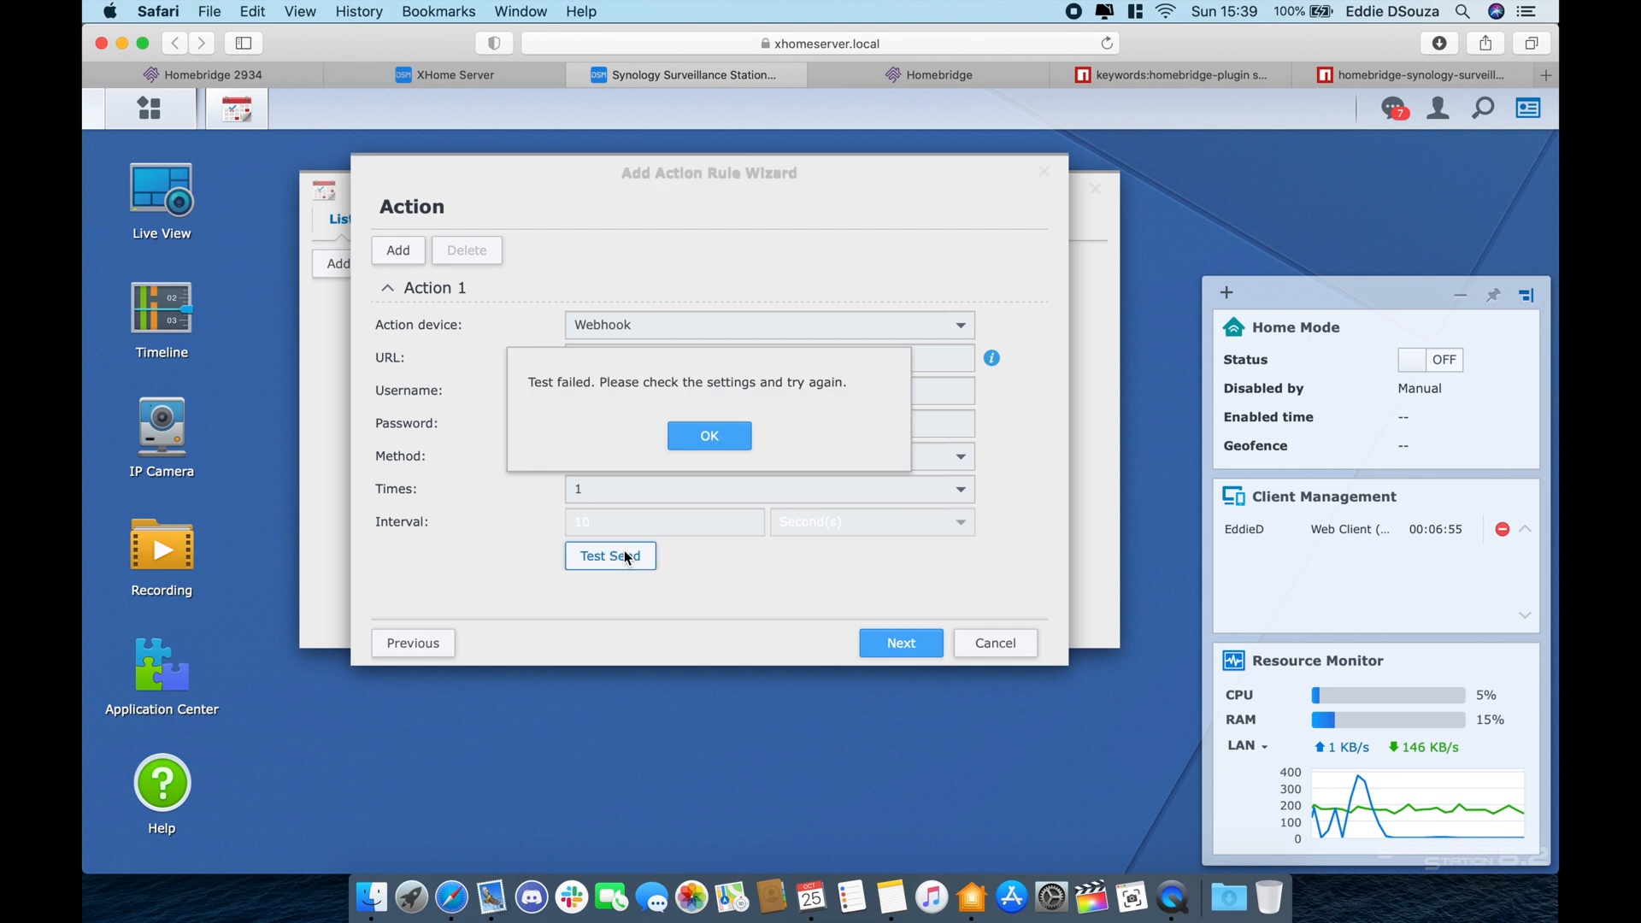
click(735, 440)
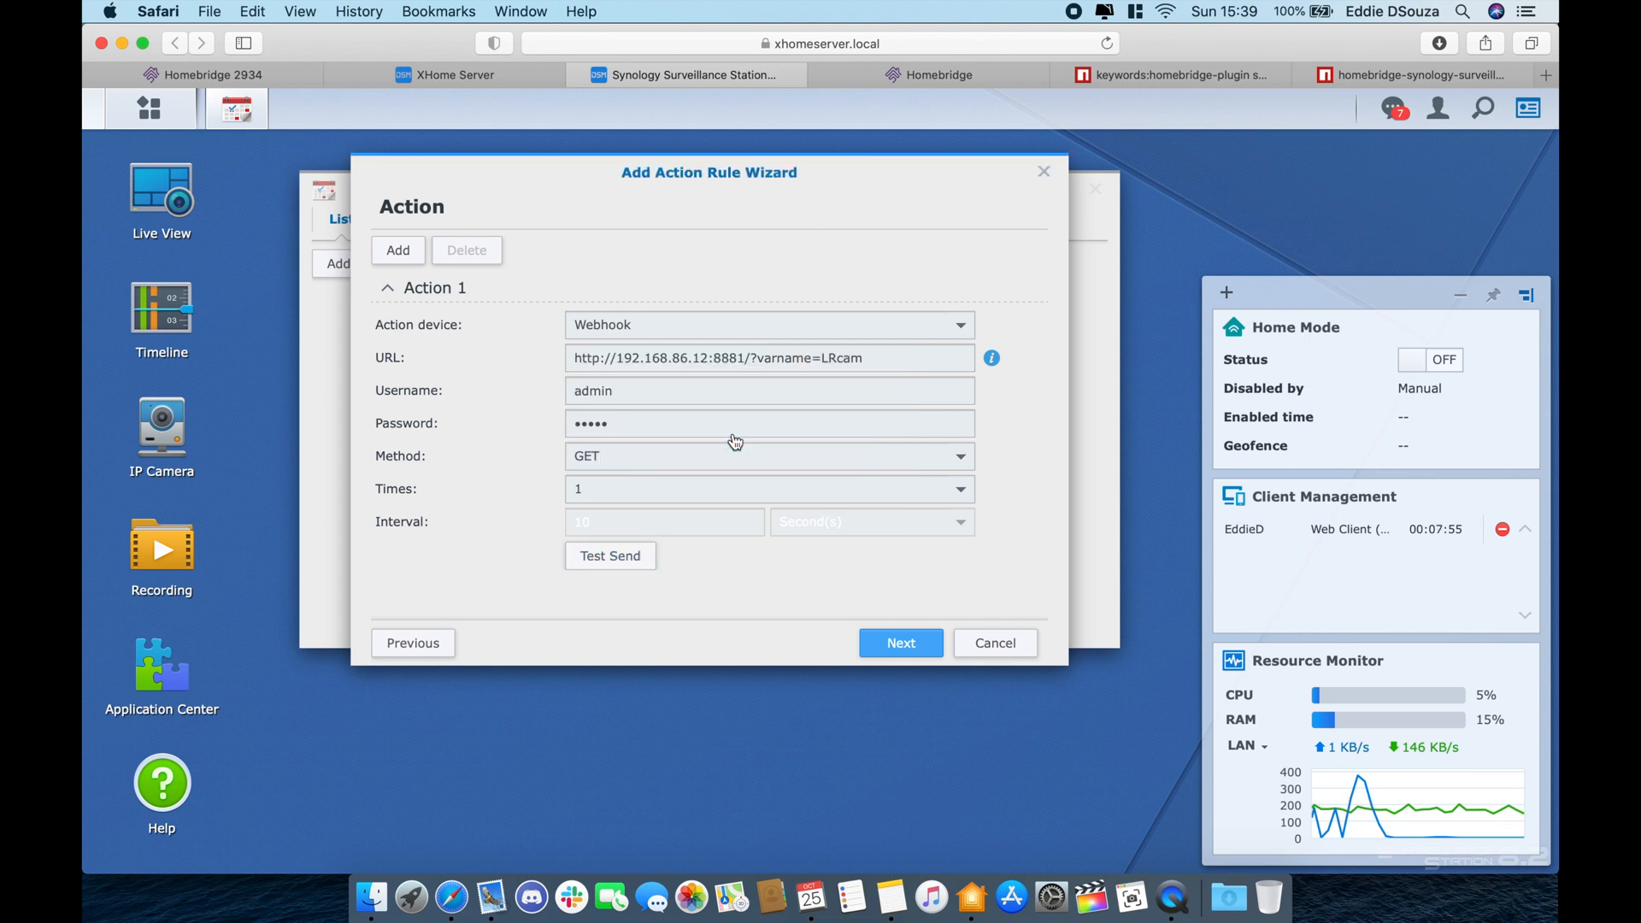
- Correct the URL's IP to 192.168.86.101 and re-test the webhook successfully
click(890, 348)
key(super+Left)
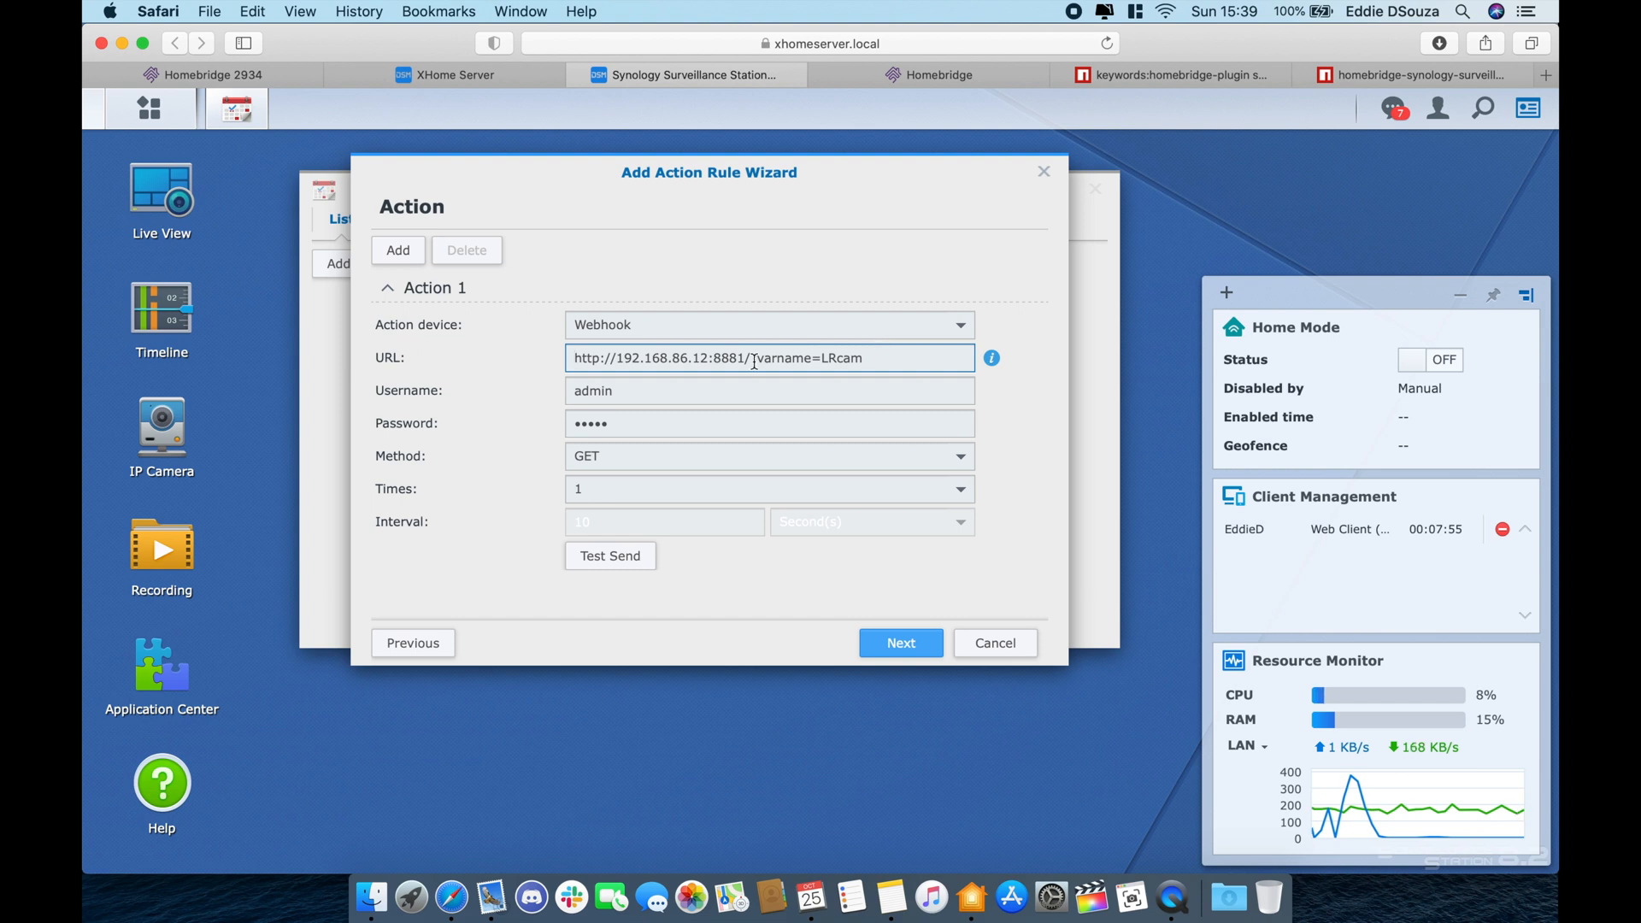
key(BackSpace)
text(01)
click(639, 558)
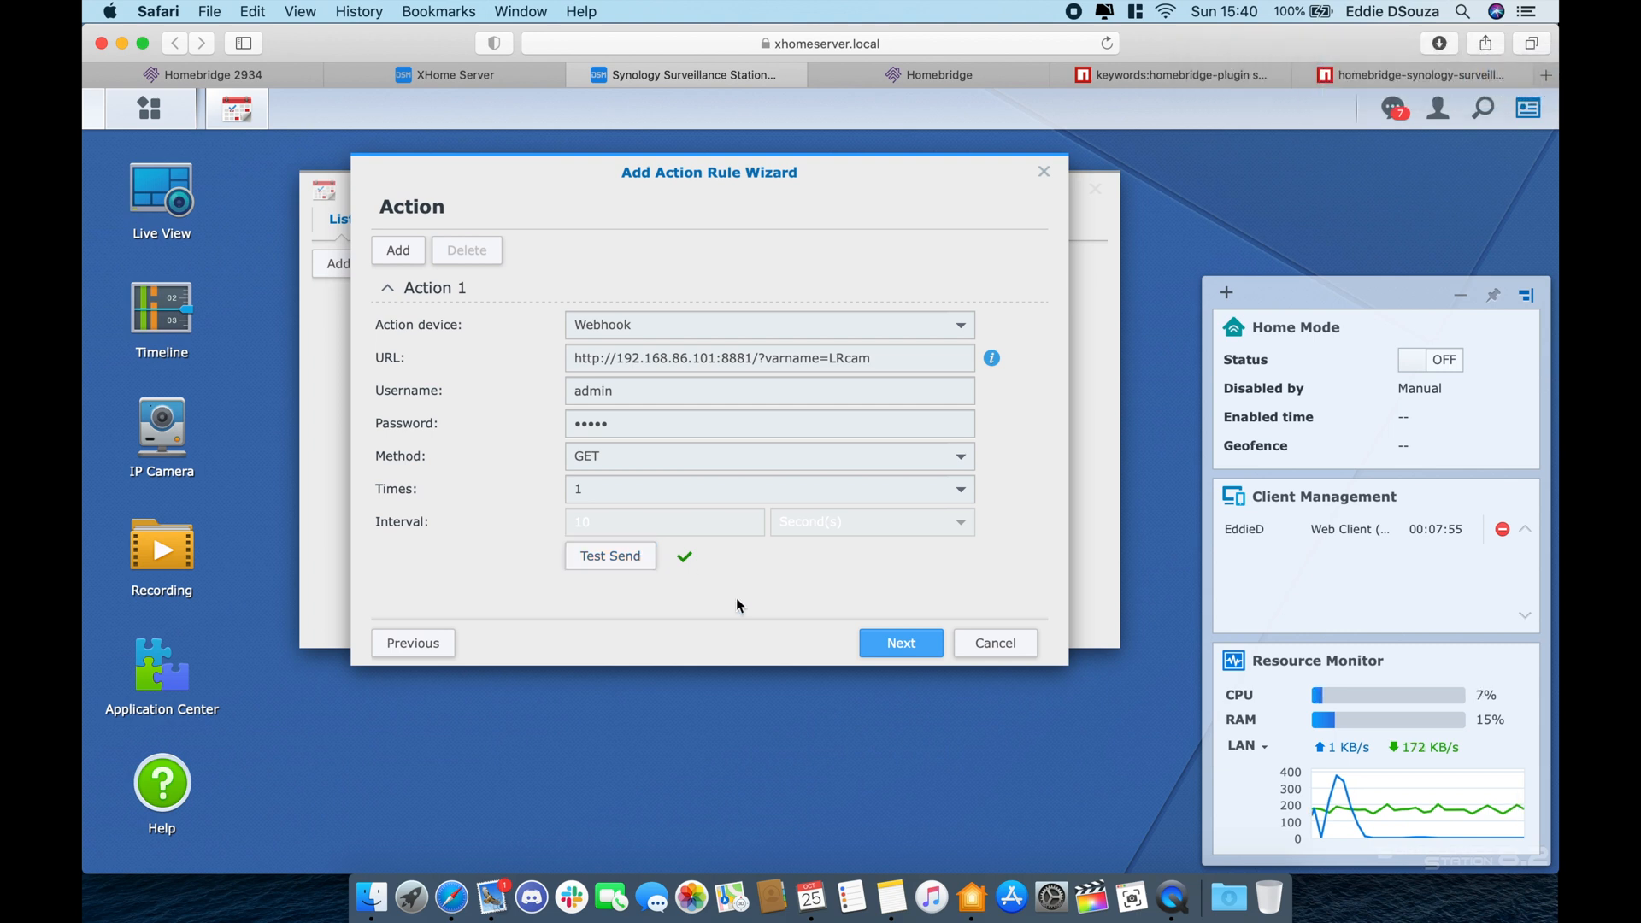
- Accept the all-week schedule, finish the living room rule, and return to the Homebridge tab
click(896, 641)
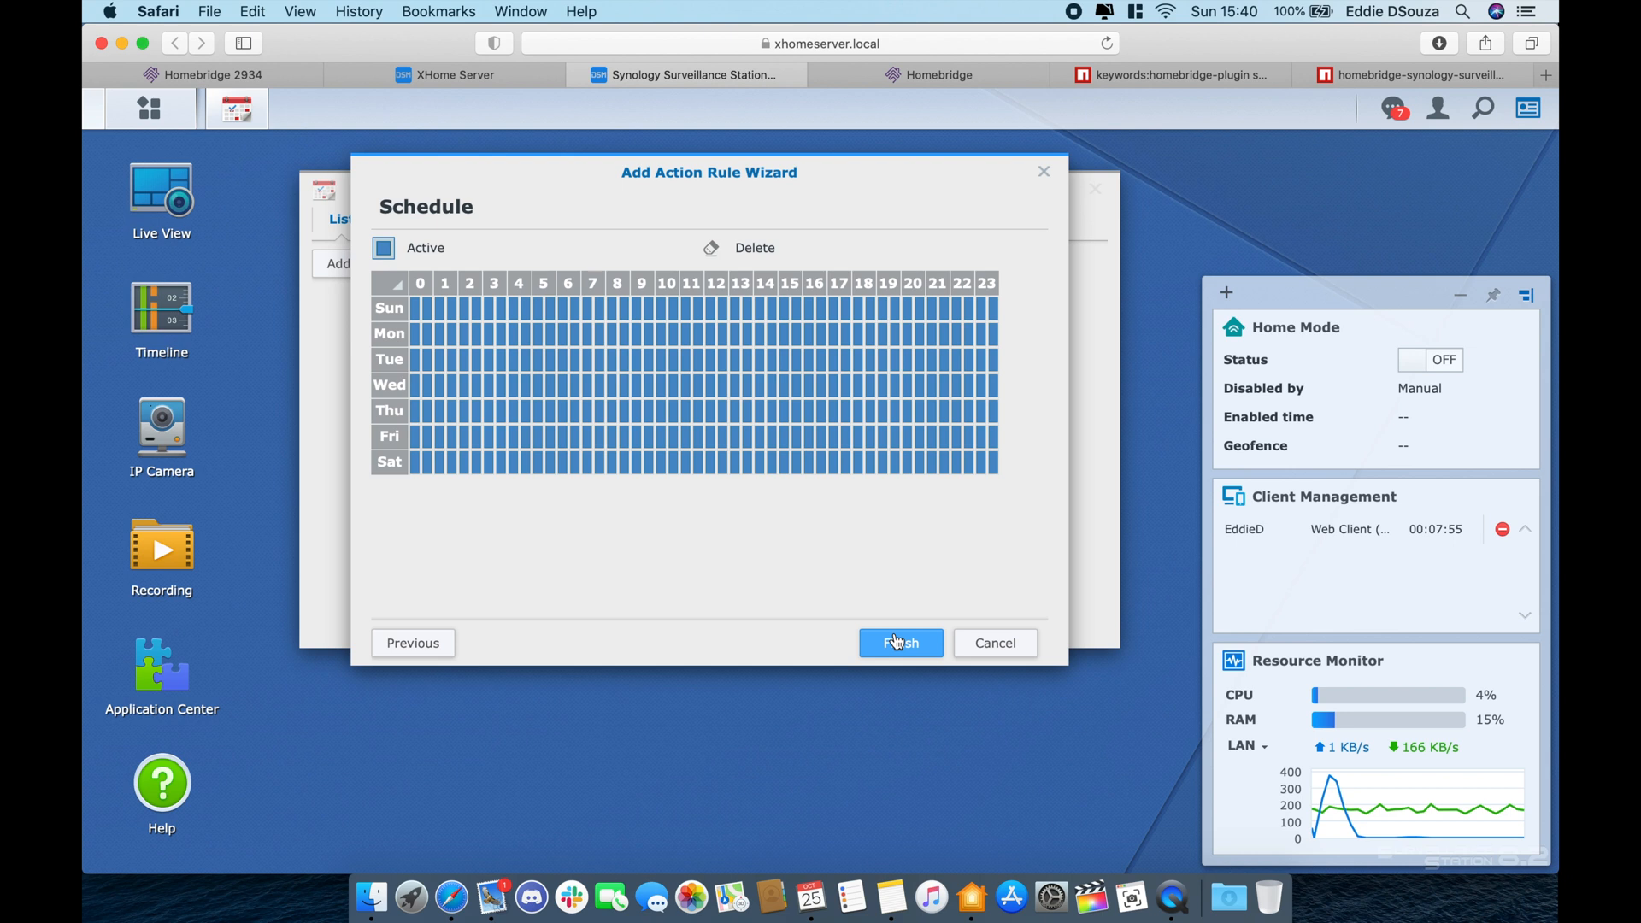
click(896, 641)
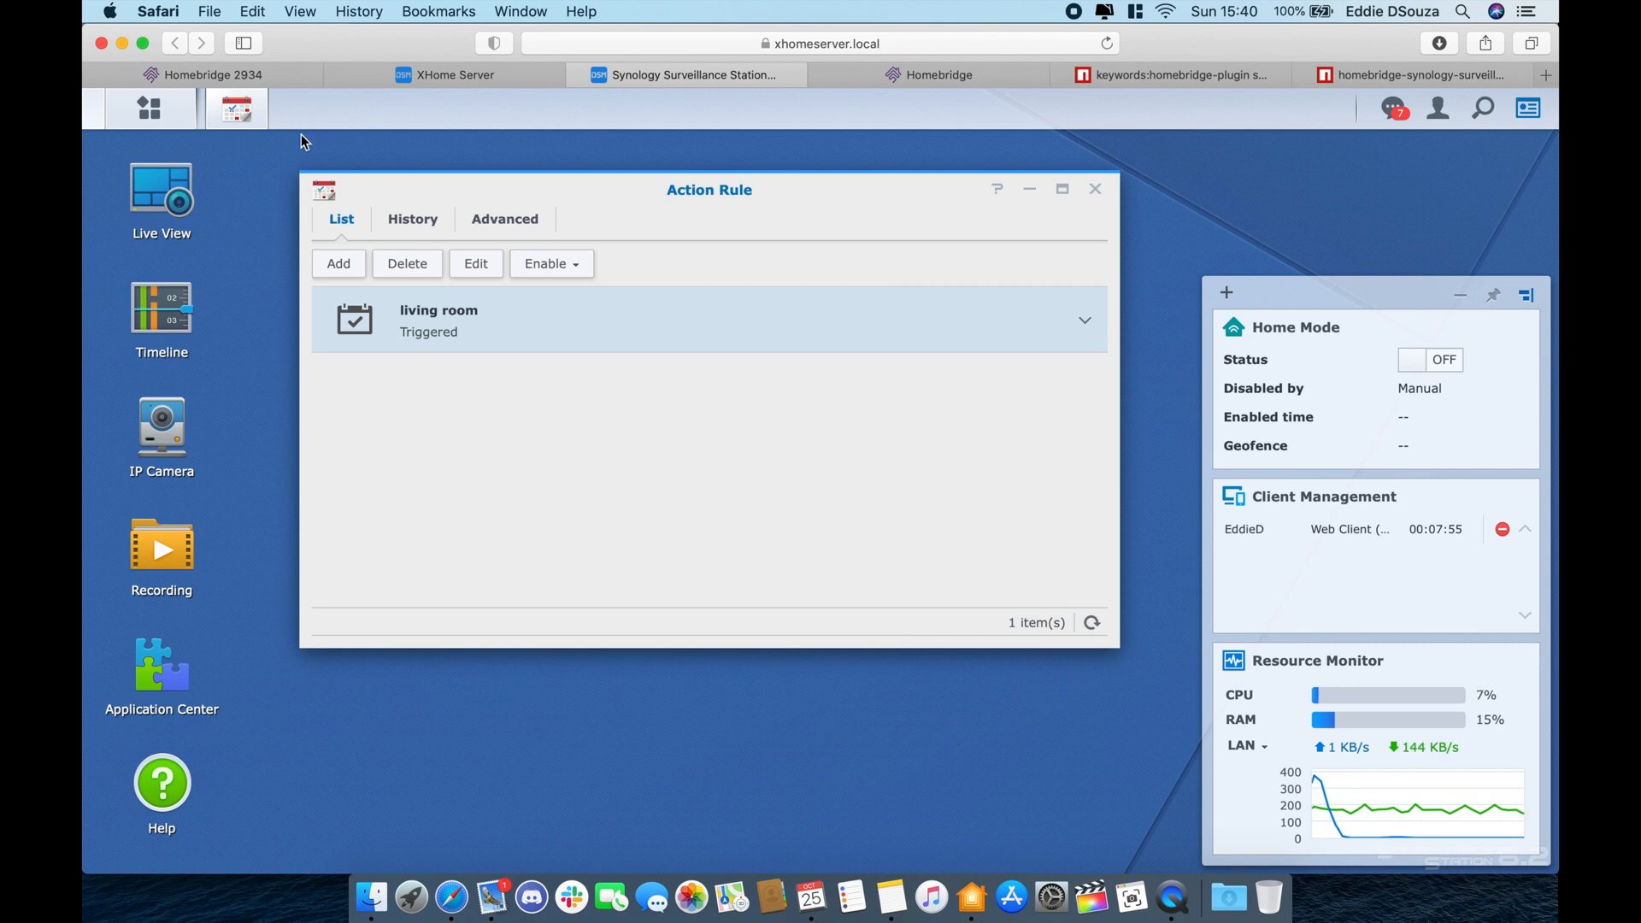
click(311, 79)
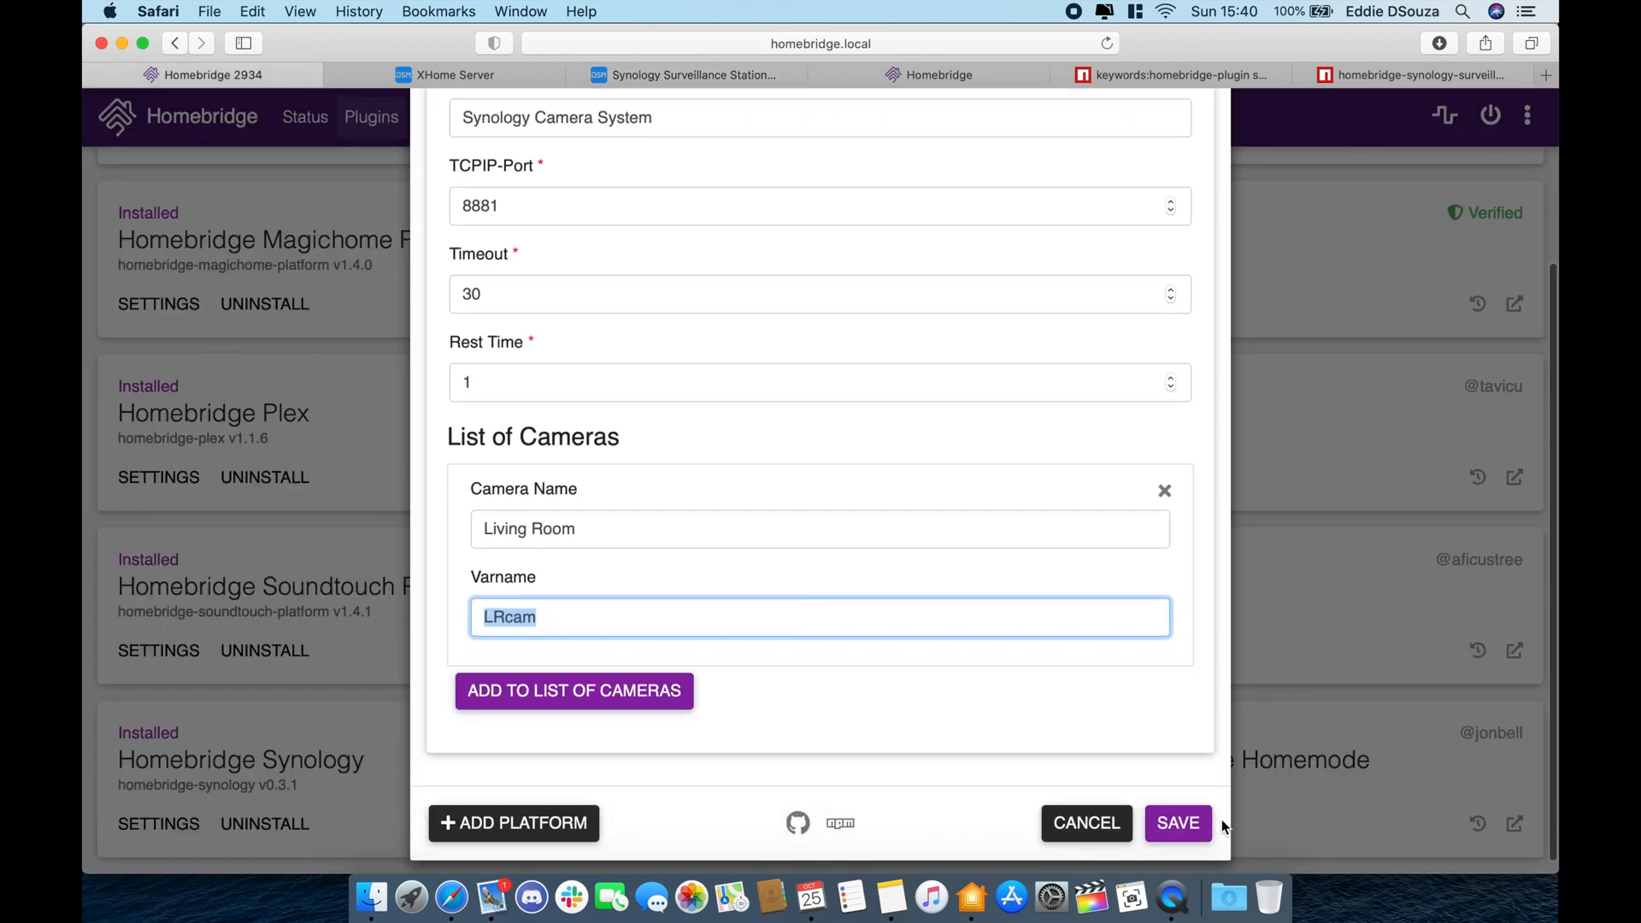
- Save the Synology camera plugin settings, restart Homebridge, and check the logs for port 8881
click(1193, 835)
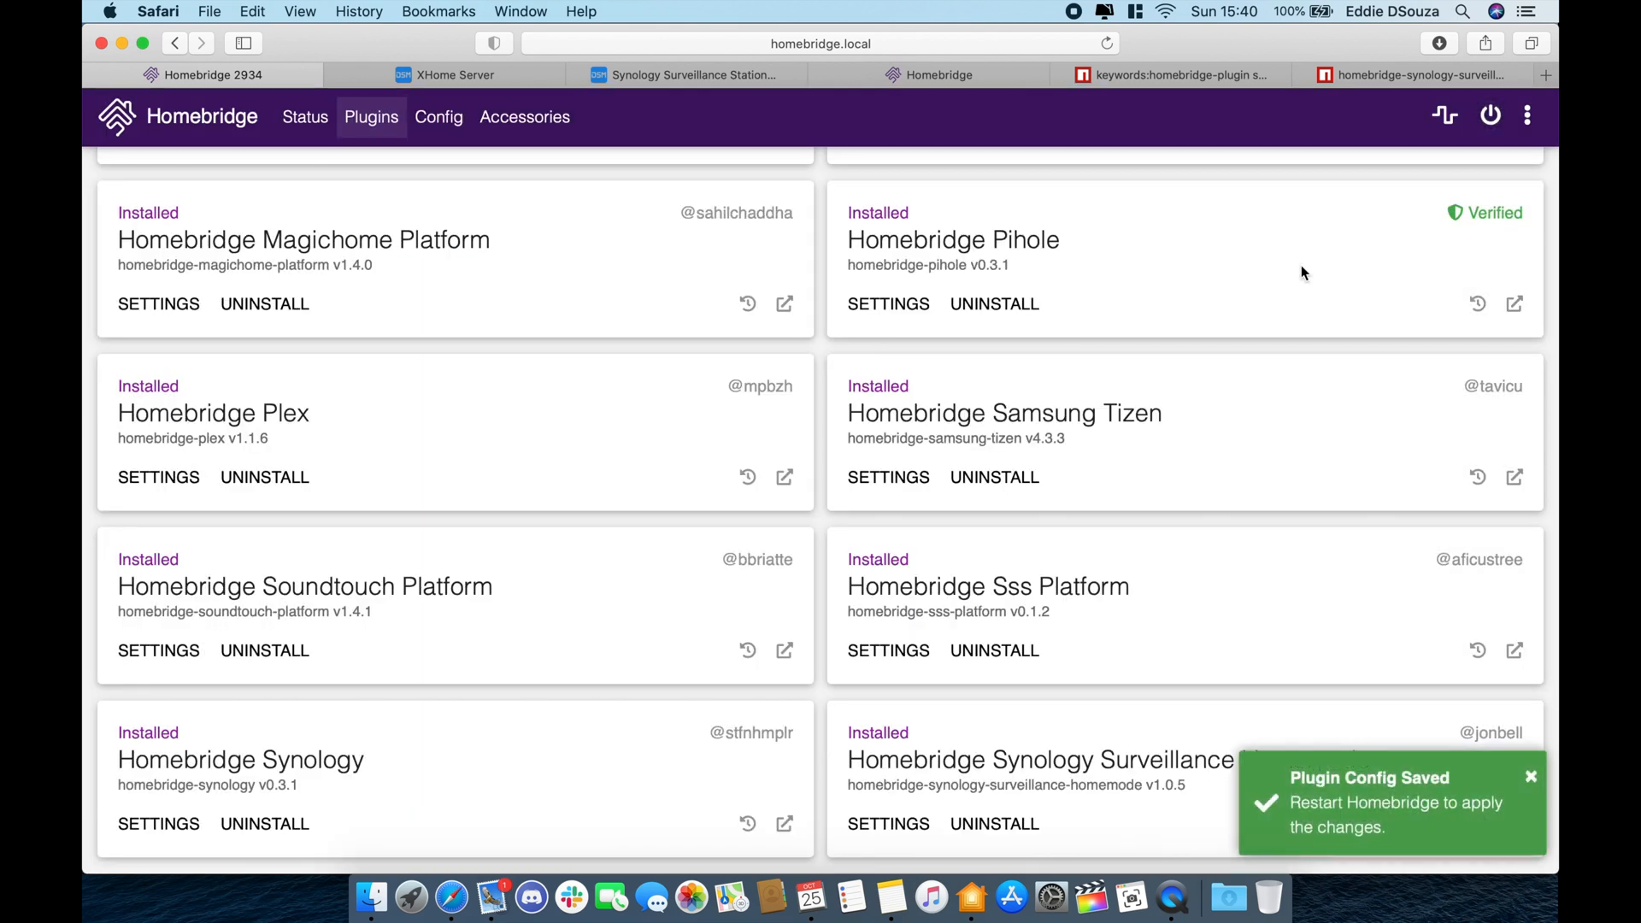
click(1488, 117)
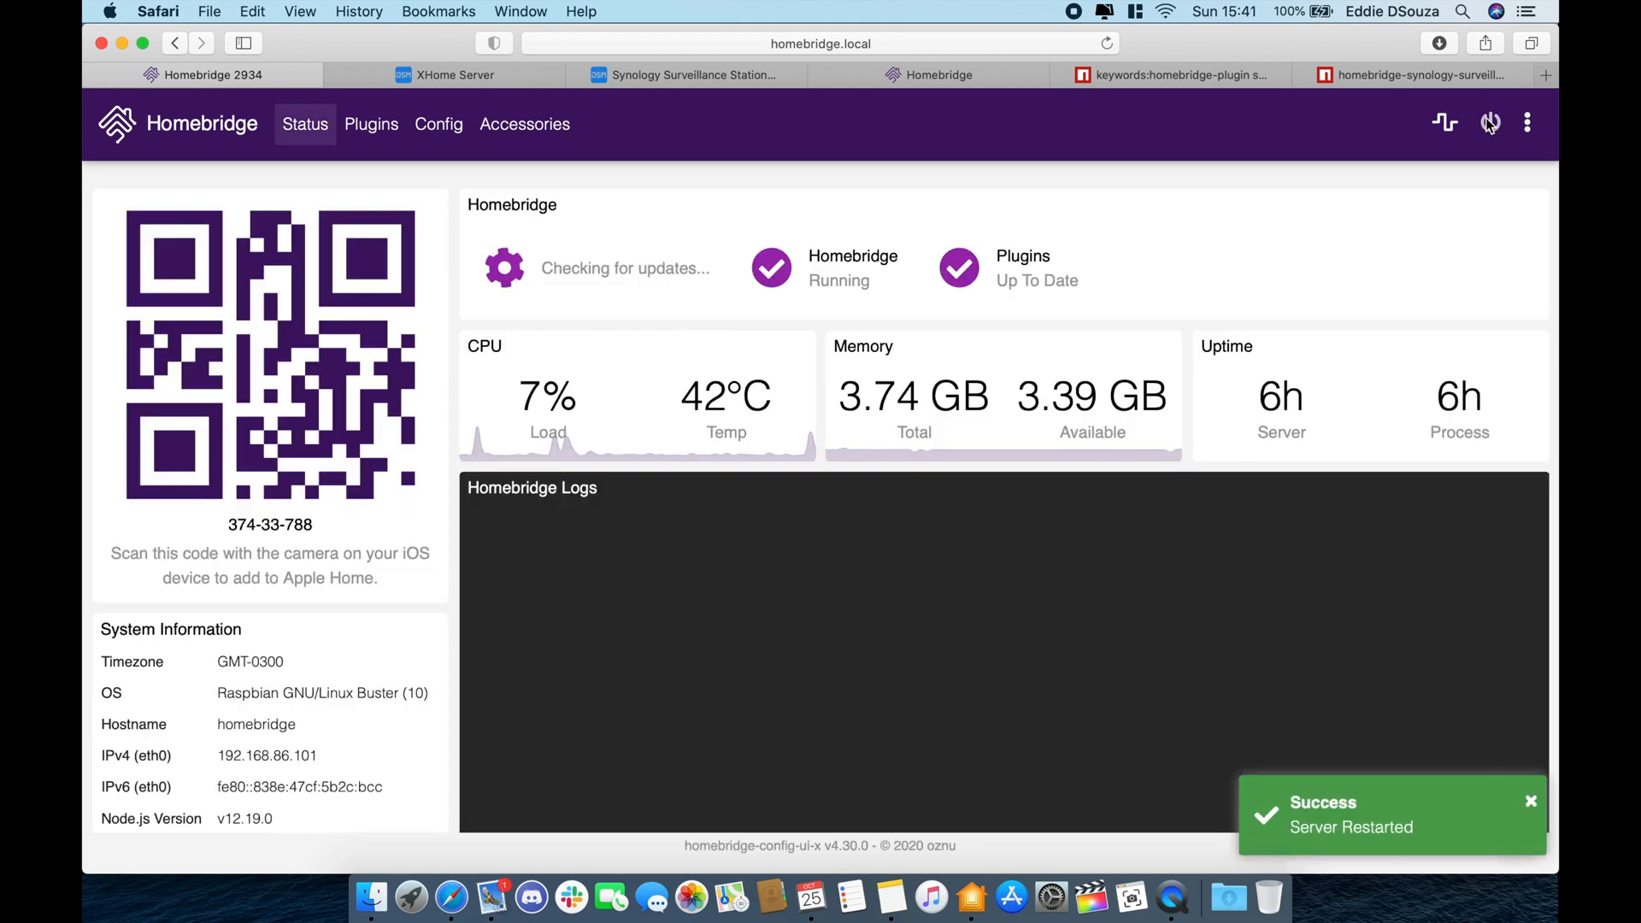
scroll(1139, 607, down, 4)
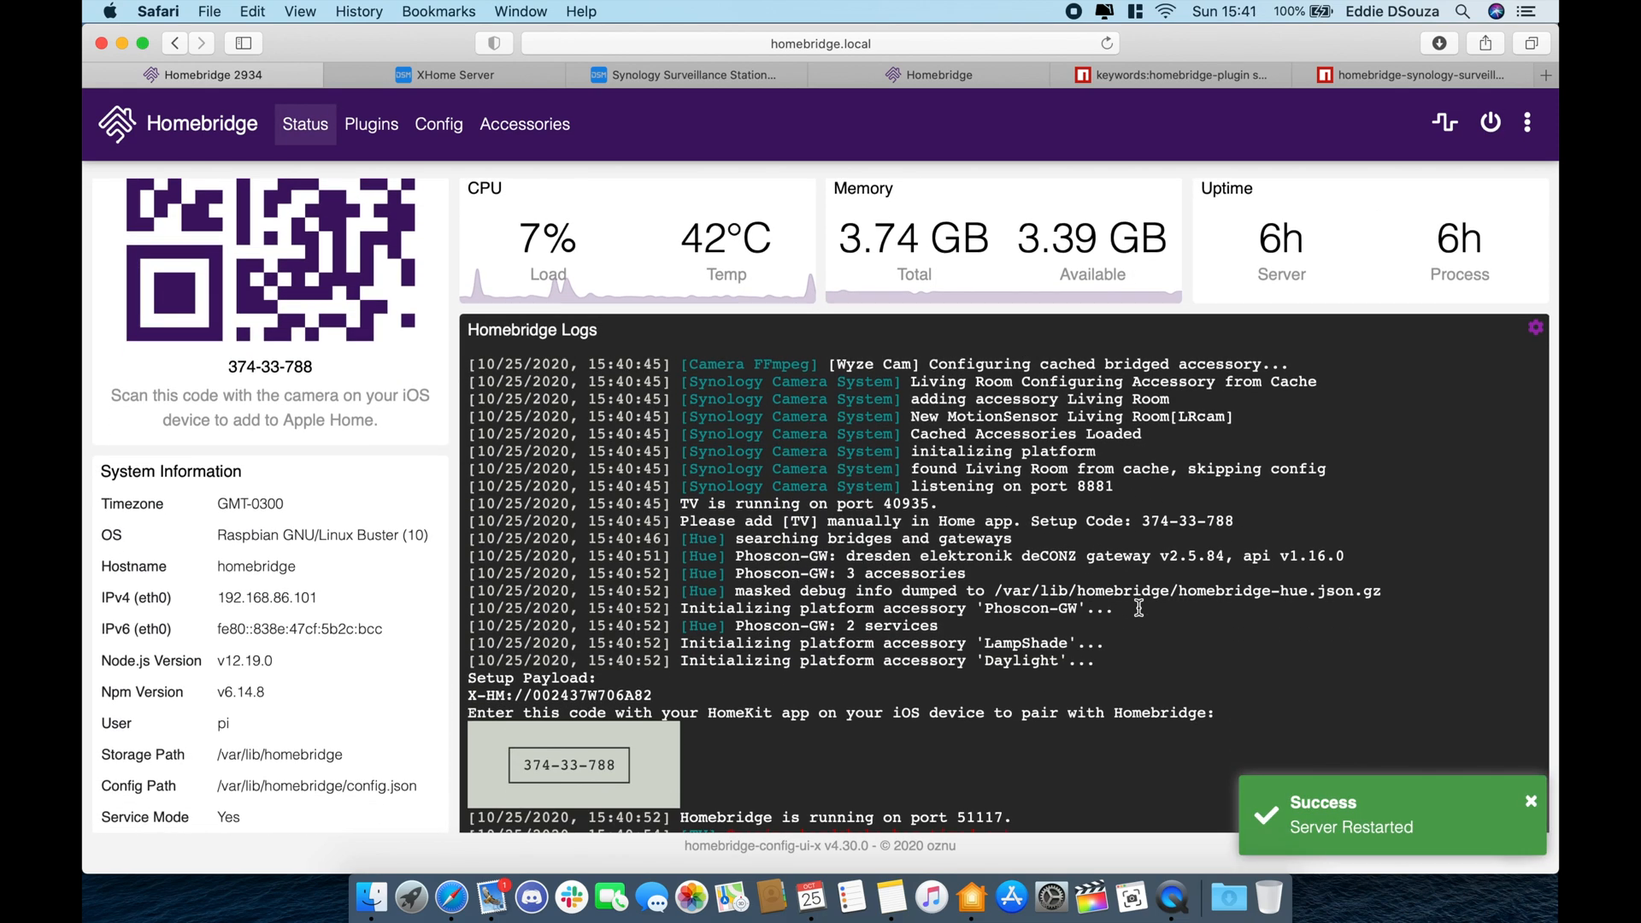
- Show Apple Home's overview beside the Homebridge logs and open the Wyze Cam live view
click(972, 895)
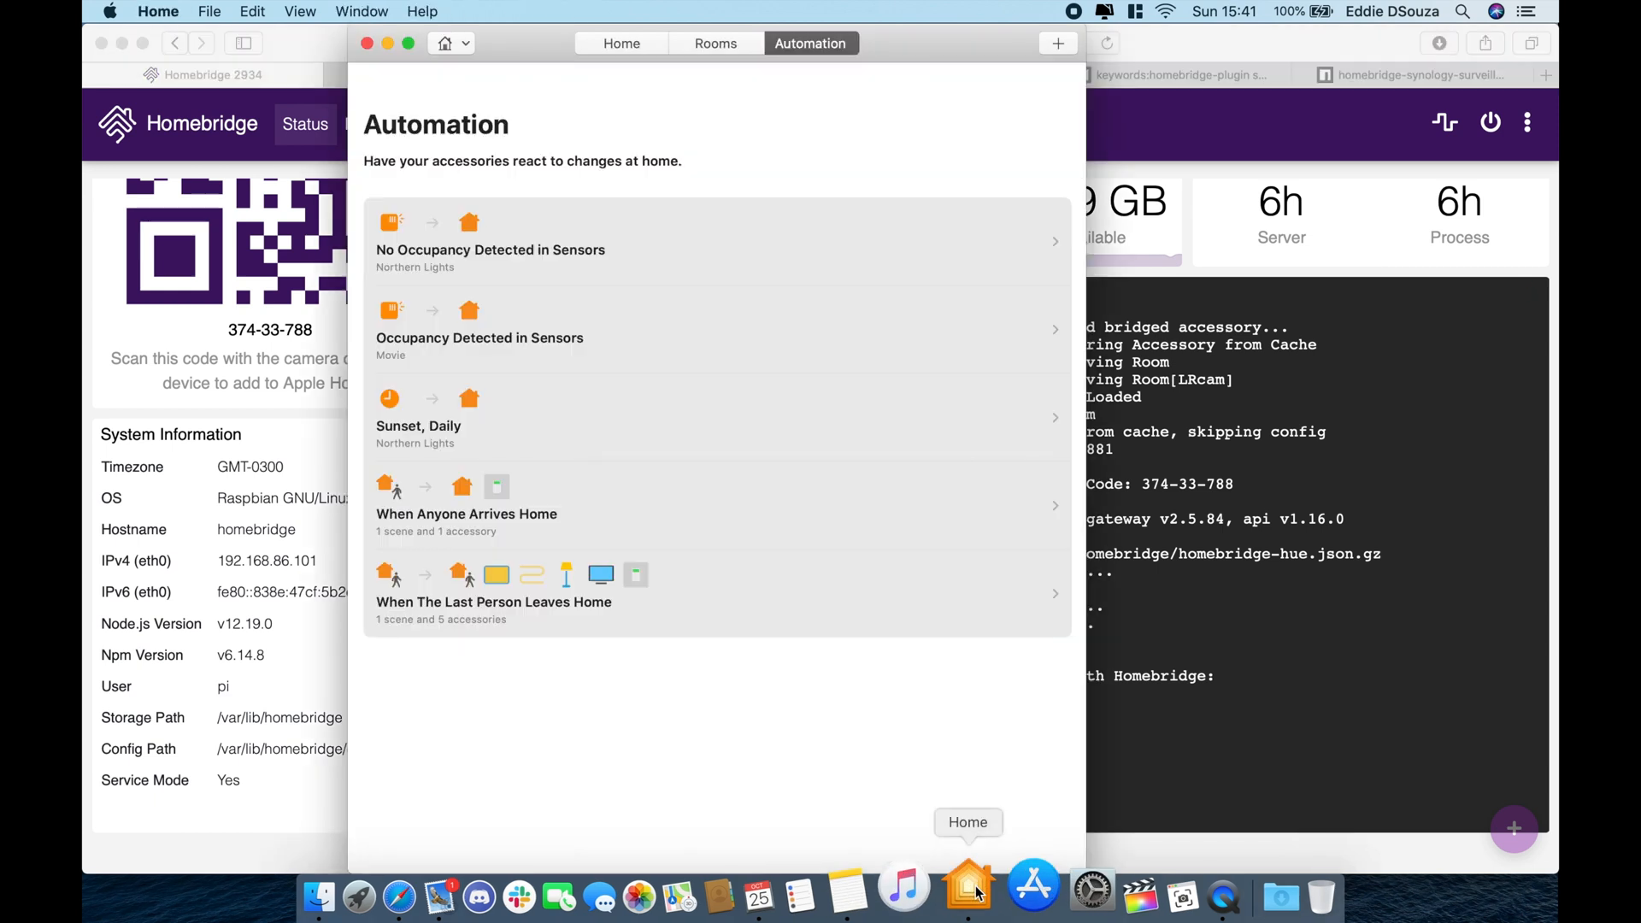
click(621, 43)
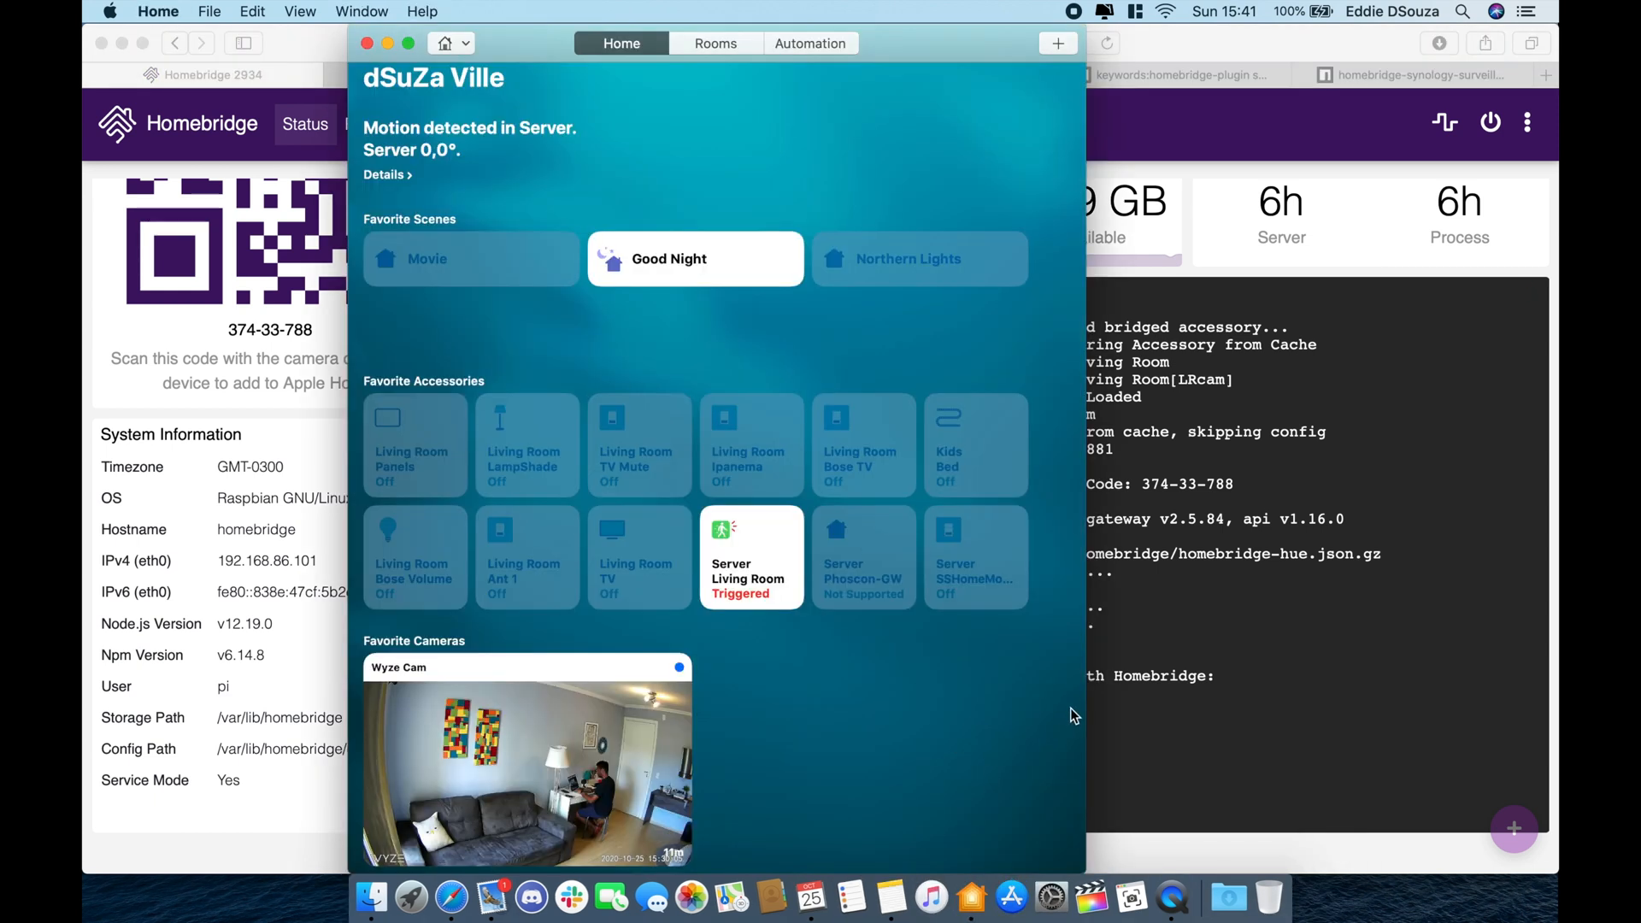
drag(1083, 709, 973, 711)
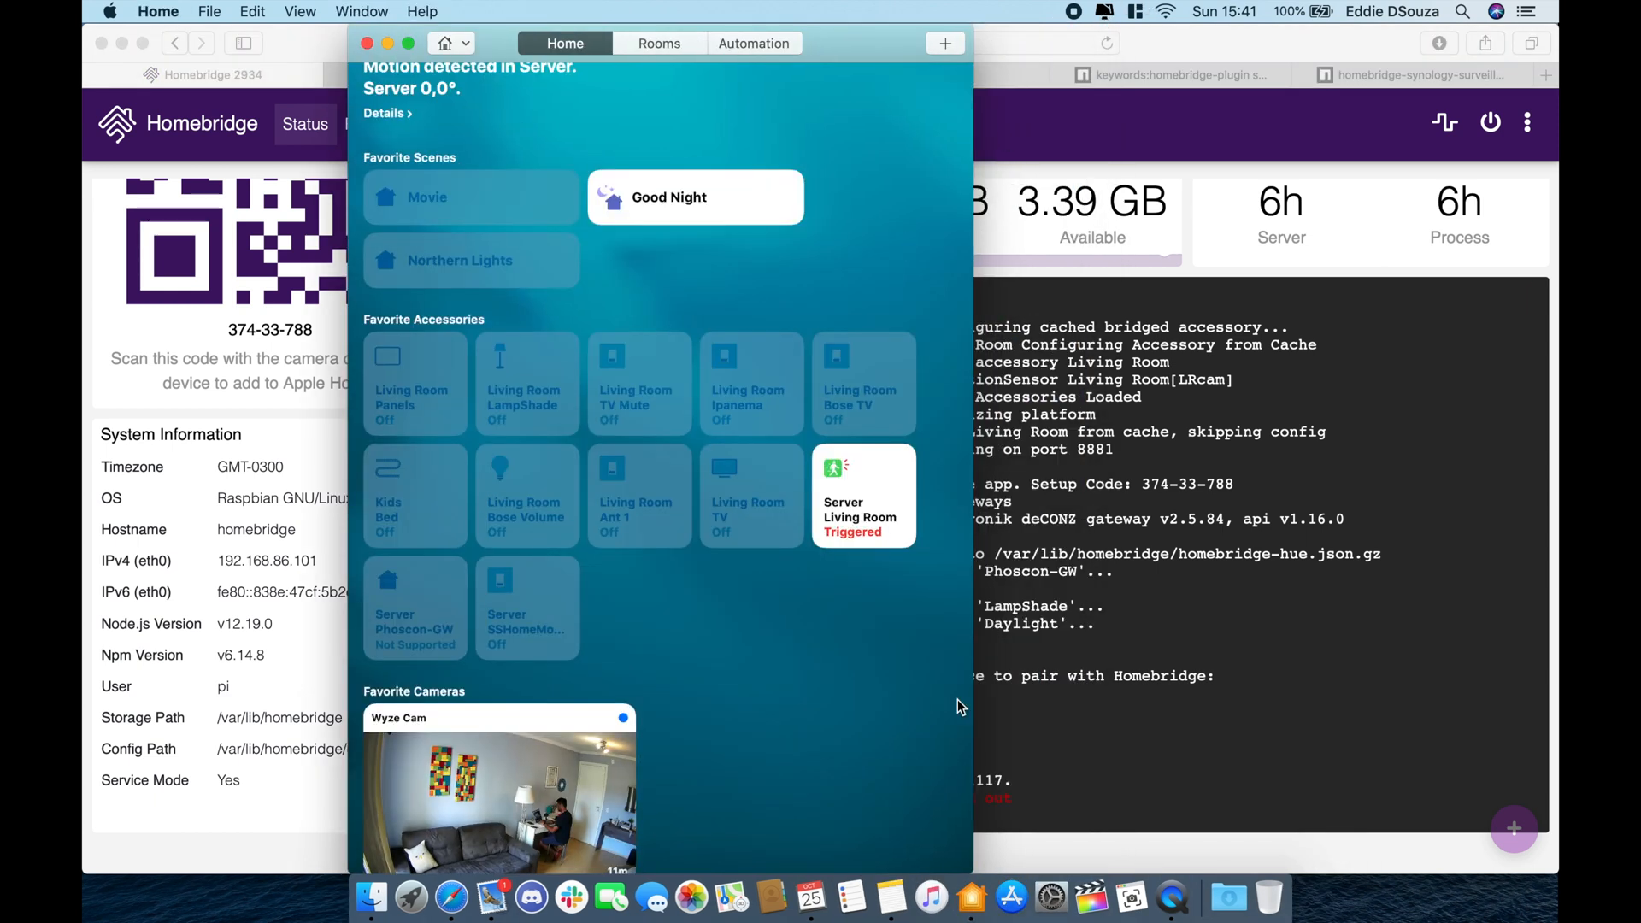
drag(810, 53, 547, 66)
scroll(363, 608, down, 3)
click(308, 597)
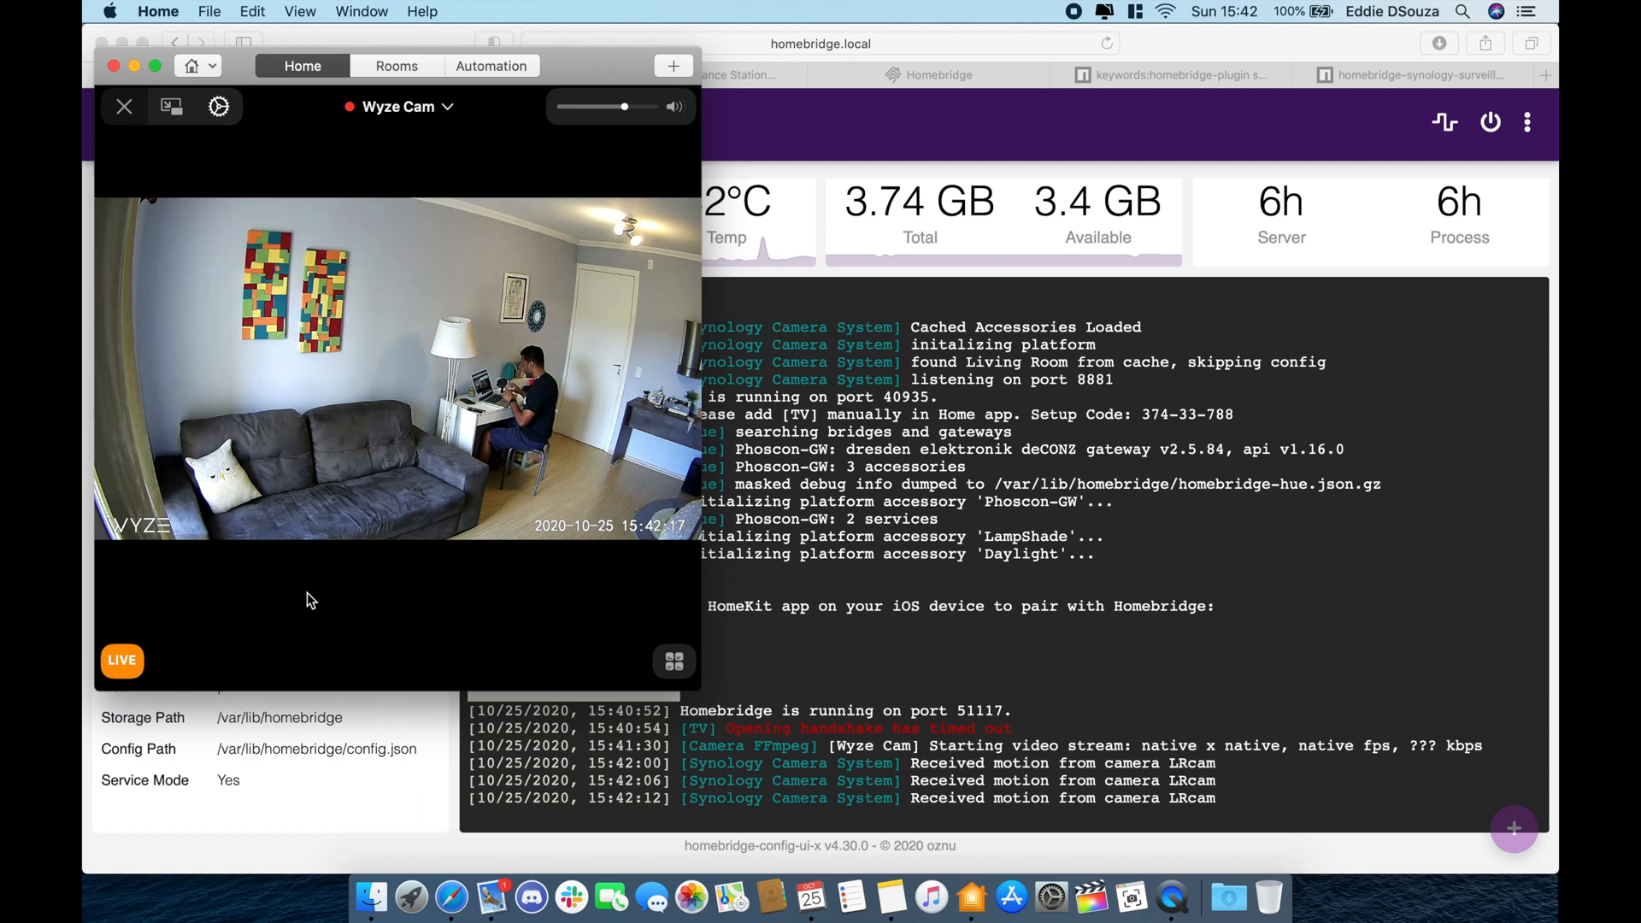
- Start a new automation triggered by the Server Living Room sensor
click(513, 68)
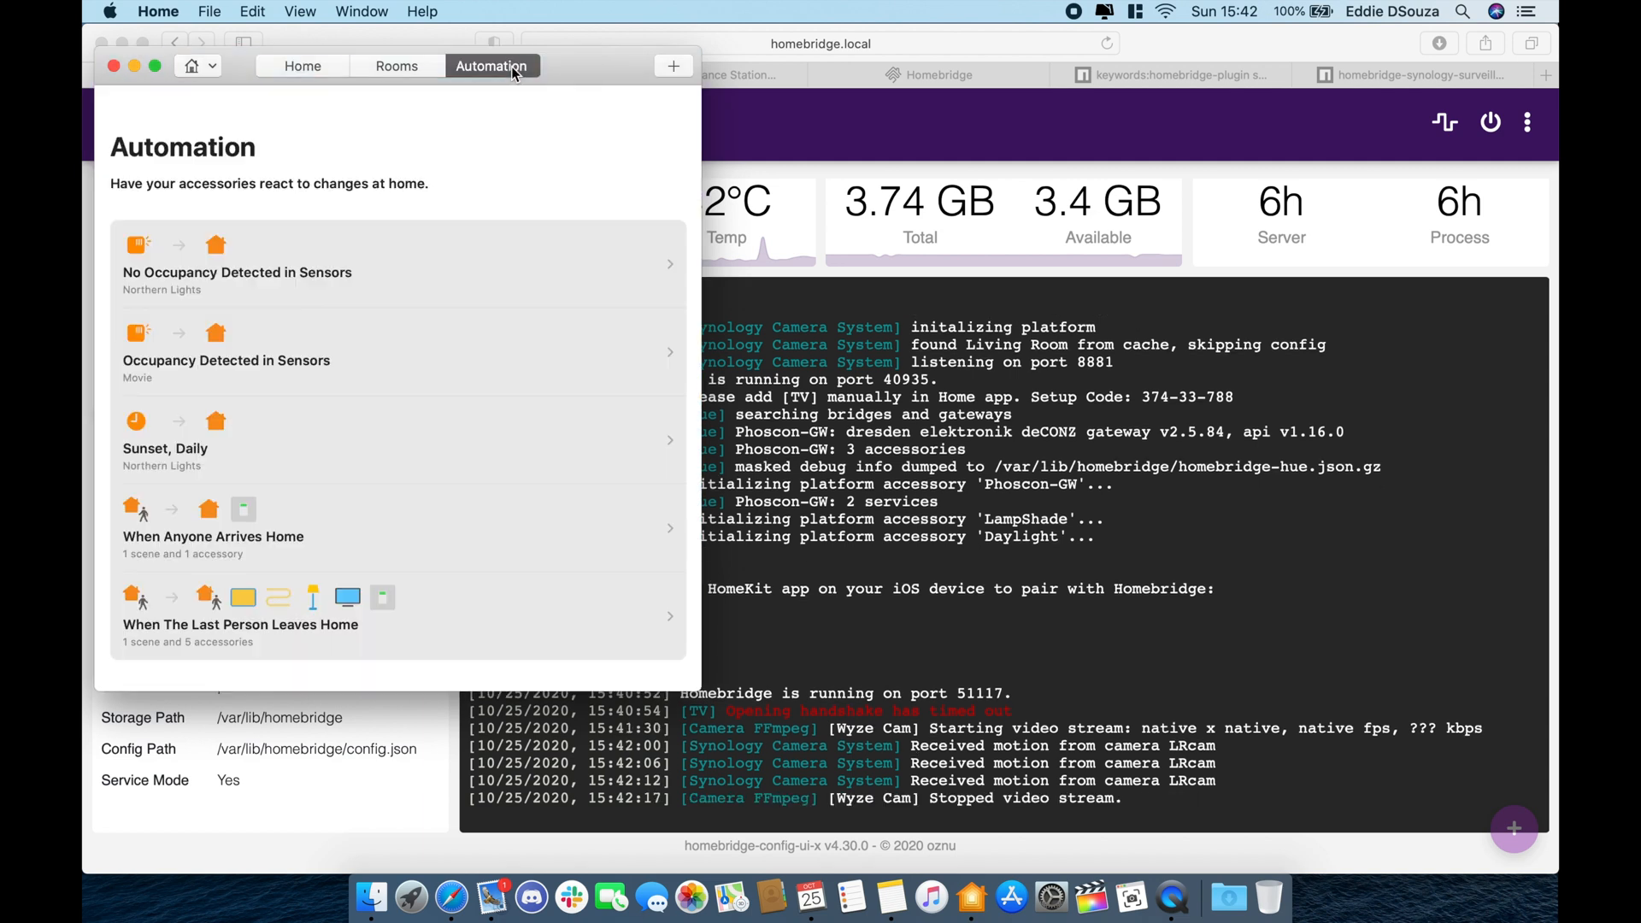
click(673, 72)
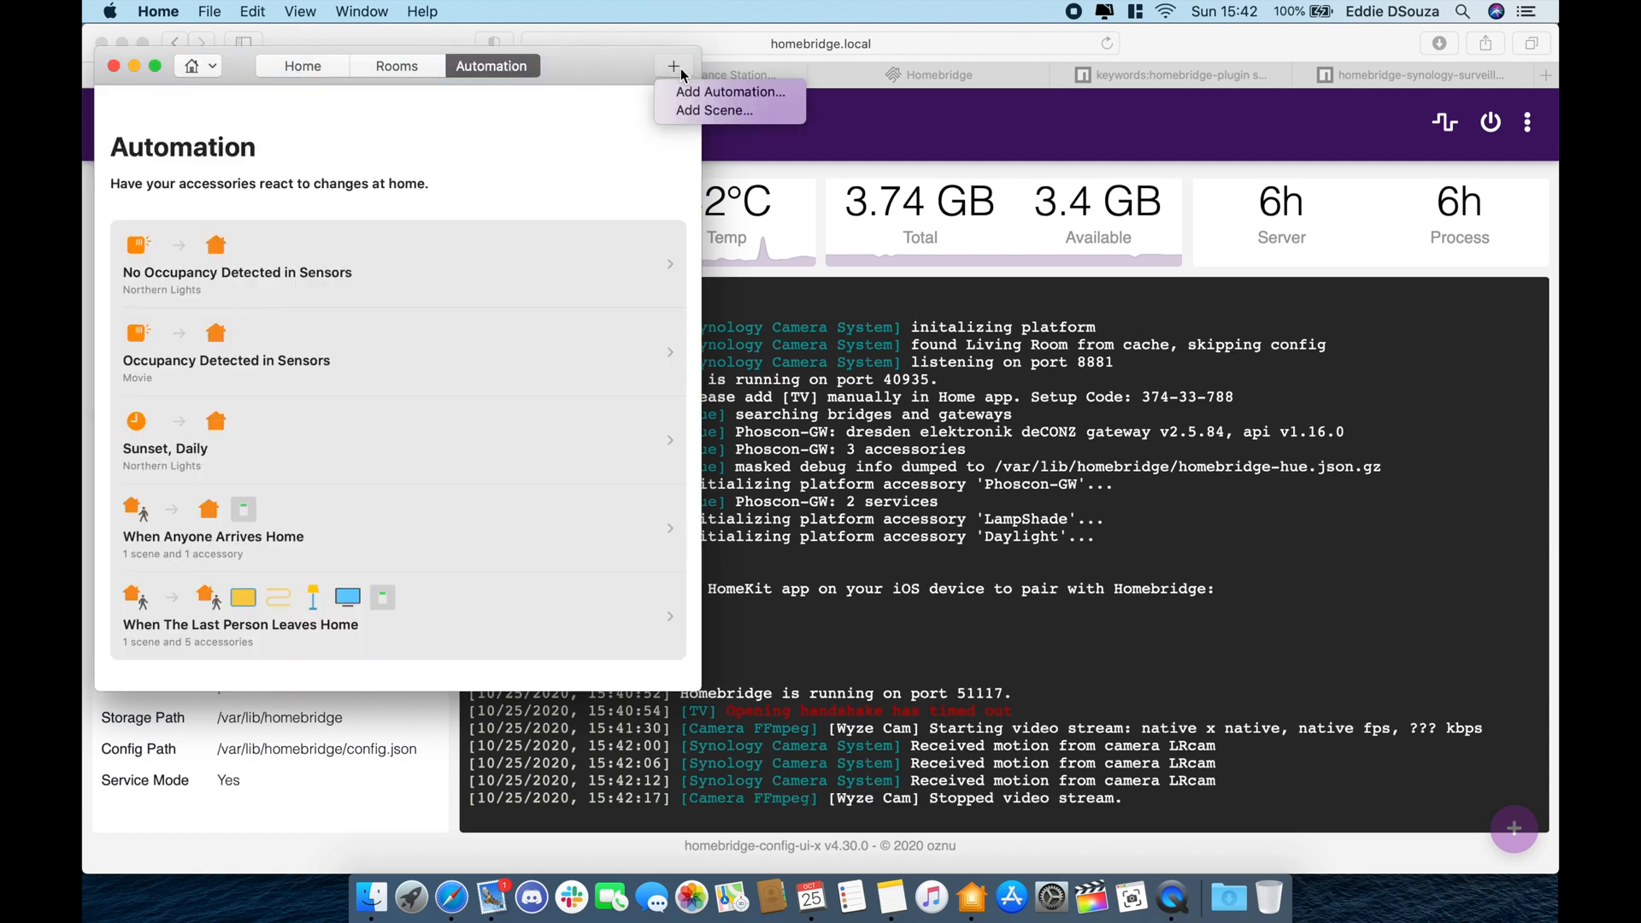
click(688, 84)
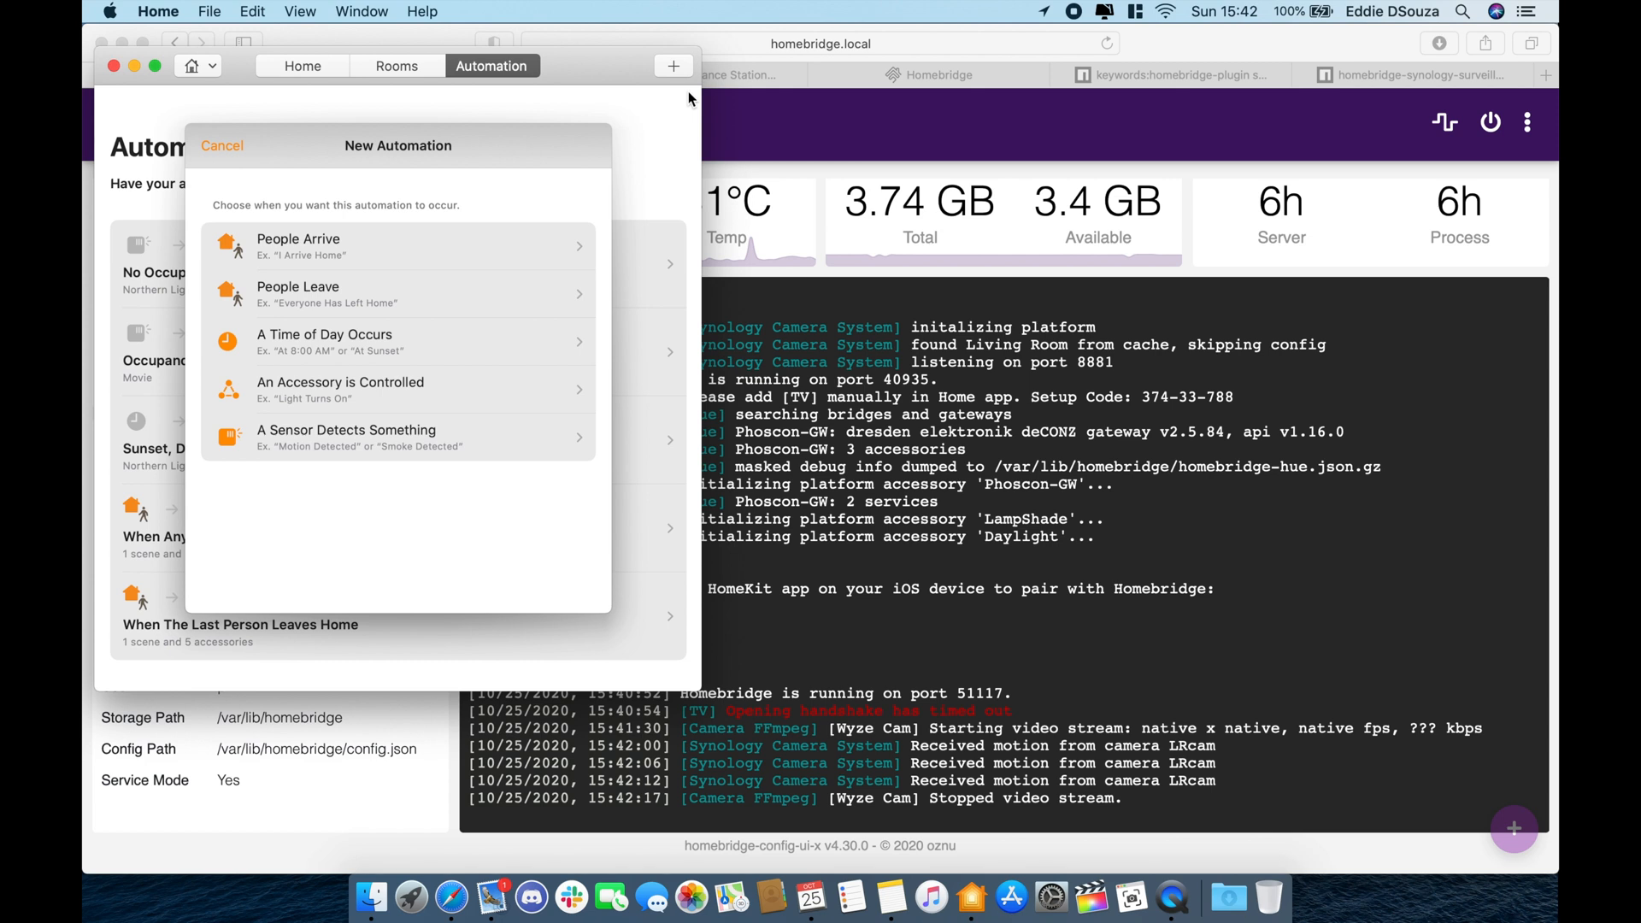
click(442, 445)
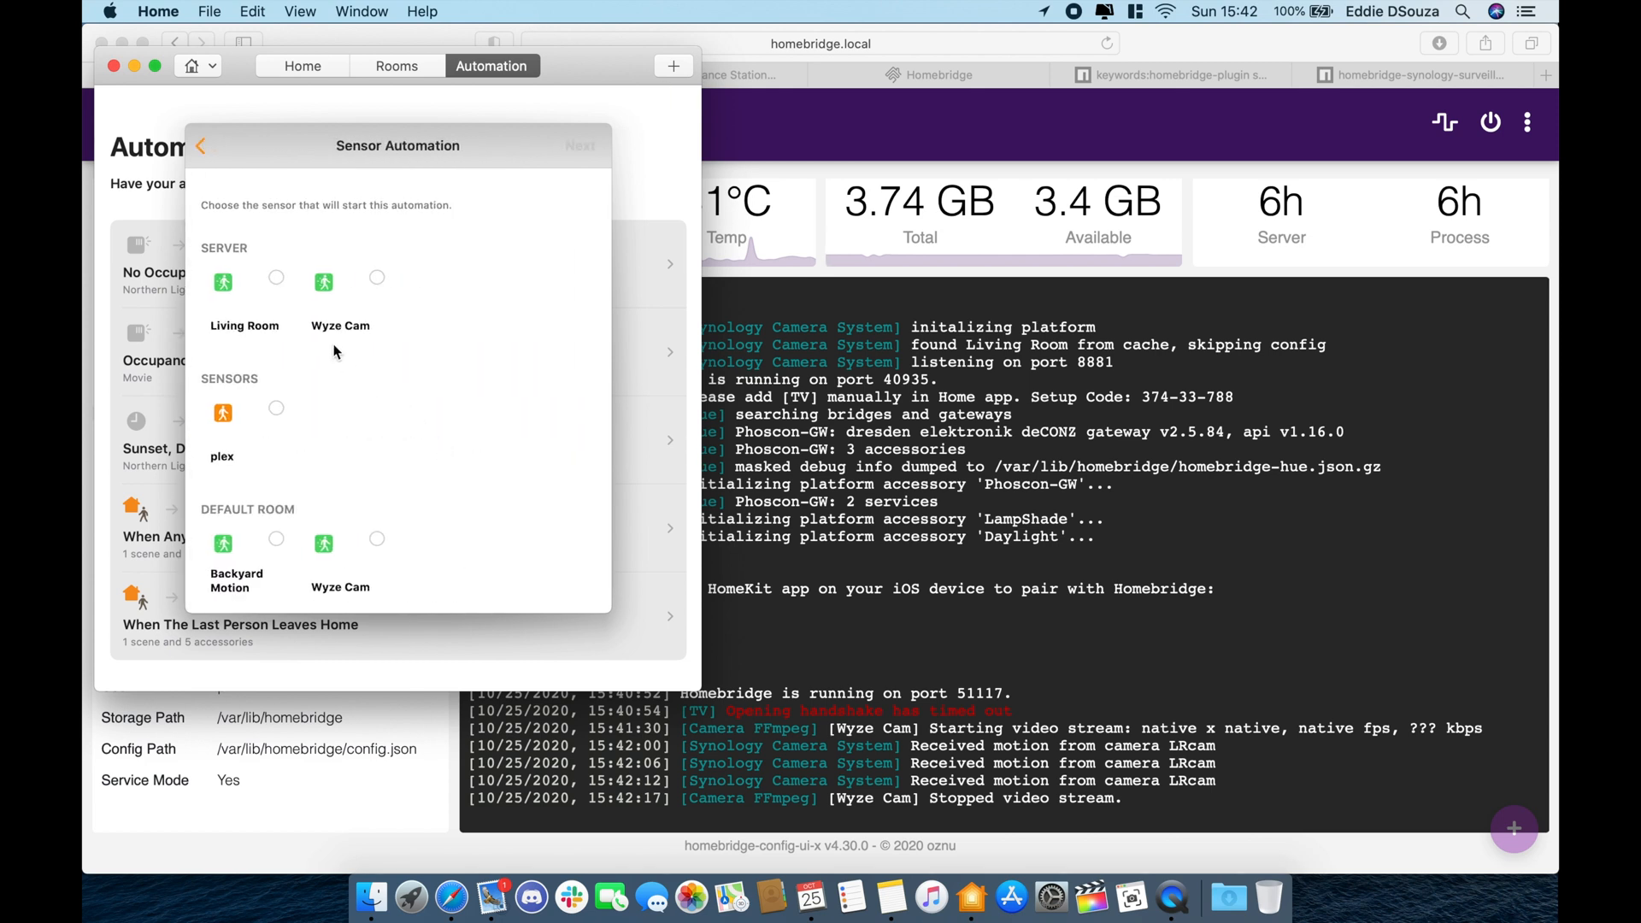
scroll(330, 395, up, 1)
click(279, 280)
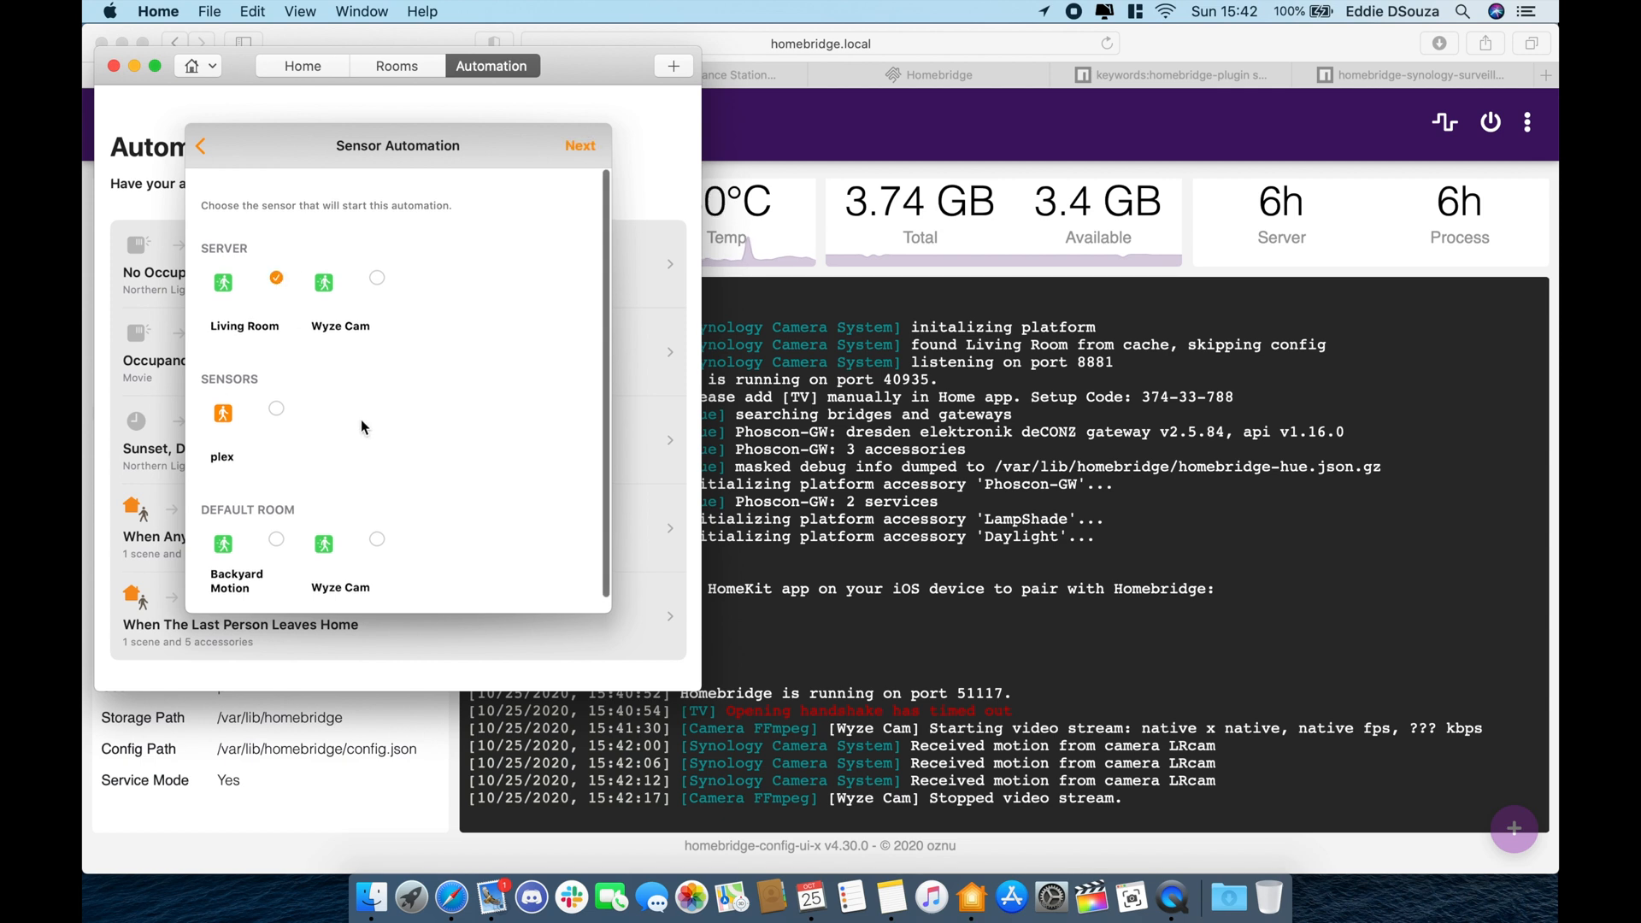
click(580, 145)
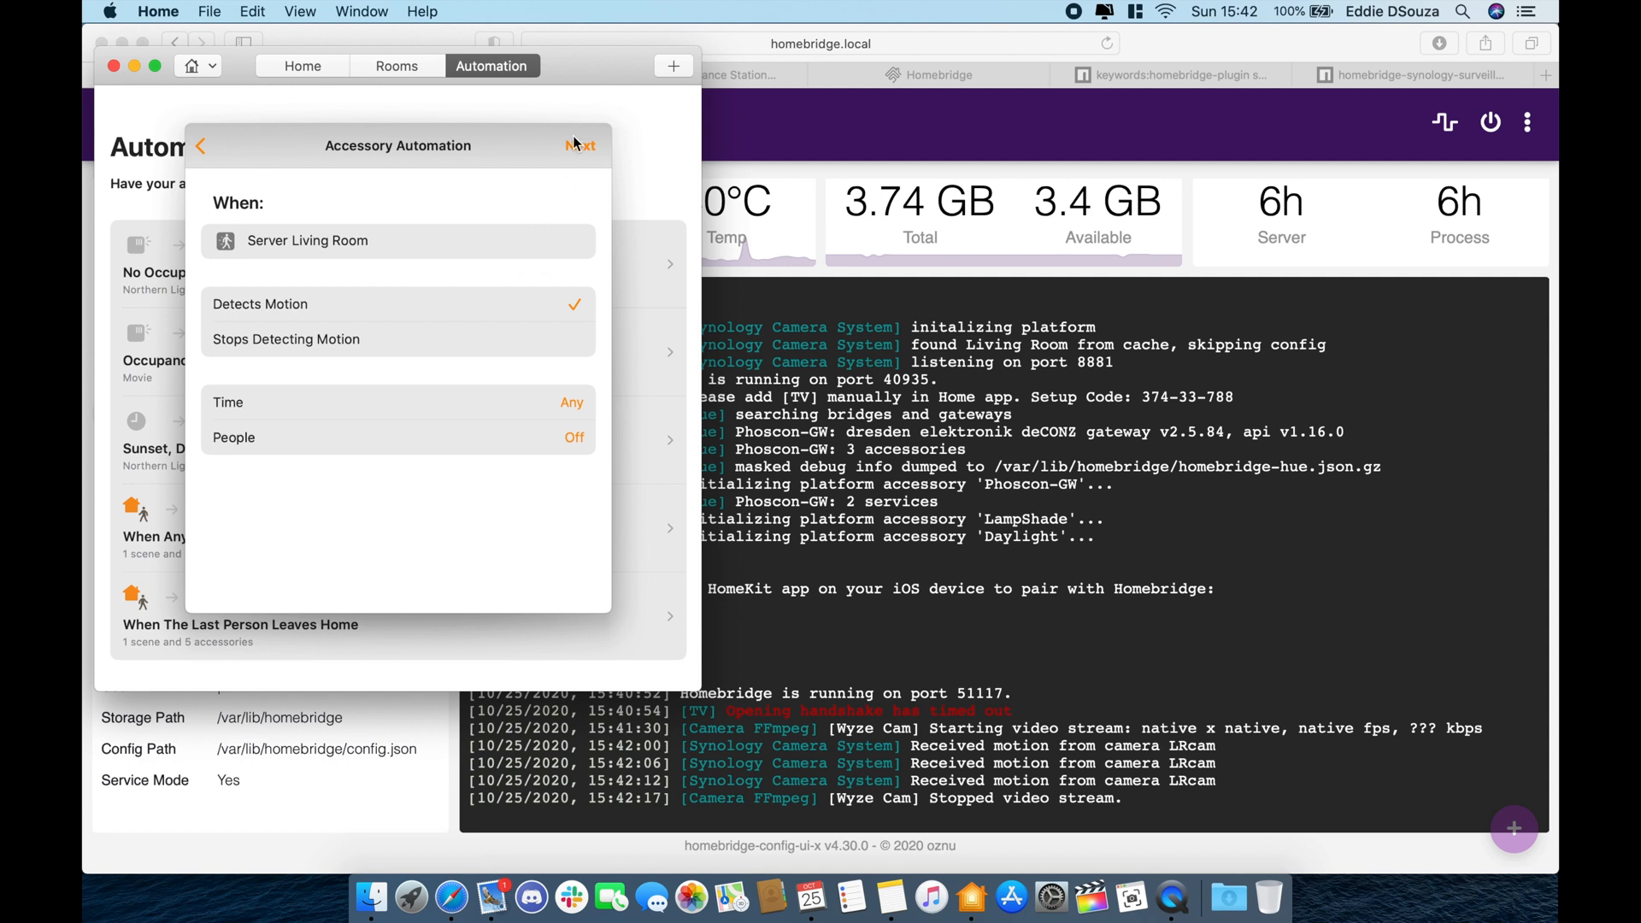
- Trigger on Detects Motion, turn on LampShade, and save the automation
click(578, 145)
scroll(434, 448, down, 15)
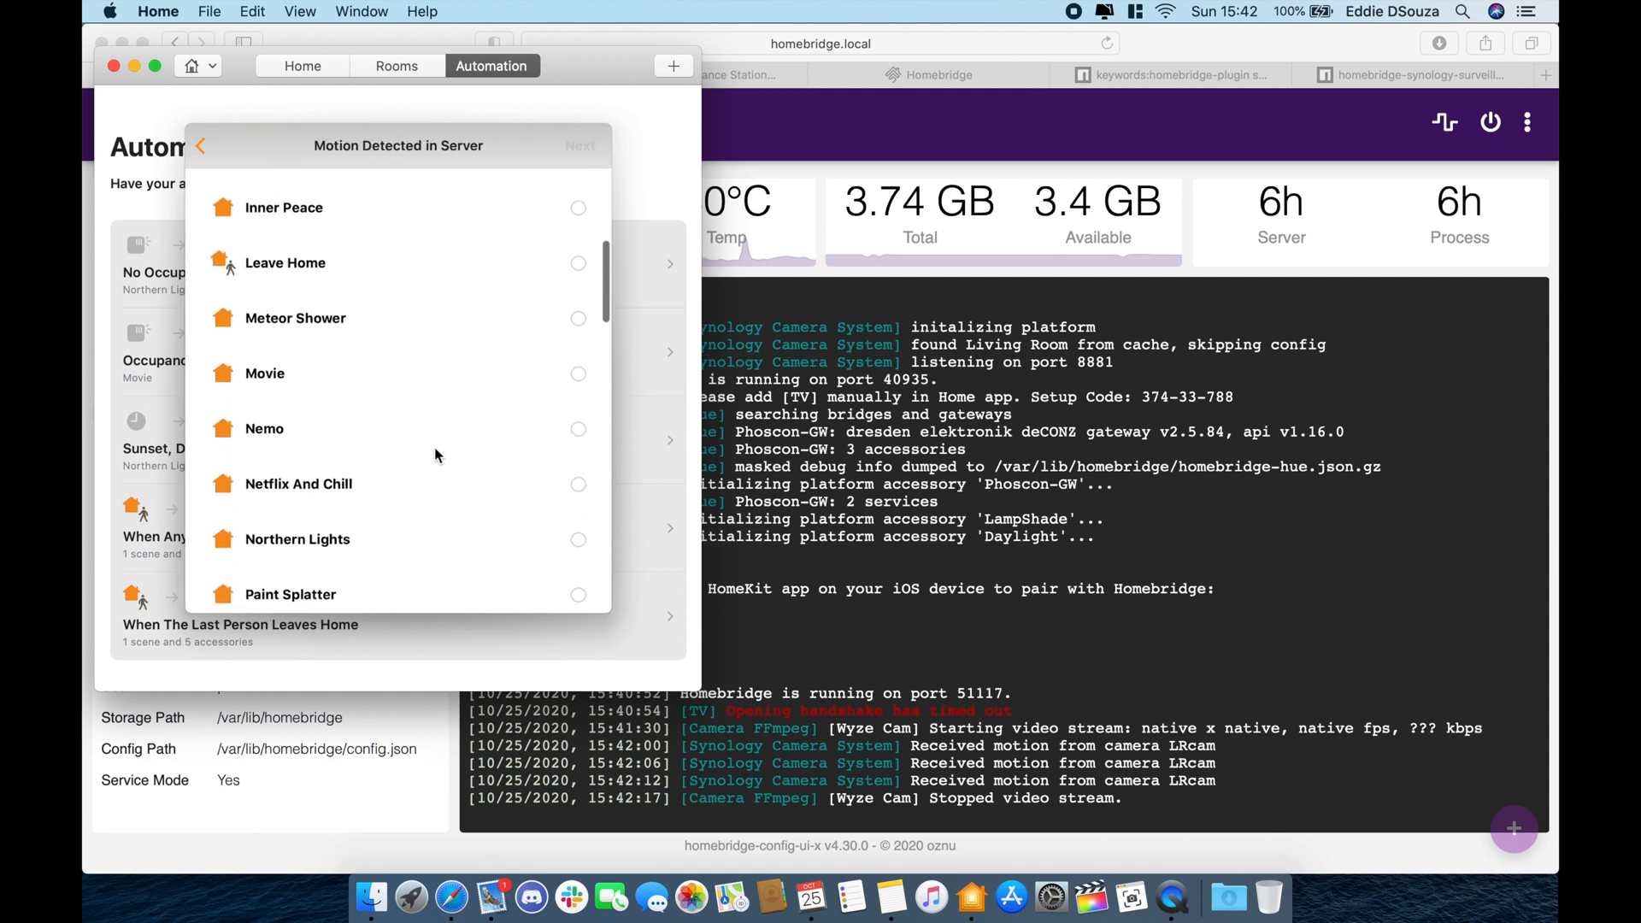
scroll(434, 447, down, 5)
click(356, 398)
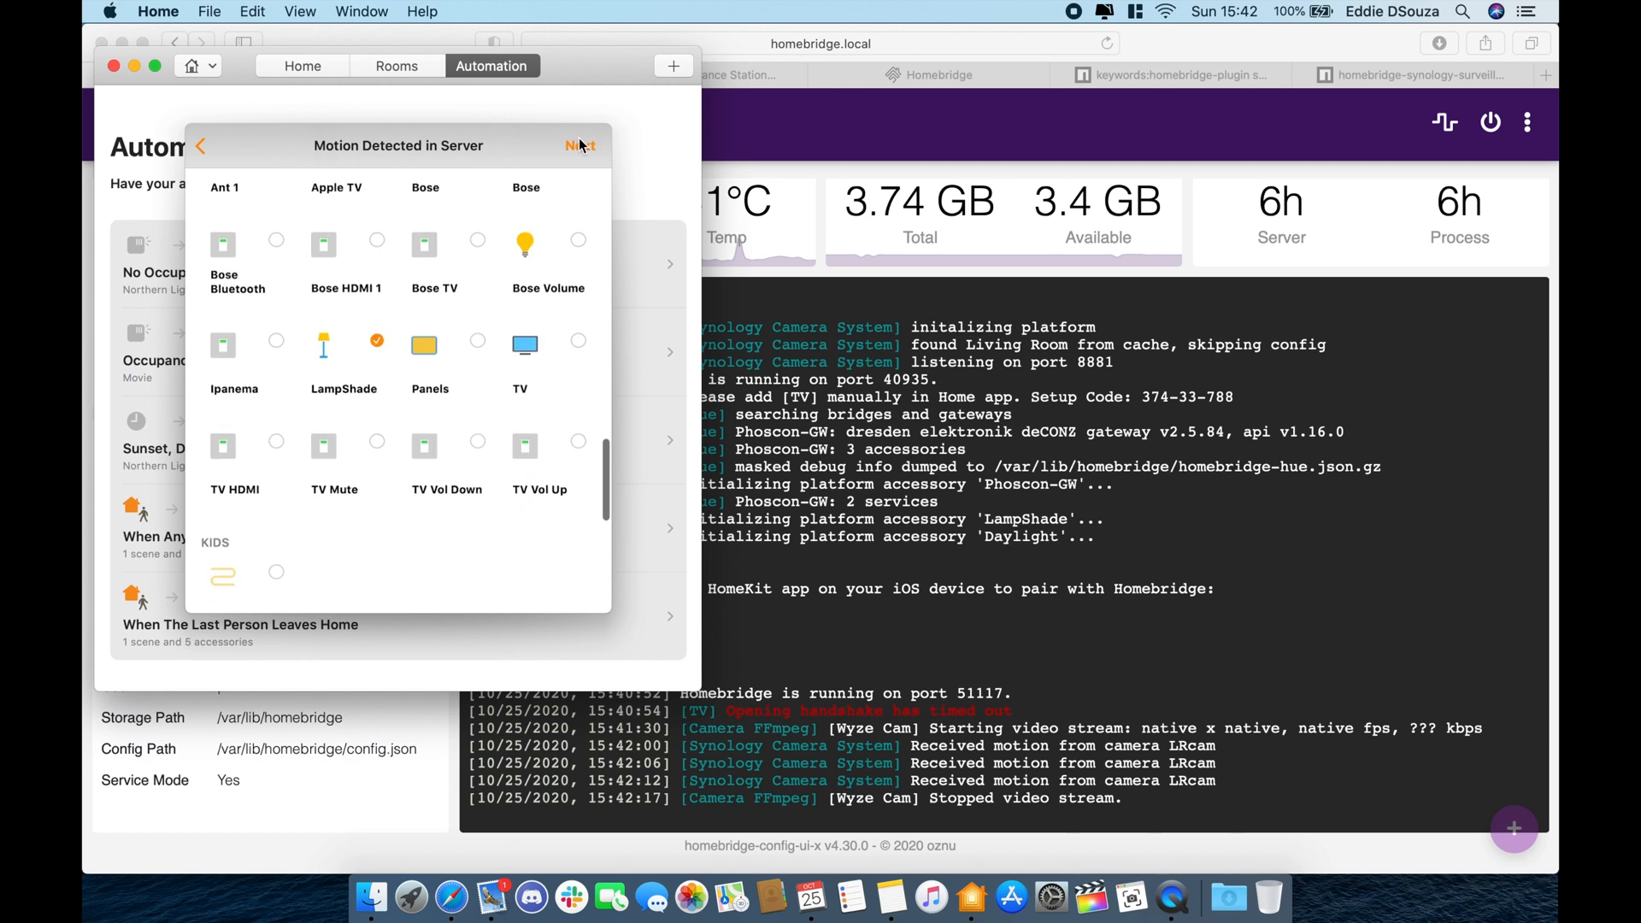
click(578, 145)
click(569, 146)
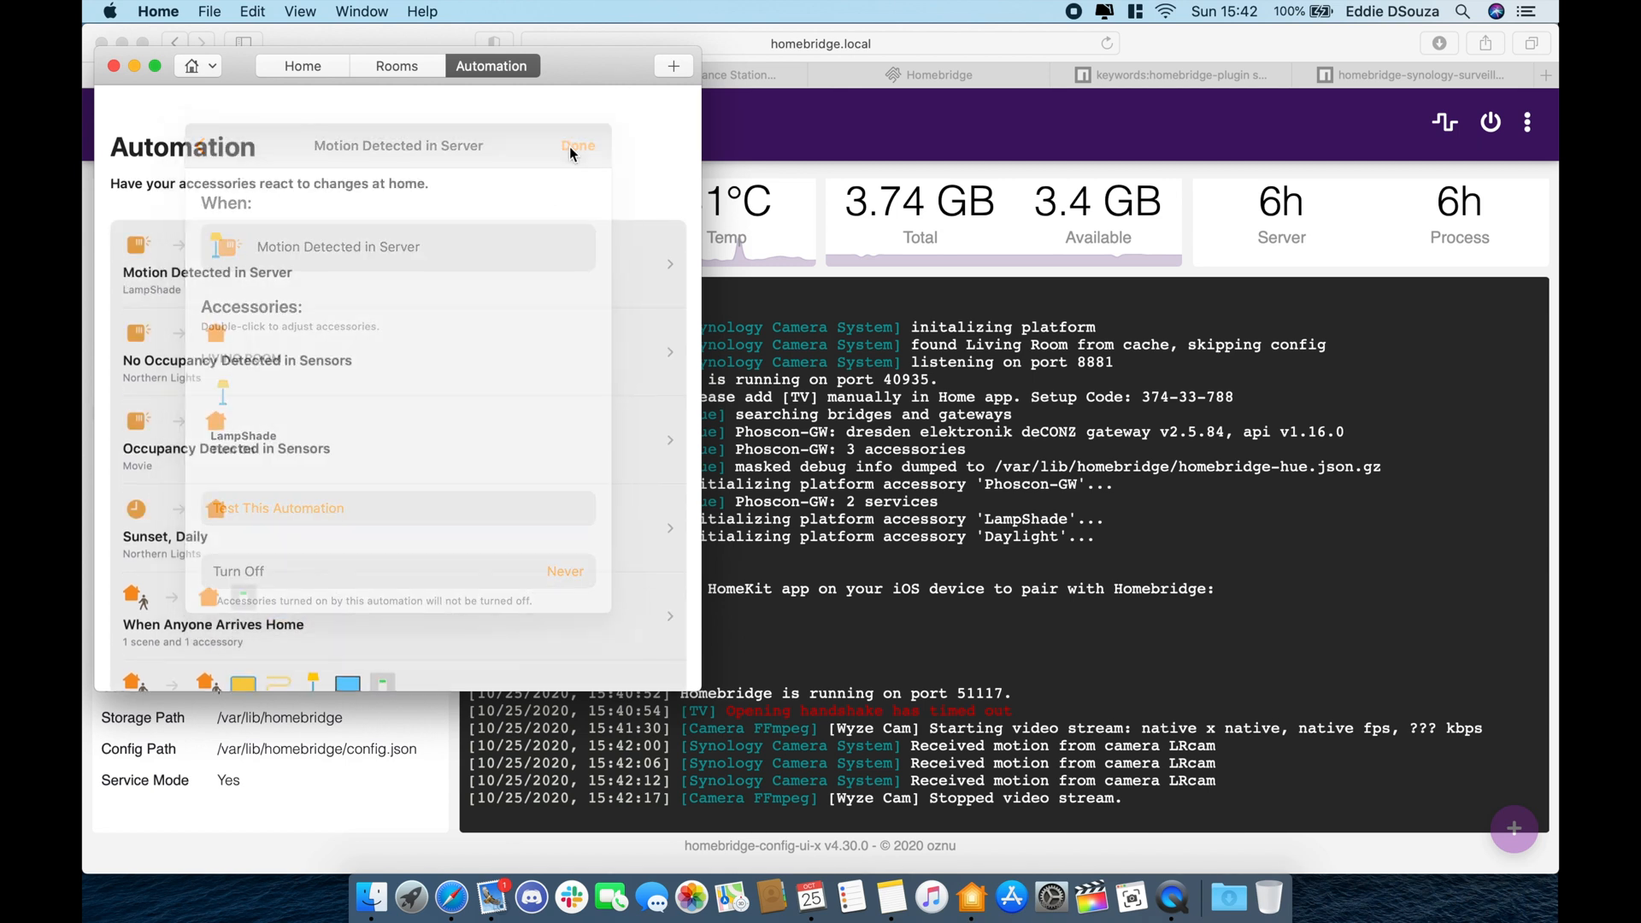
click(282, 73)
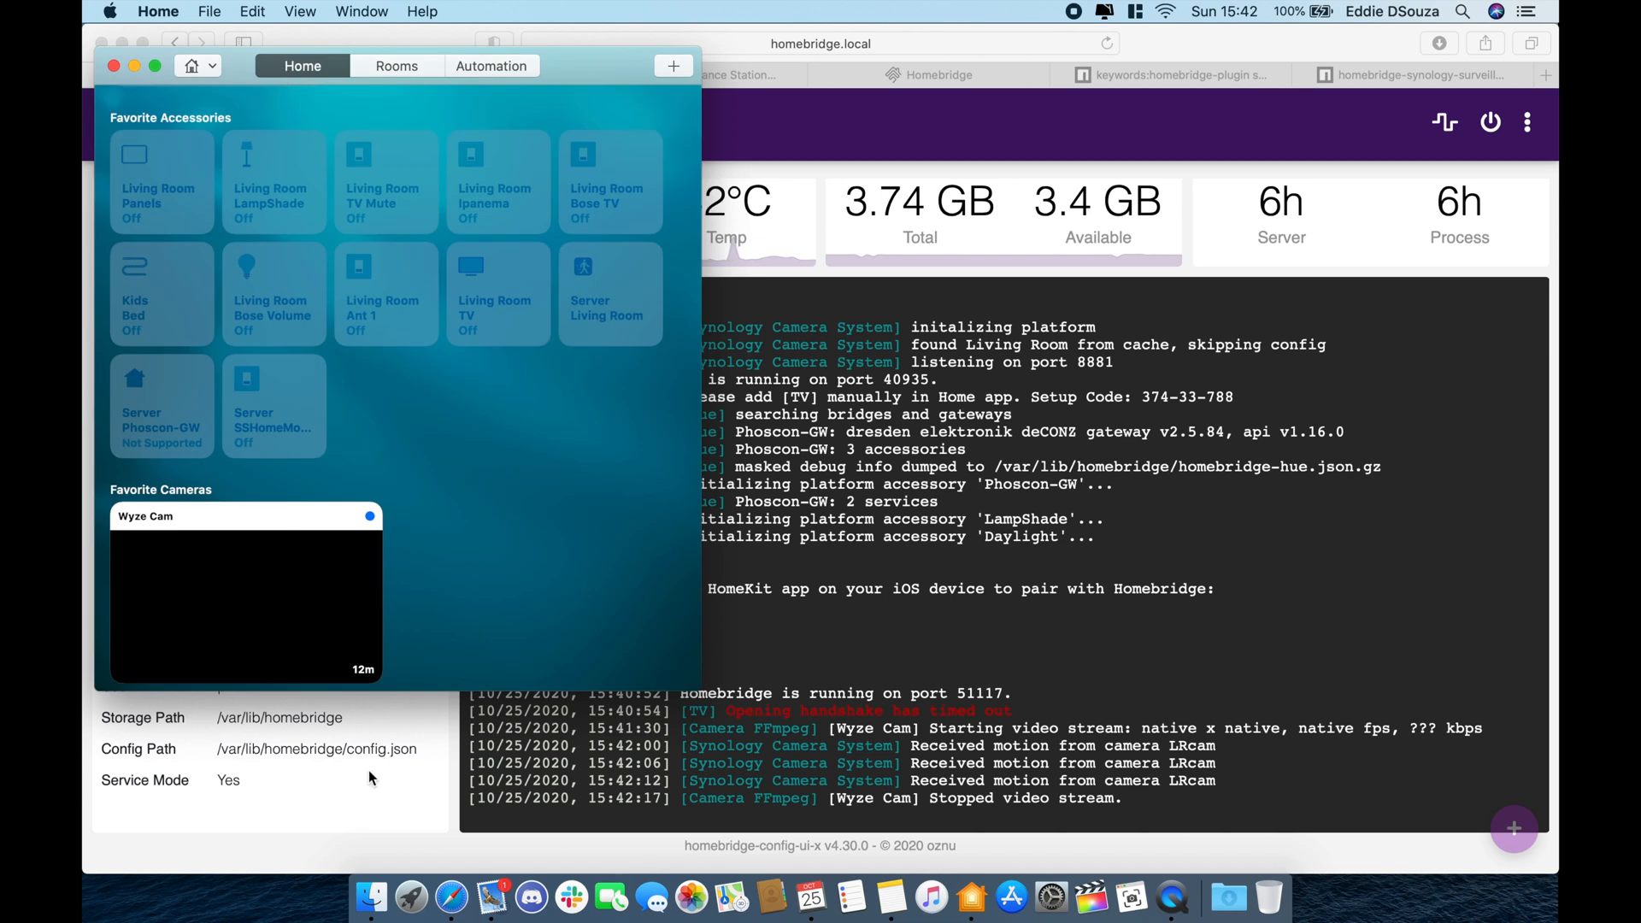
- View the Wyze Cam feed, confirm LampShade shows On, then bring Homebridge's status page forward
click(349, 613)
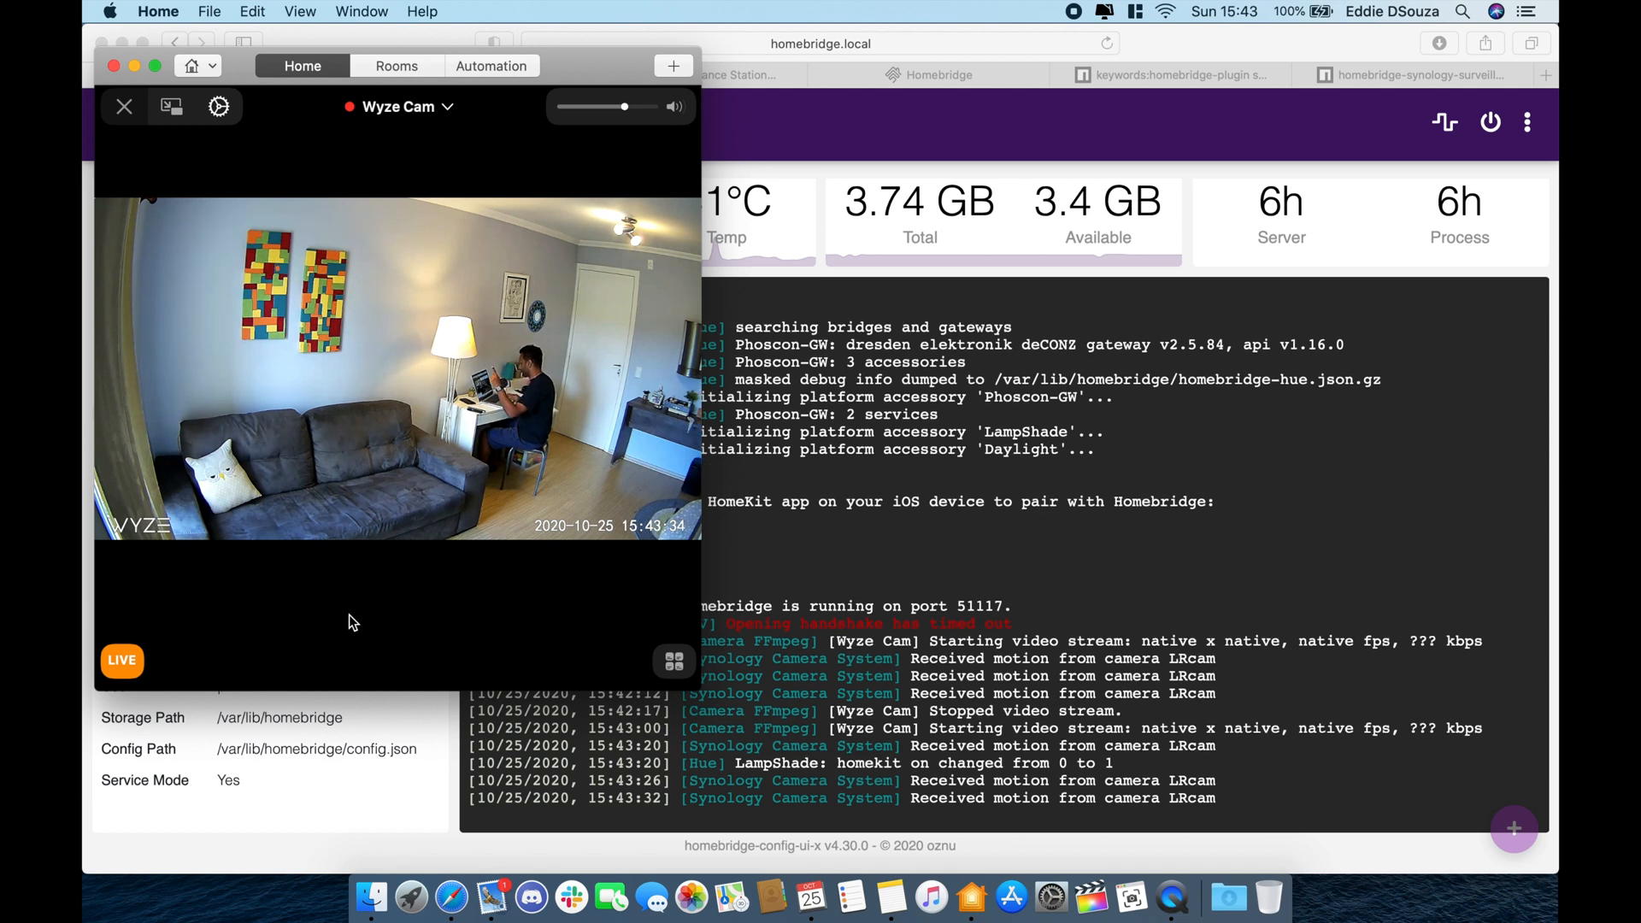
click(139, 109)
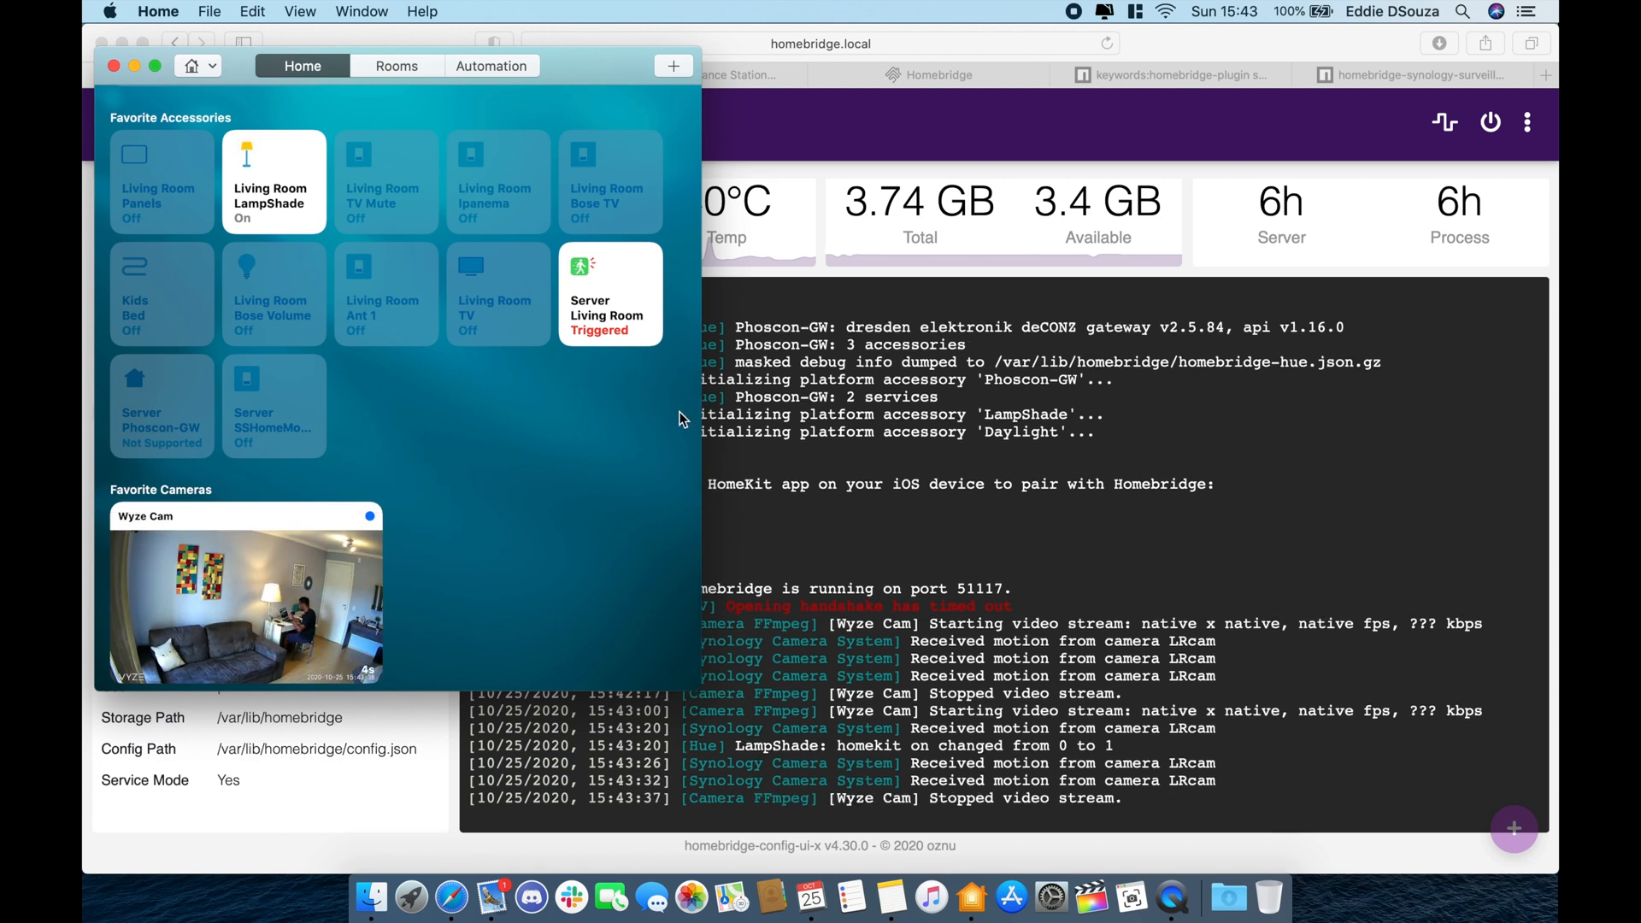
click(1501, 429)
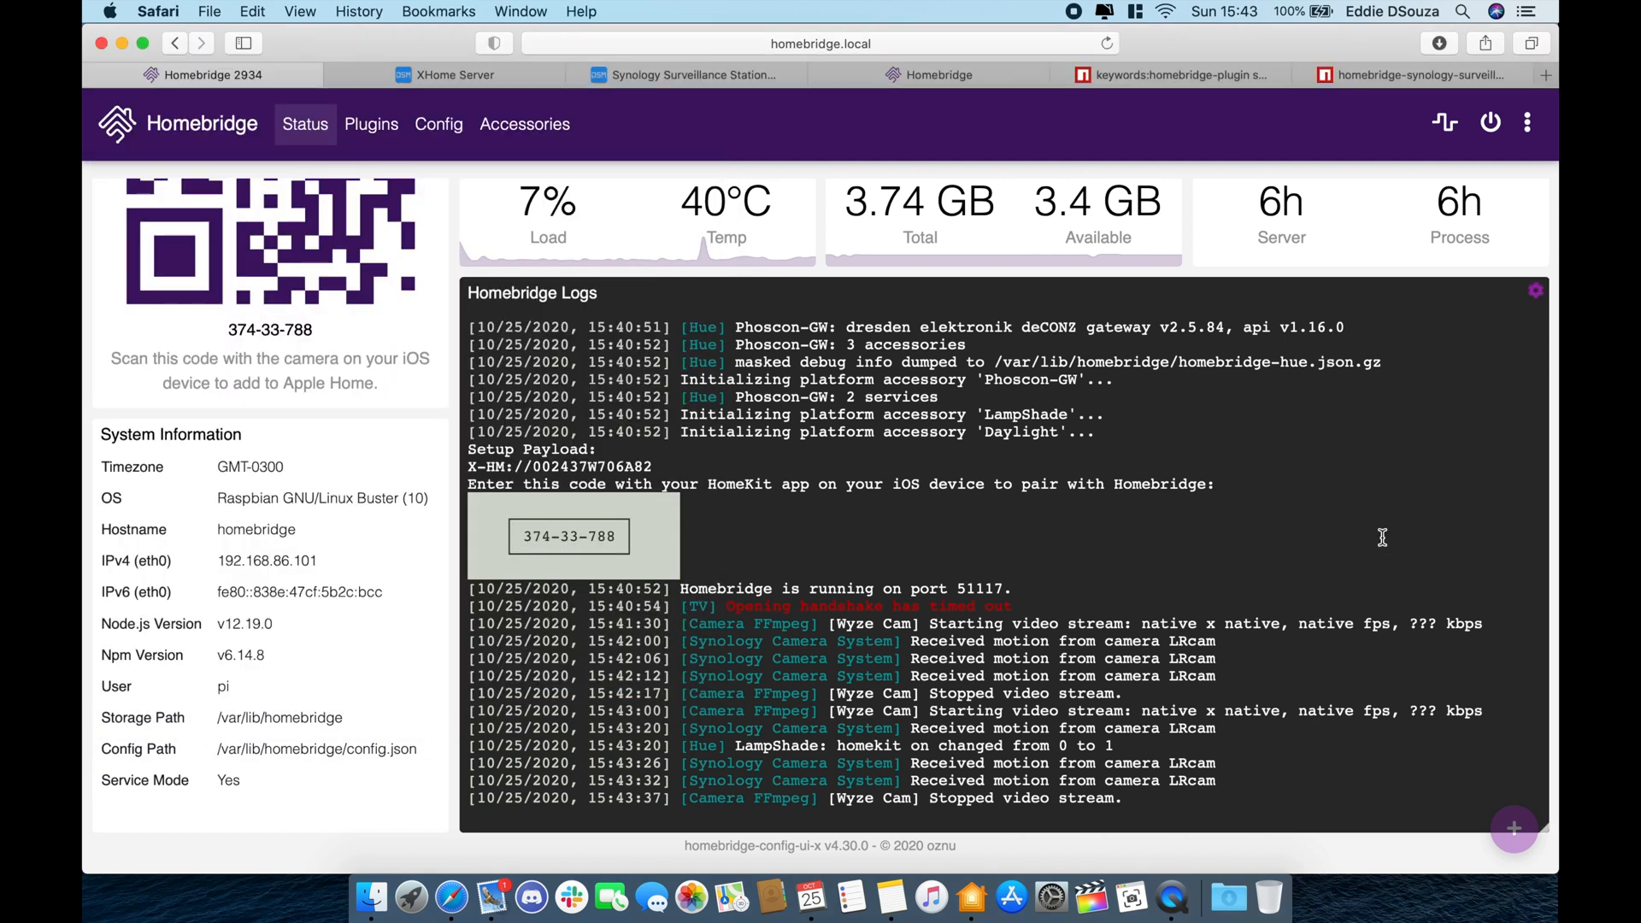